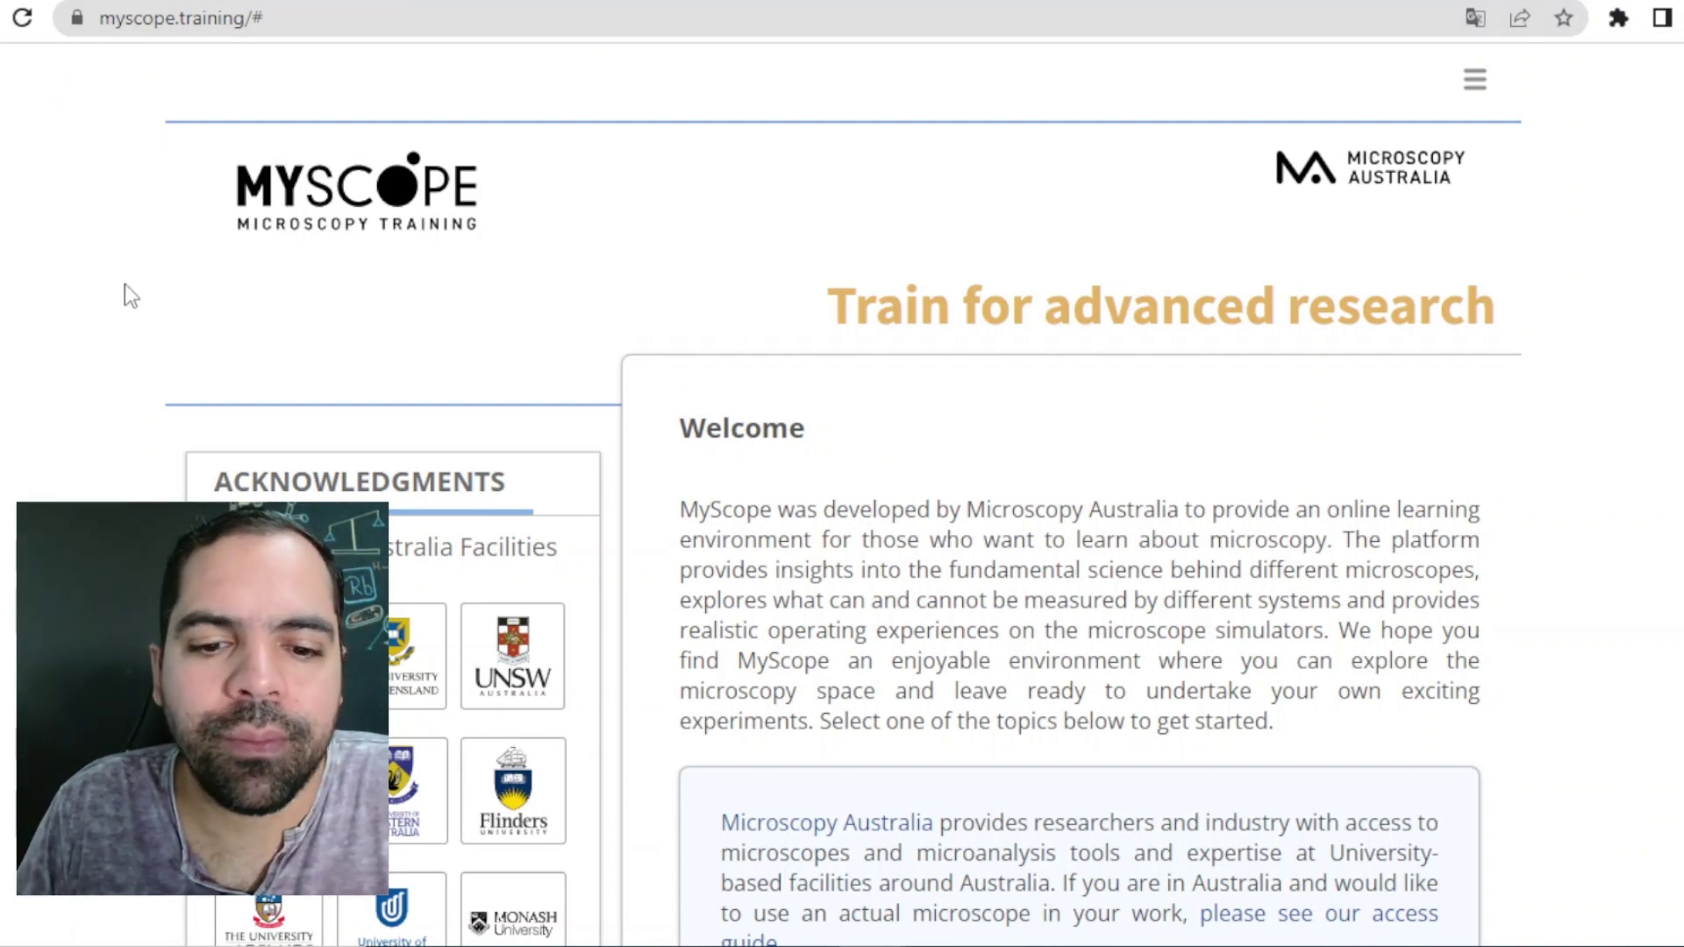
# - Open the X-ray Diffraction topic from the MyScope home page
pyautogui.scroll(-5, 1523, 317)
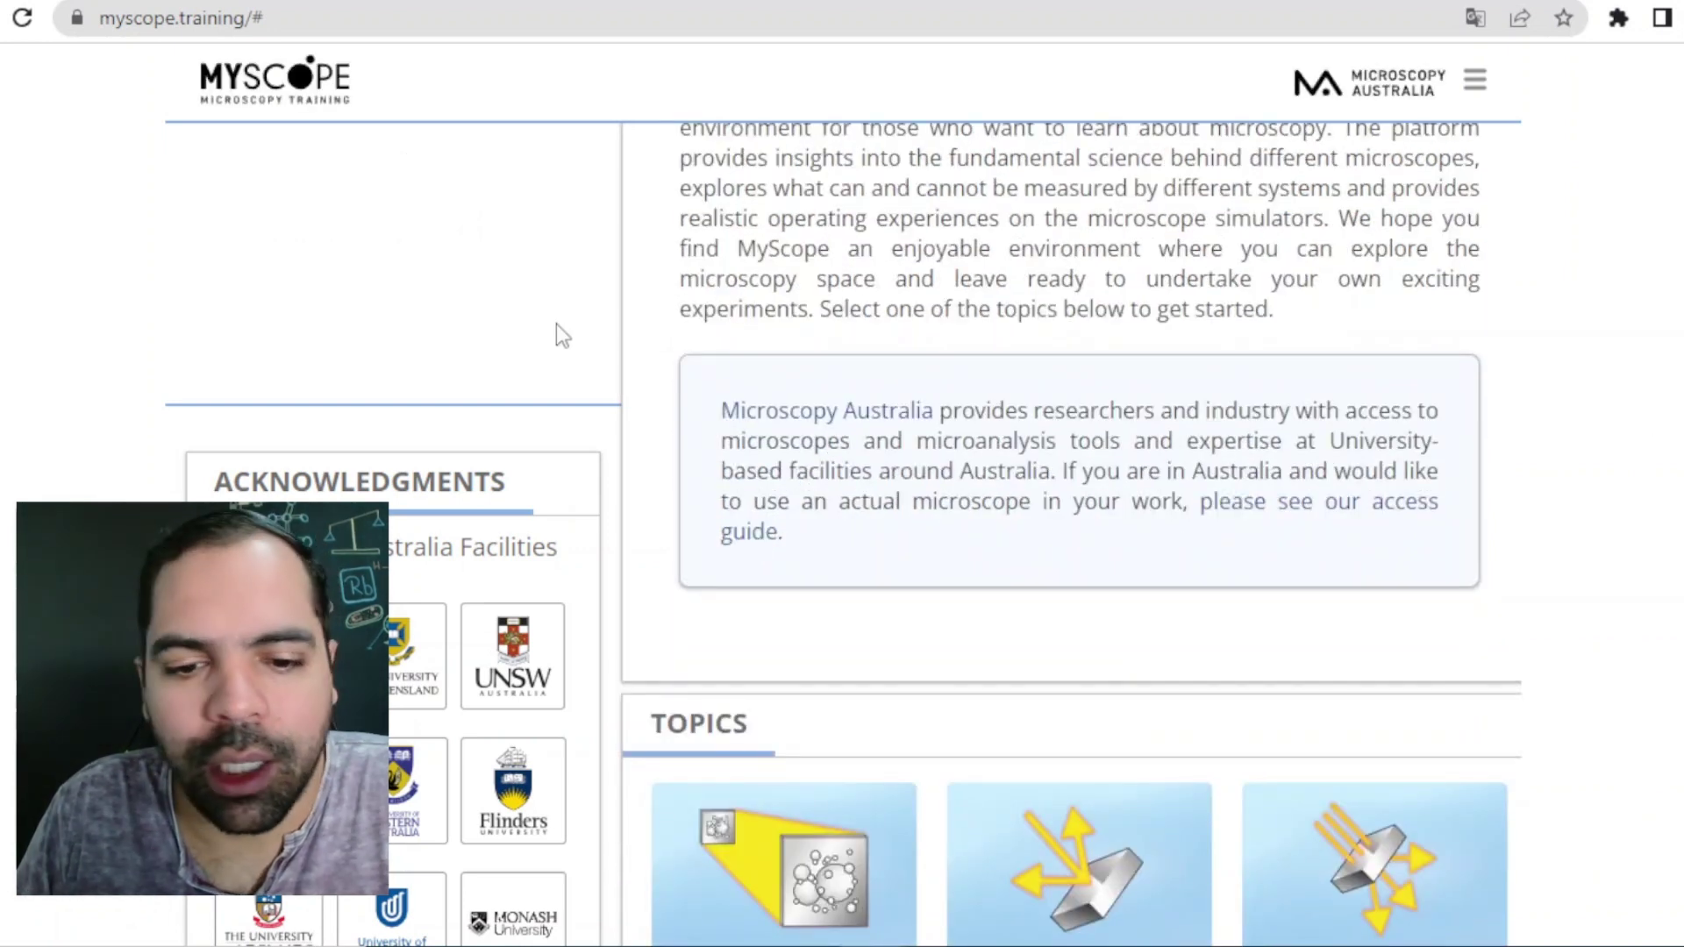
pyautogui.scroll(-4, 934, 296)
pyautogui.scroll(-2, 882, 298)
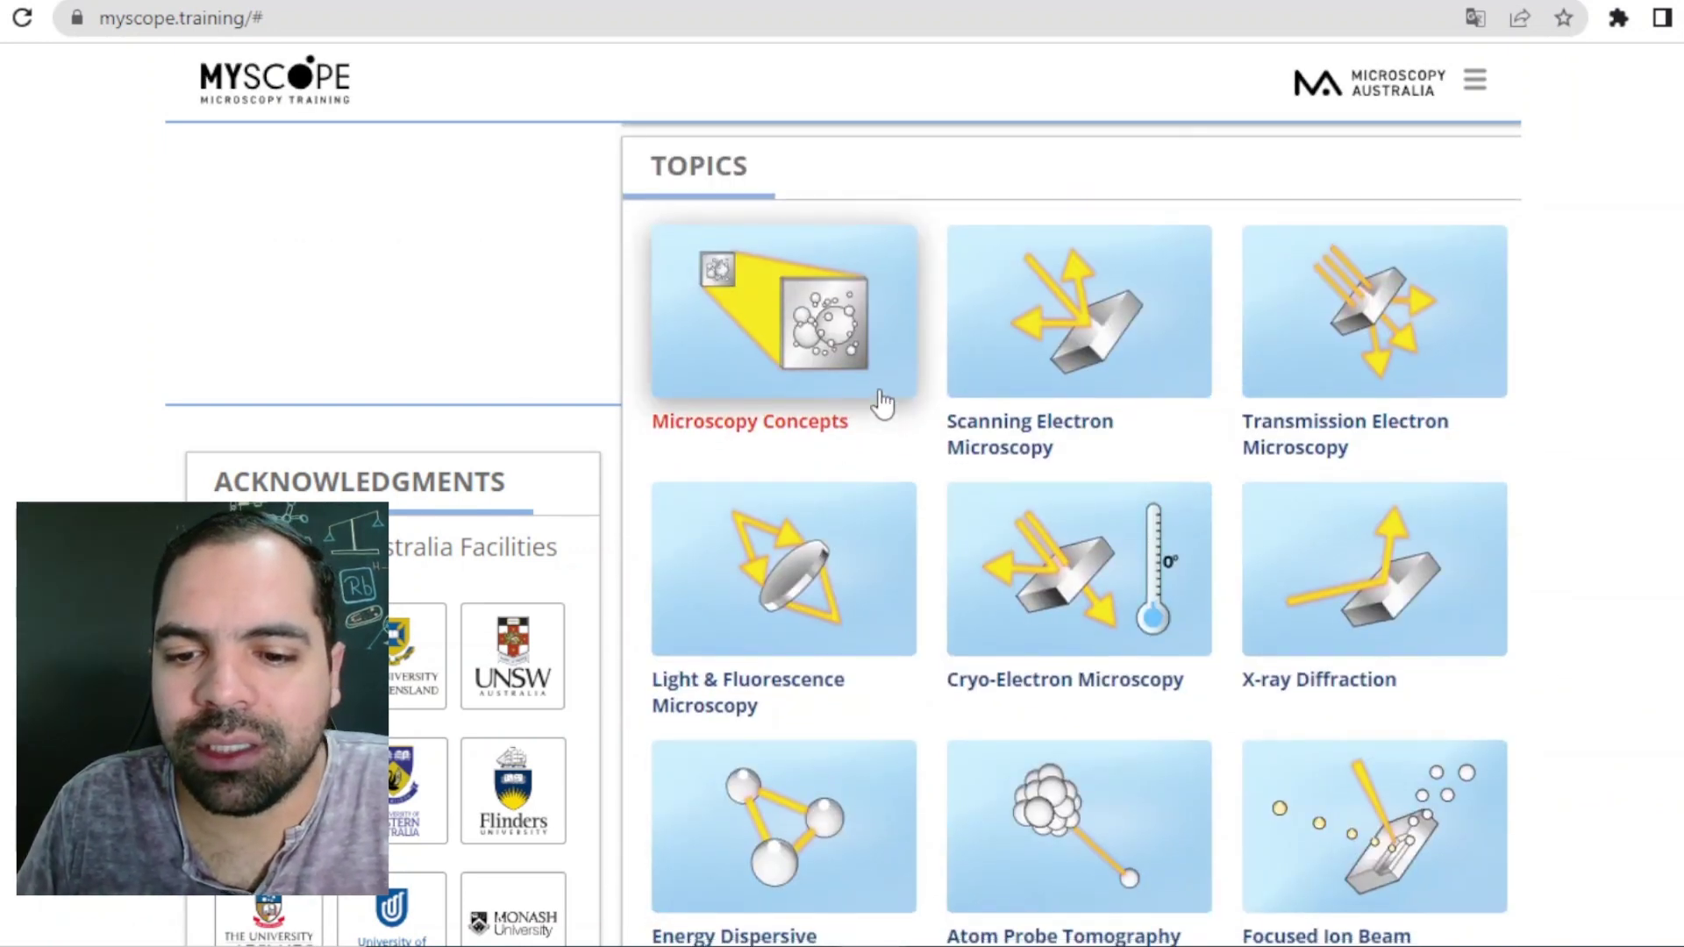
pyautogui.scroll(-2, 882, 419)
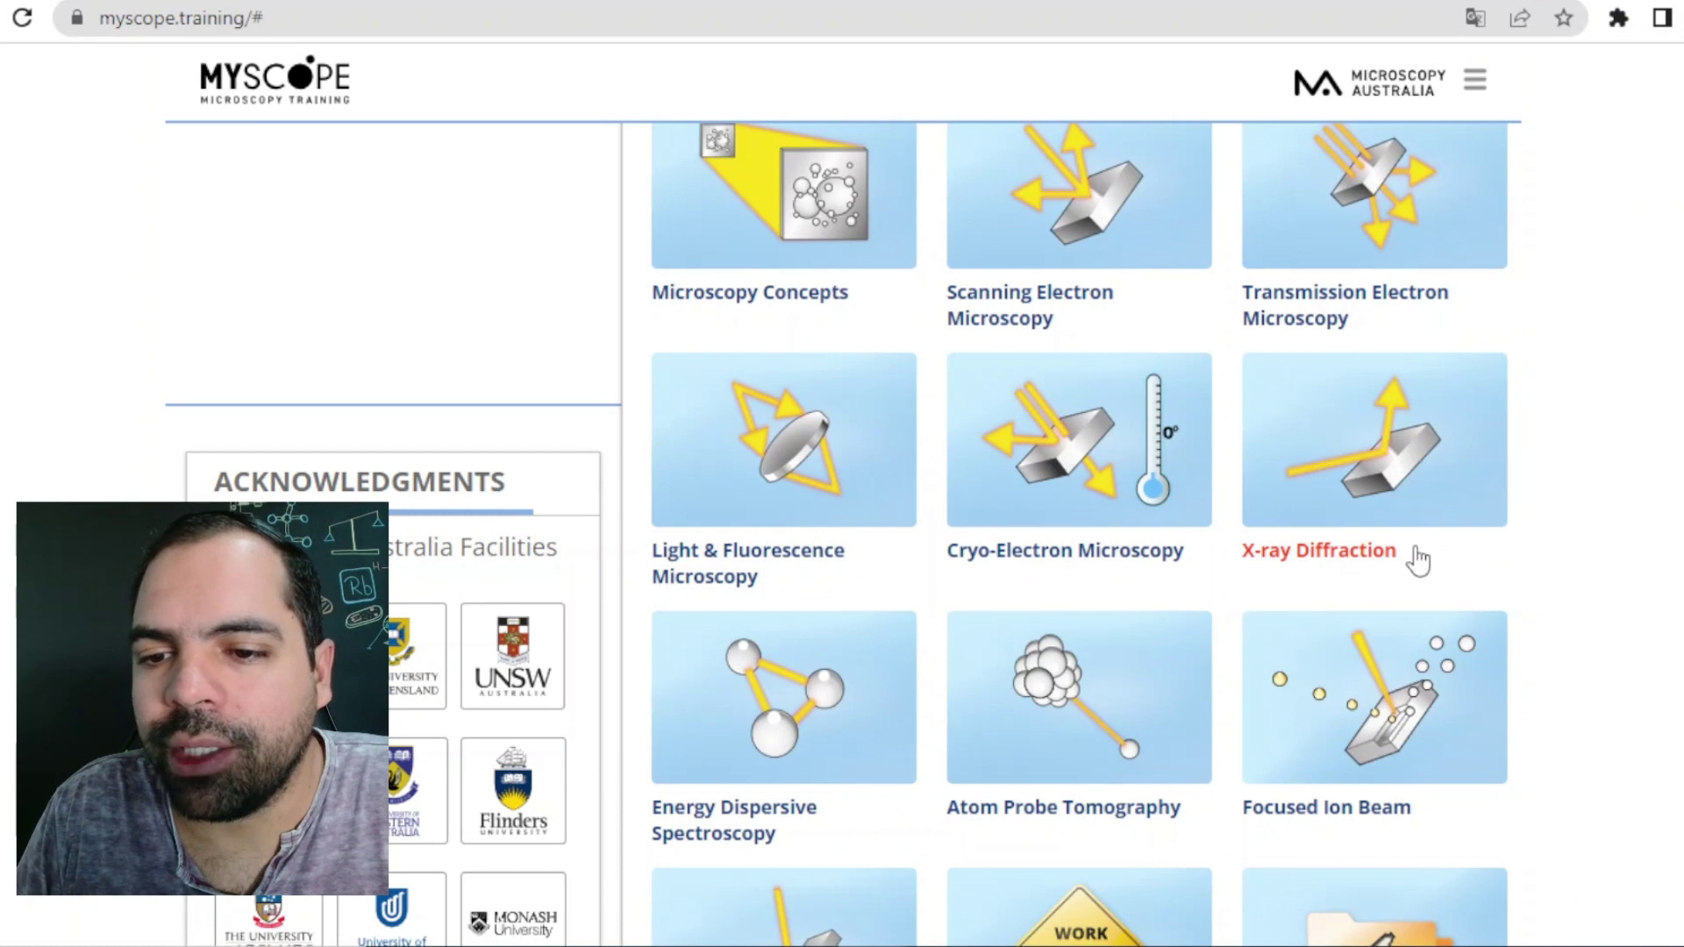
pyautogui.click(1289, 420)
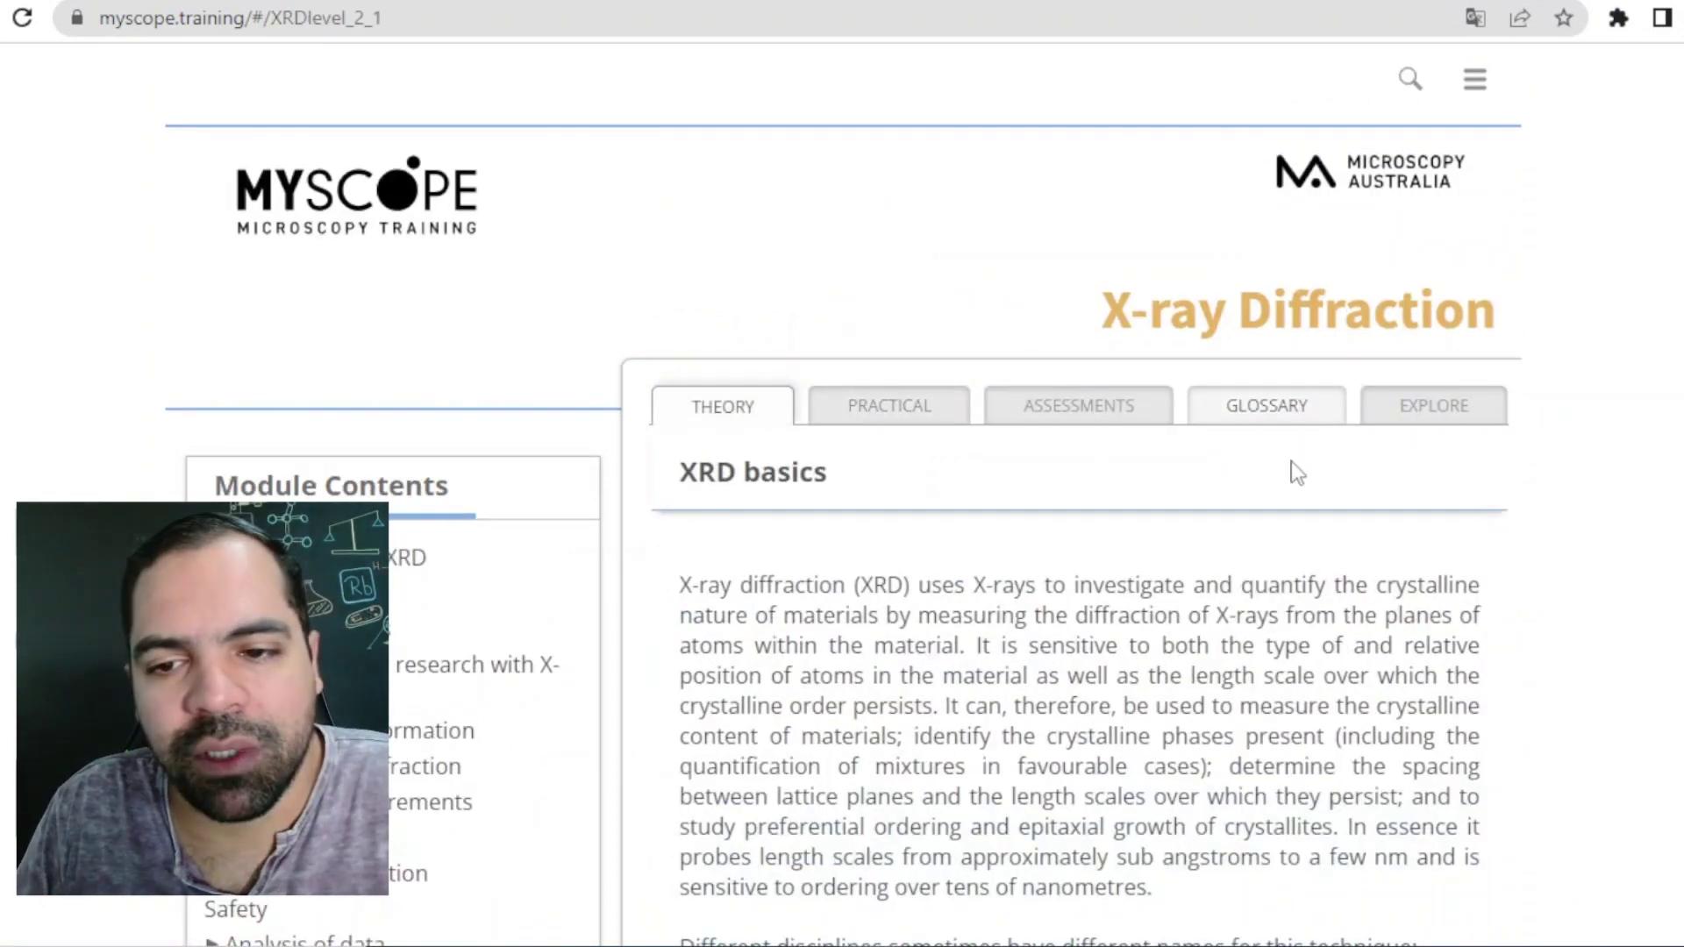
# - Launch the XRD simulator from the X-ray Diffraction practical section and dismiss the window-size advice
pyautogui.scroll(-5, 688, 255)
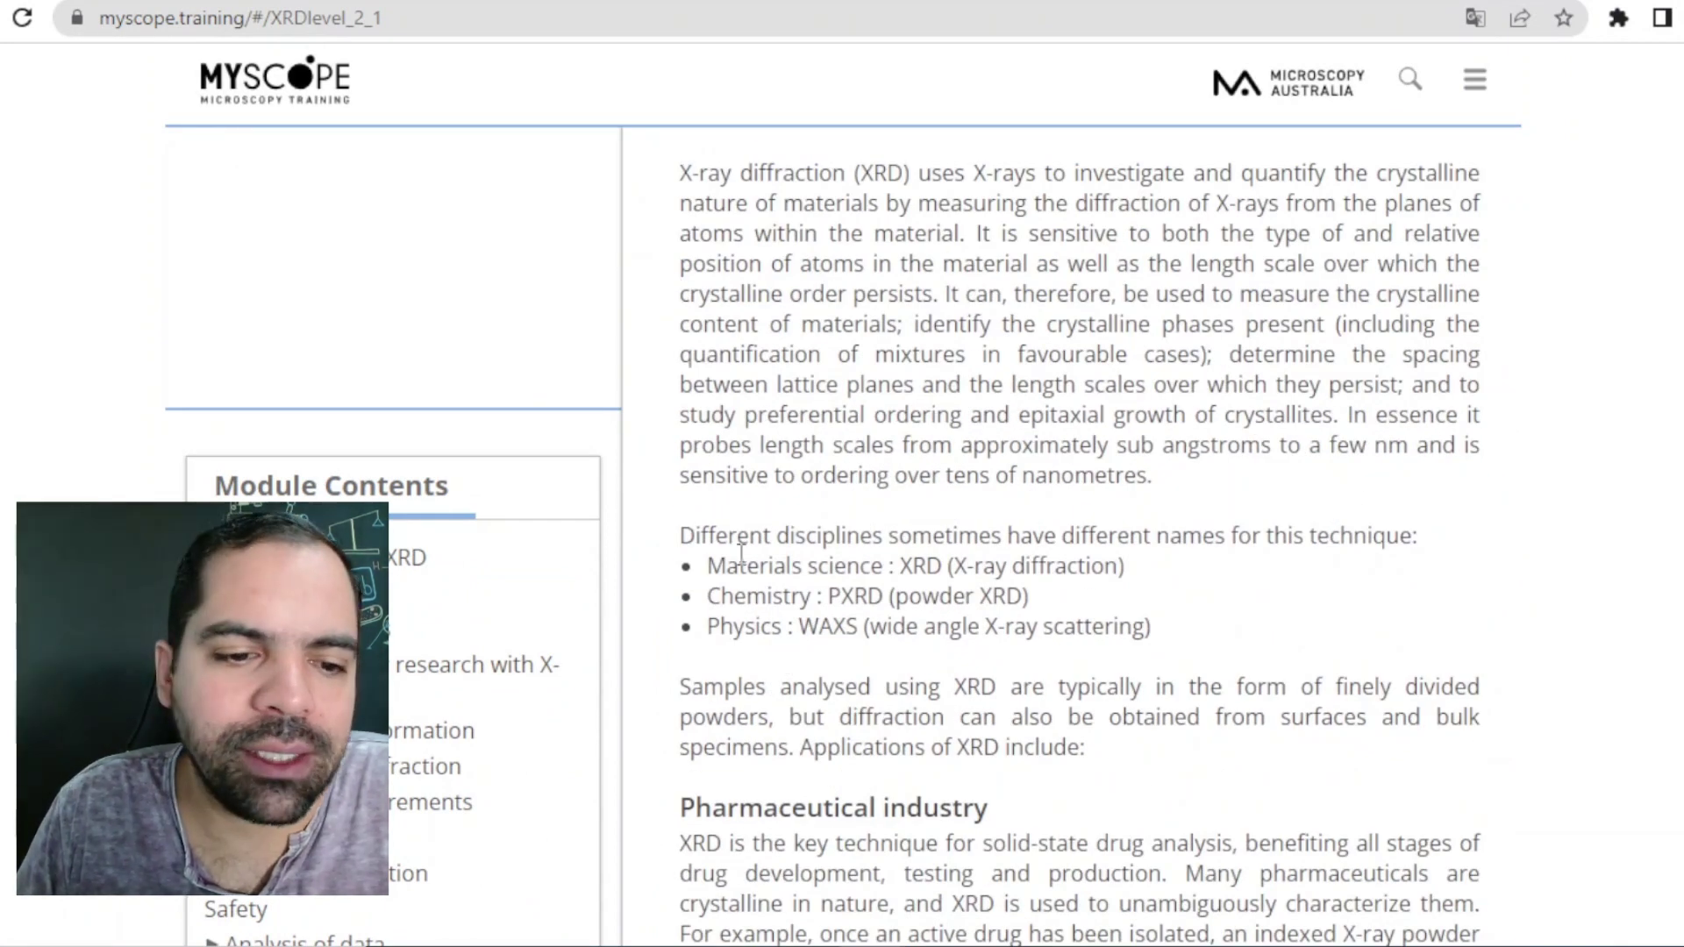
pyautogui.scroll(-5, 778, 571)
pyautogui.scroll(10, 775, 572)
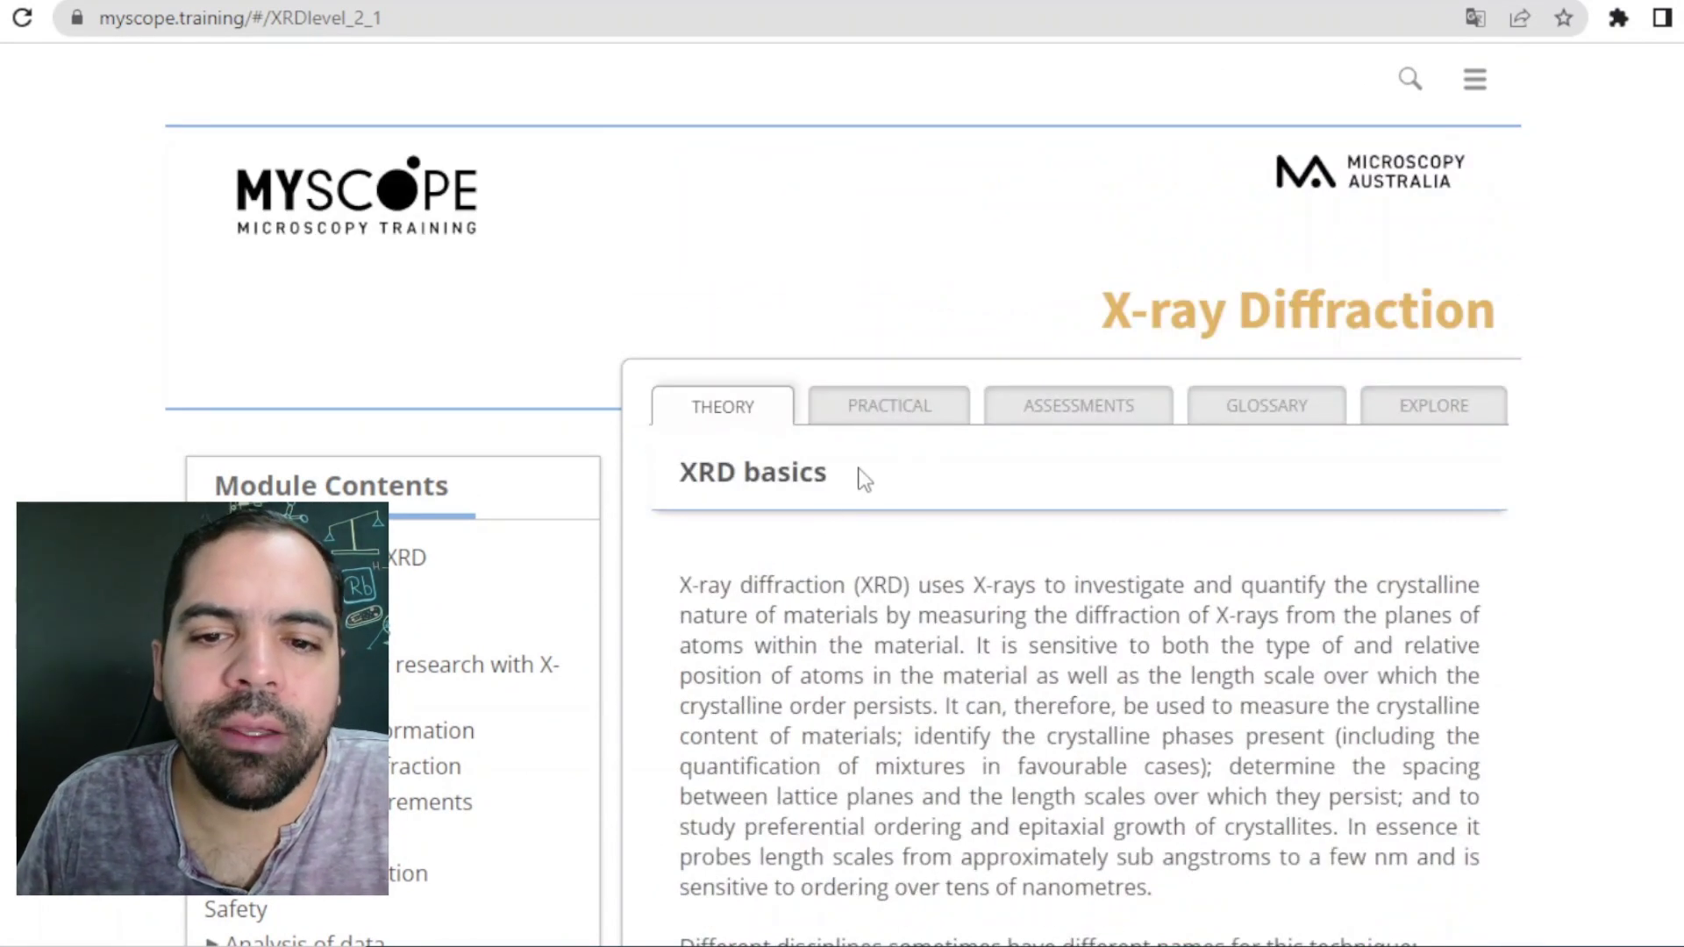
pyautogui.click(937, 410)
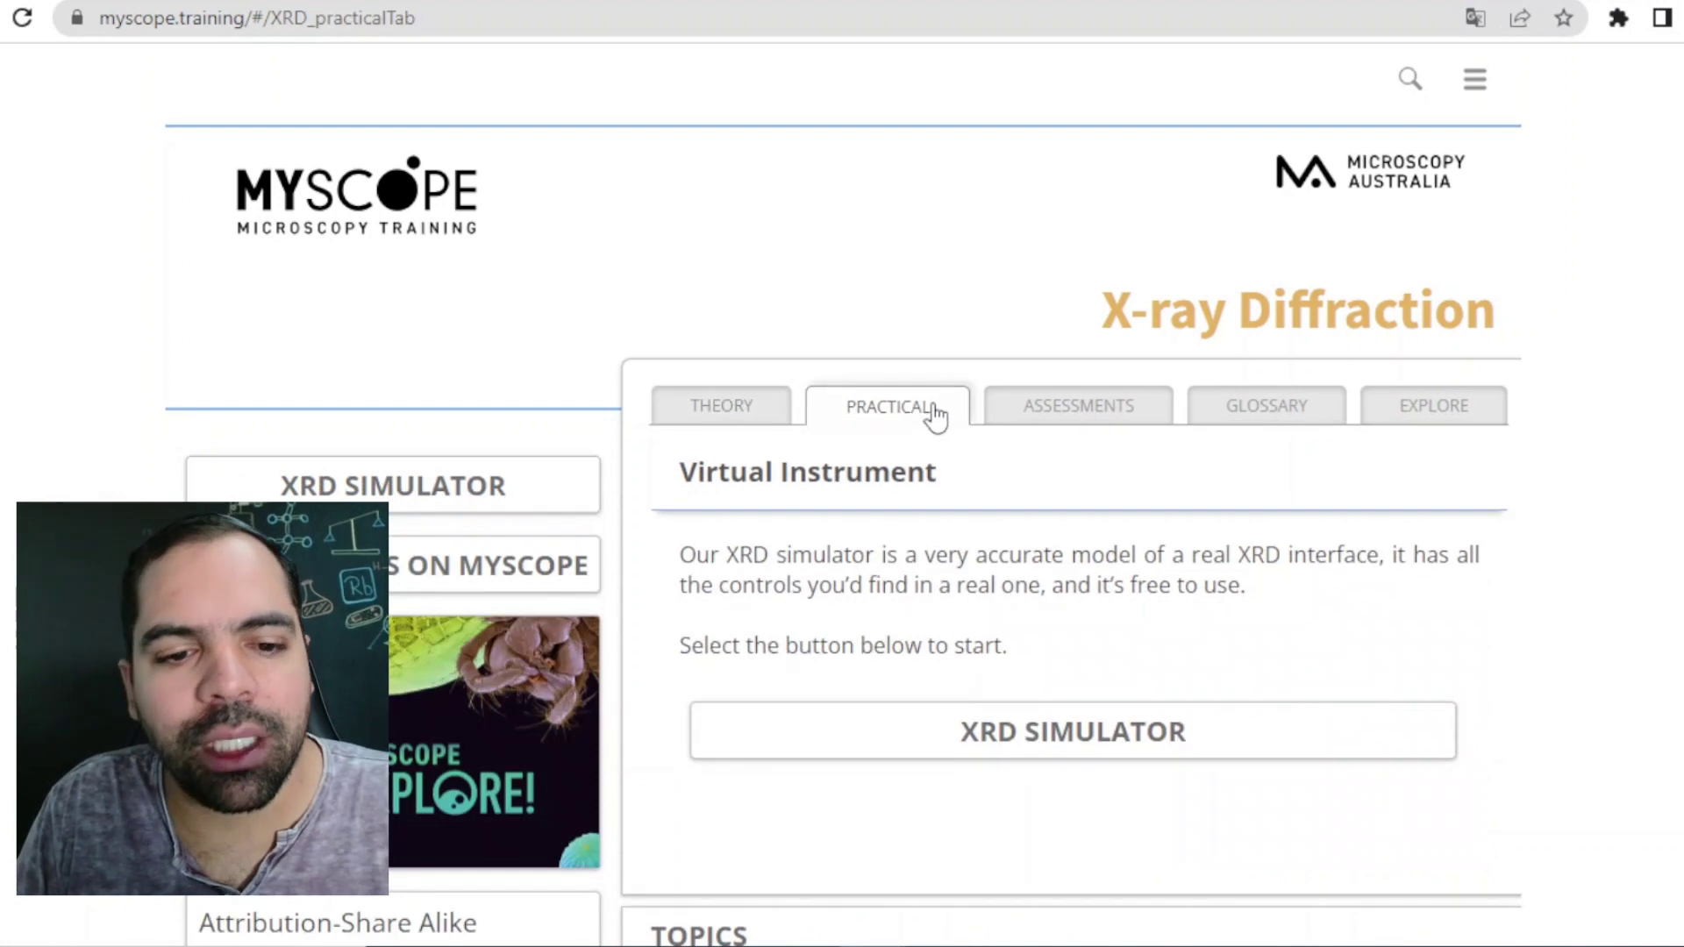
pyautogui.scroll(-3, 886, 591)
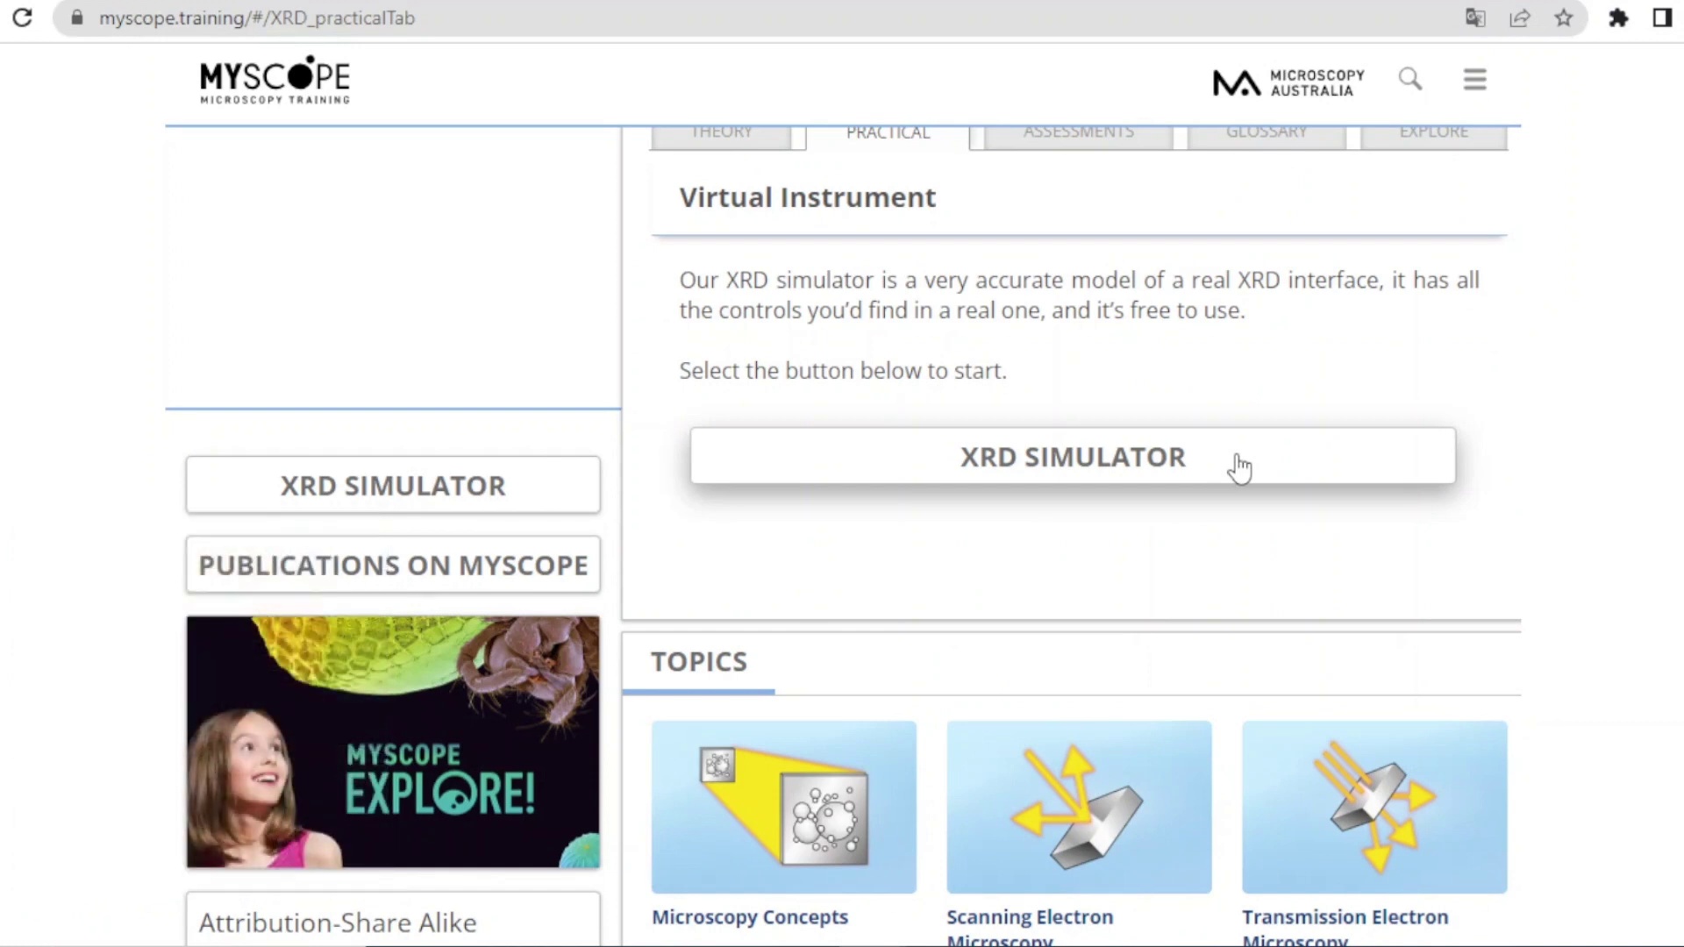
pyautogui.click(1239, 467)
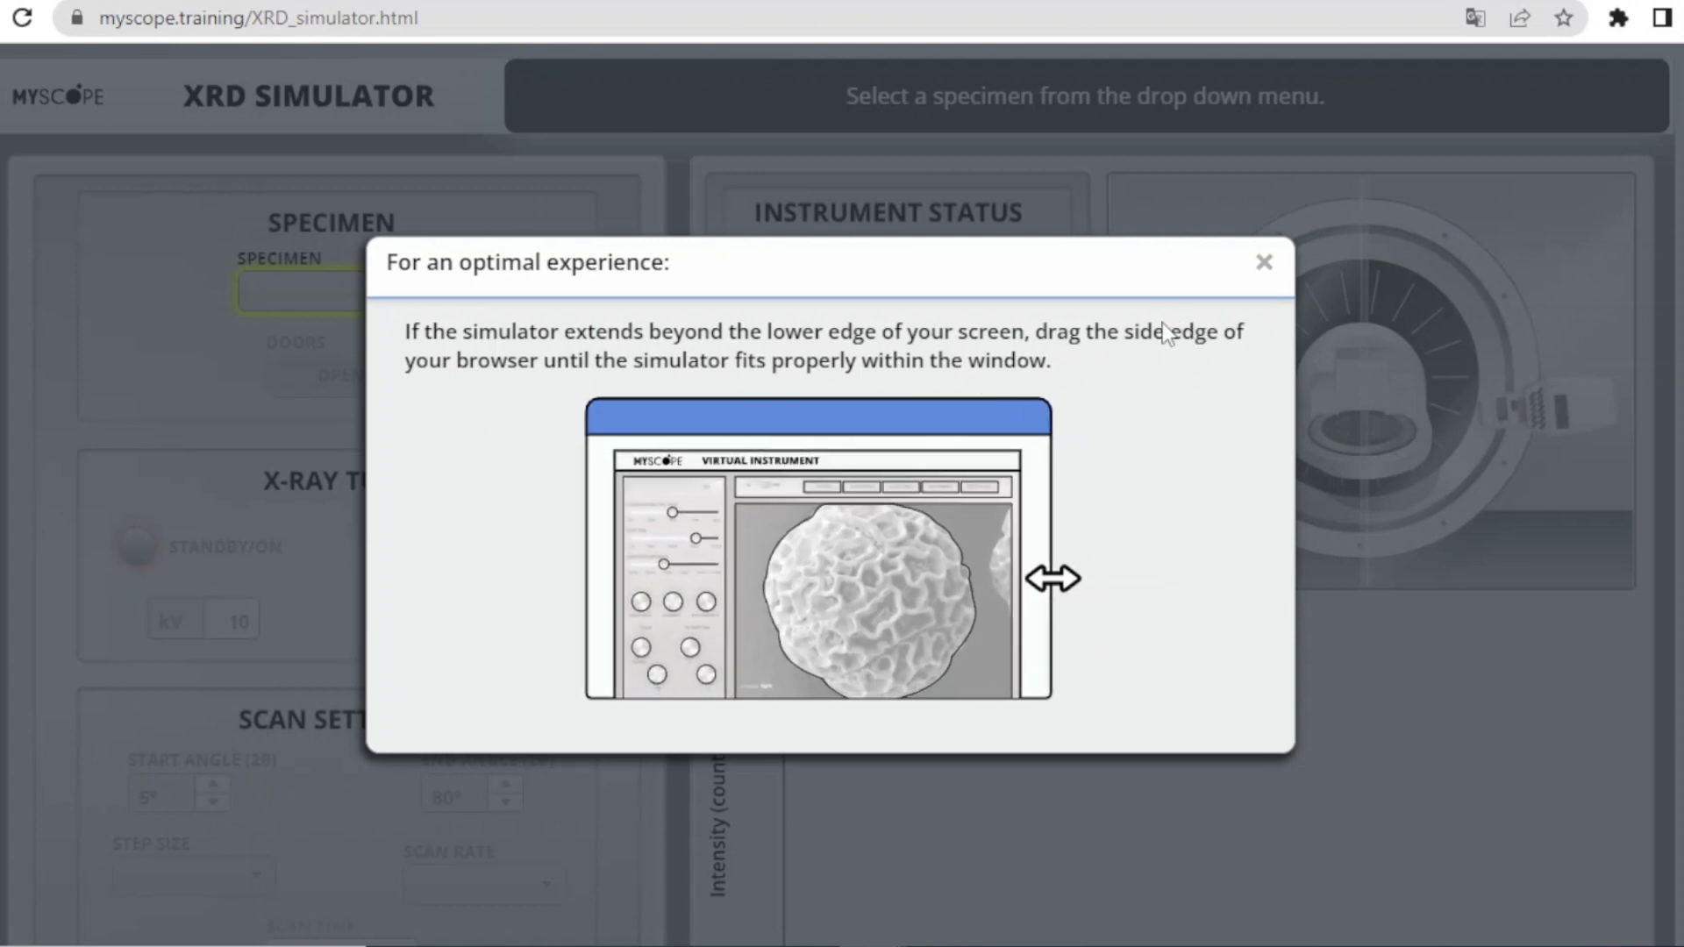
pyautogui.click(1263, 262)
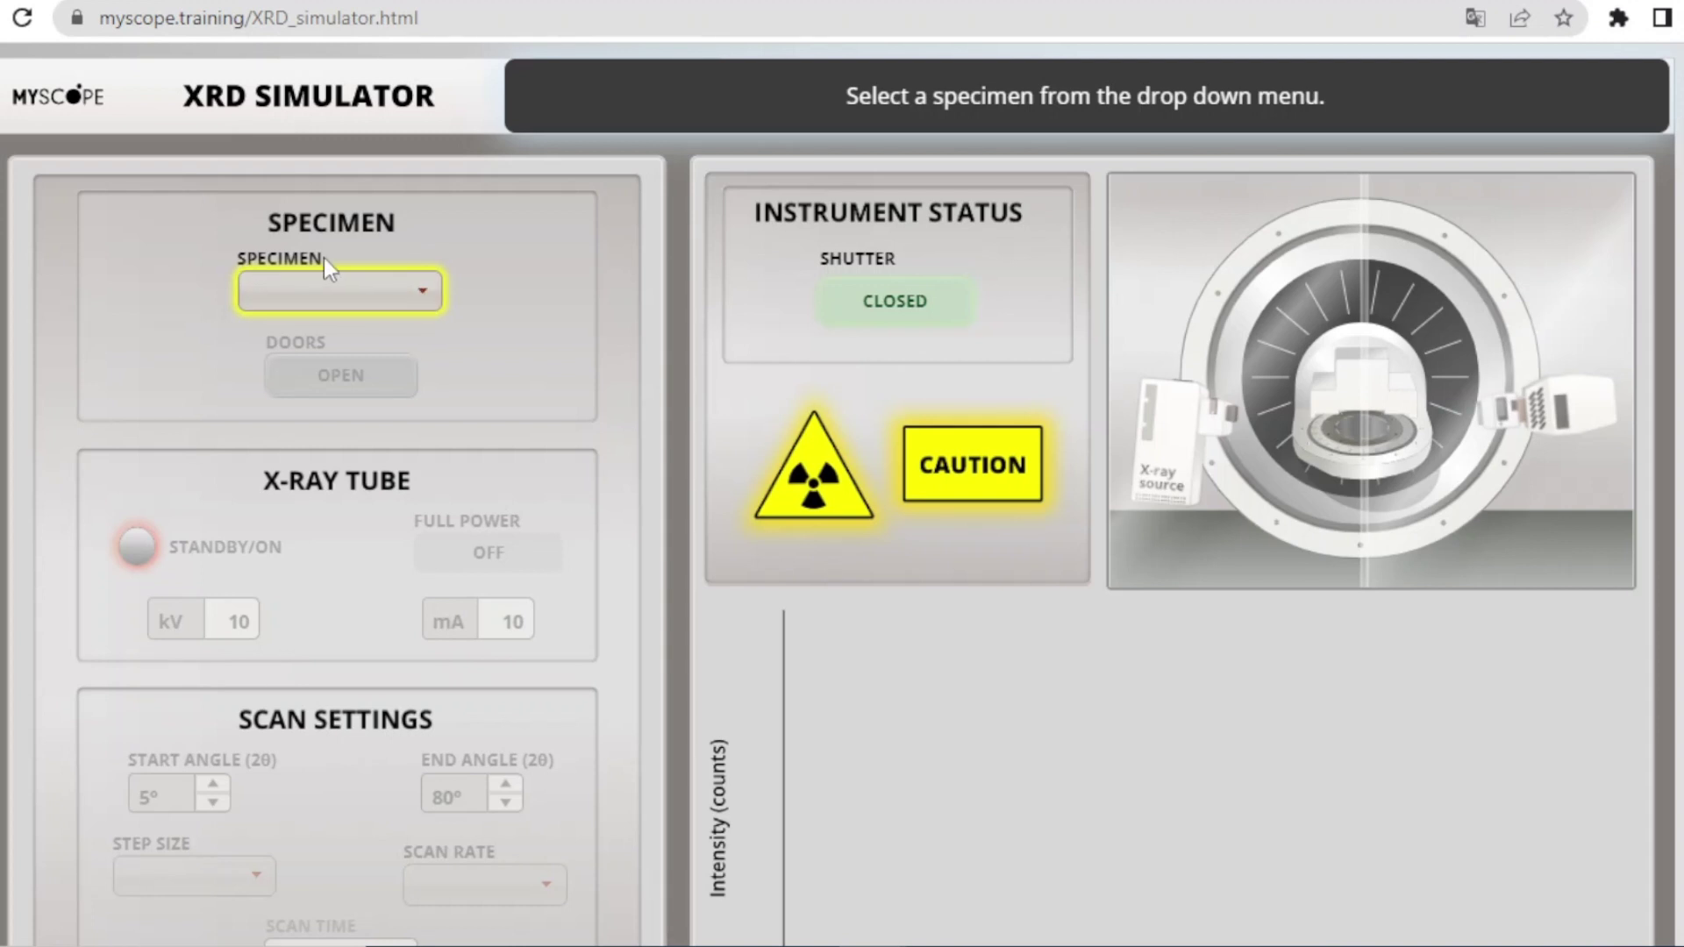
# - Choose Glass as the specimen for the simulated measurement
pyautogui.click(422, 297)
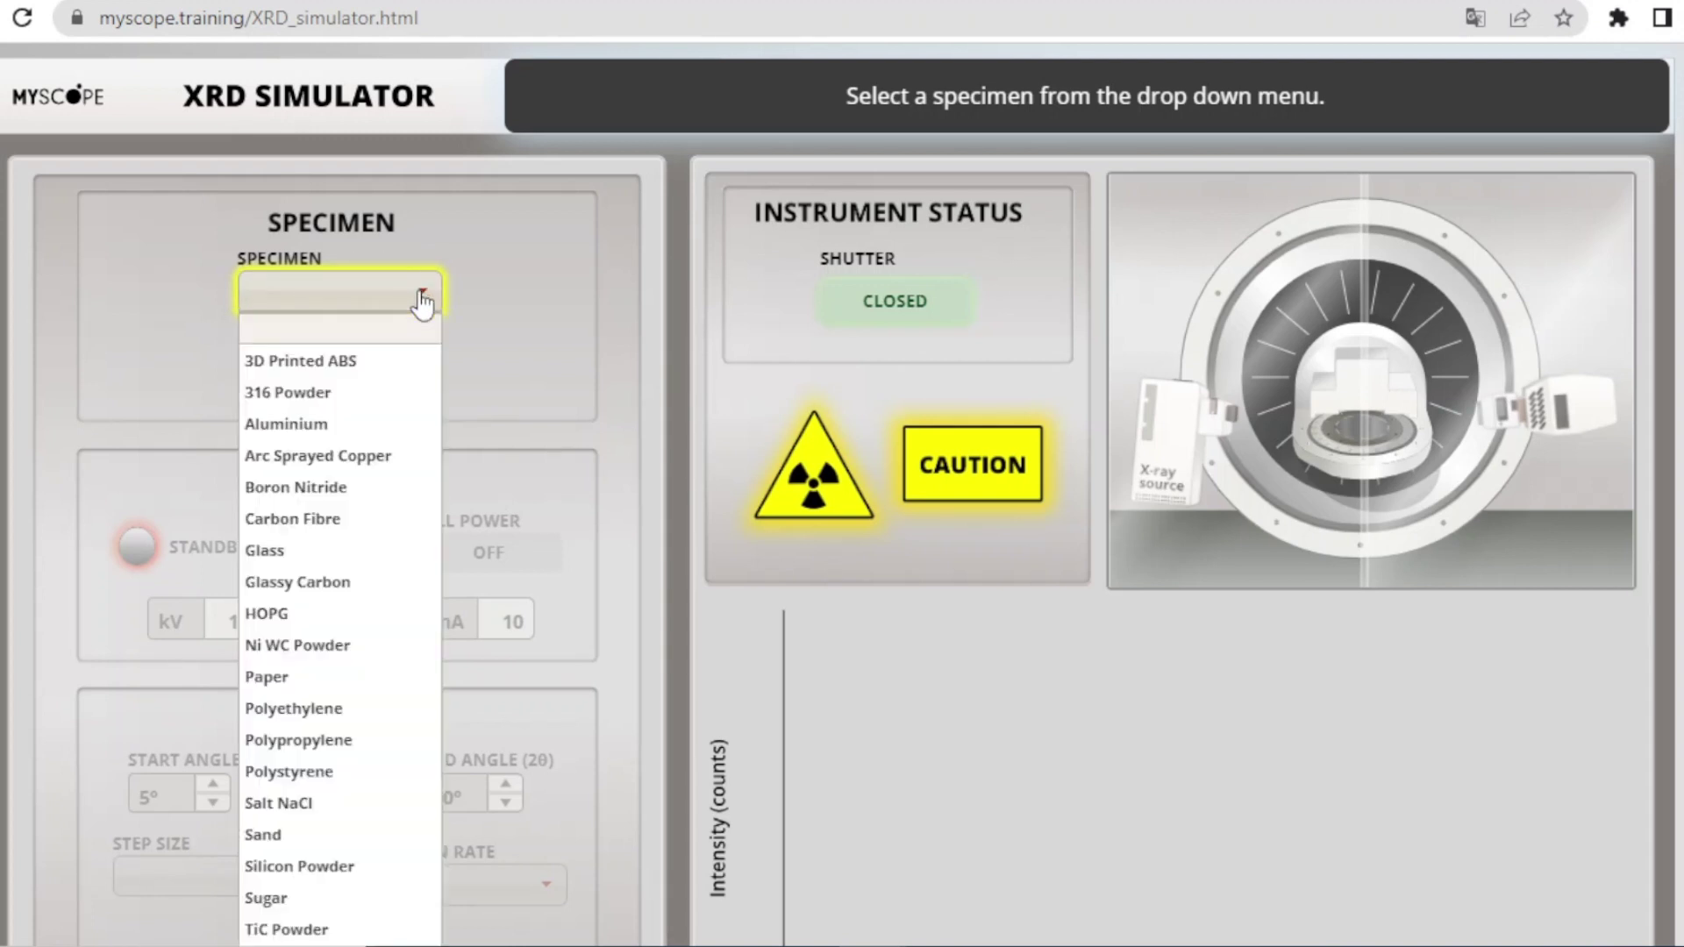
pyautogui.click(422, 302)
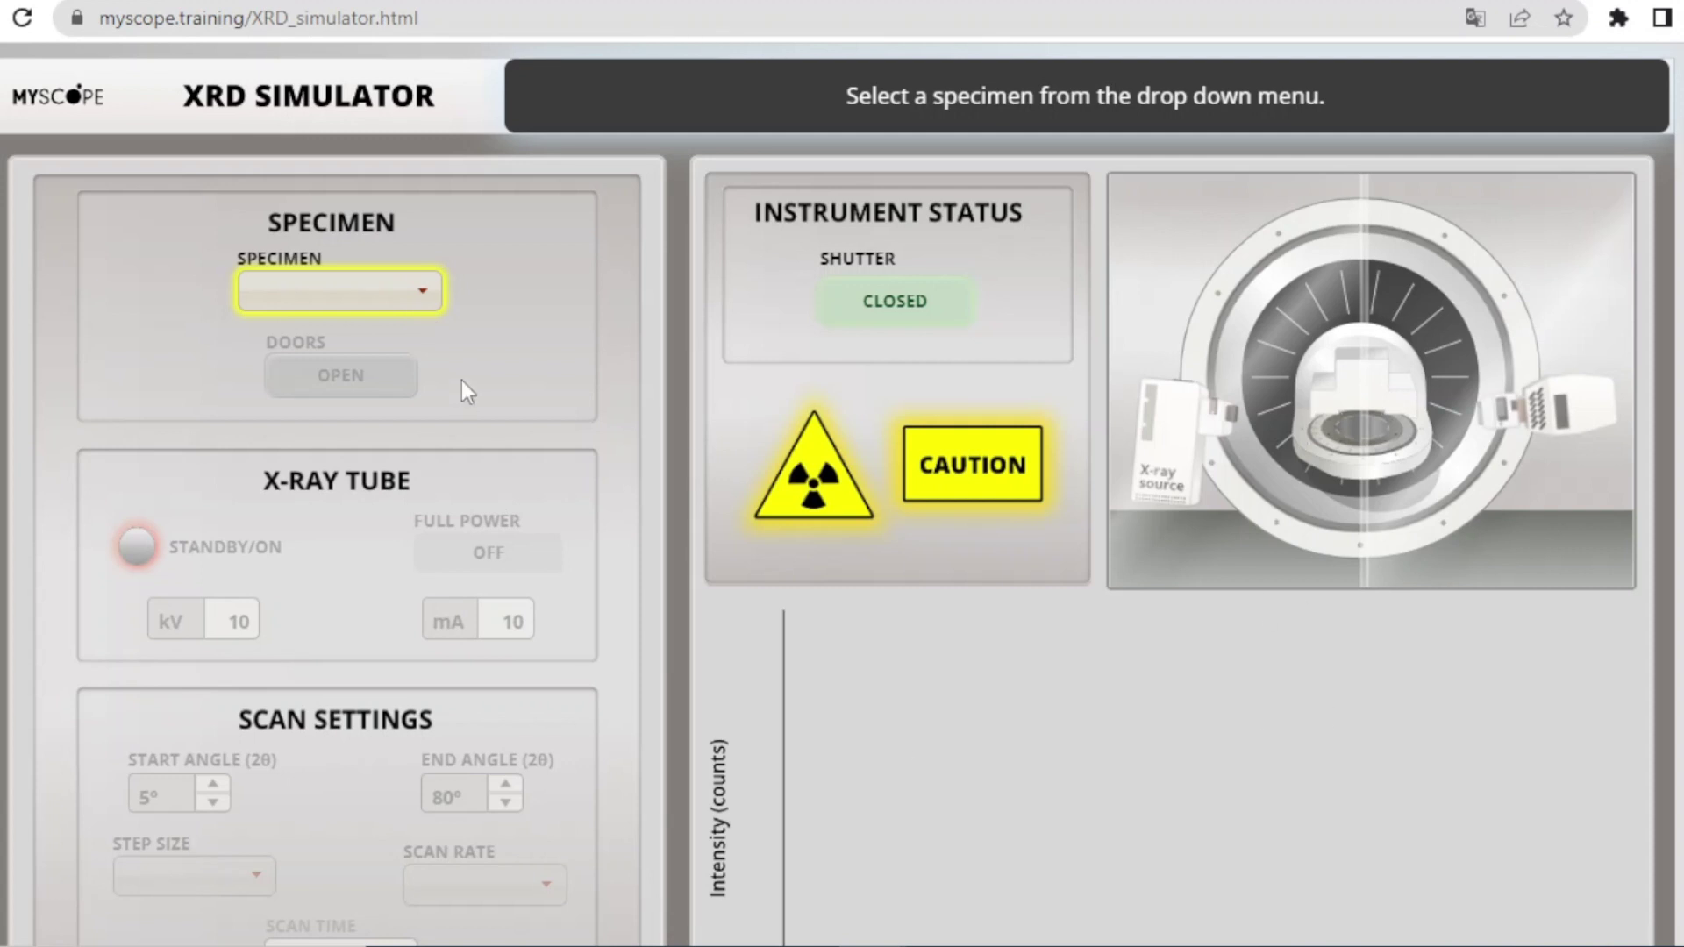
pyautogui.click(426, 303)
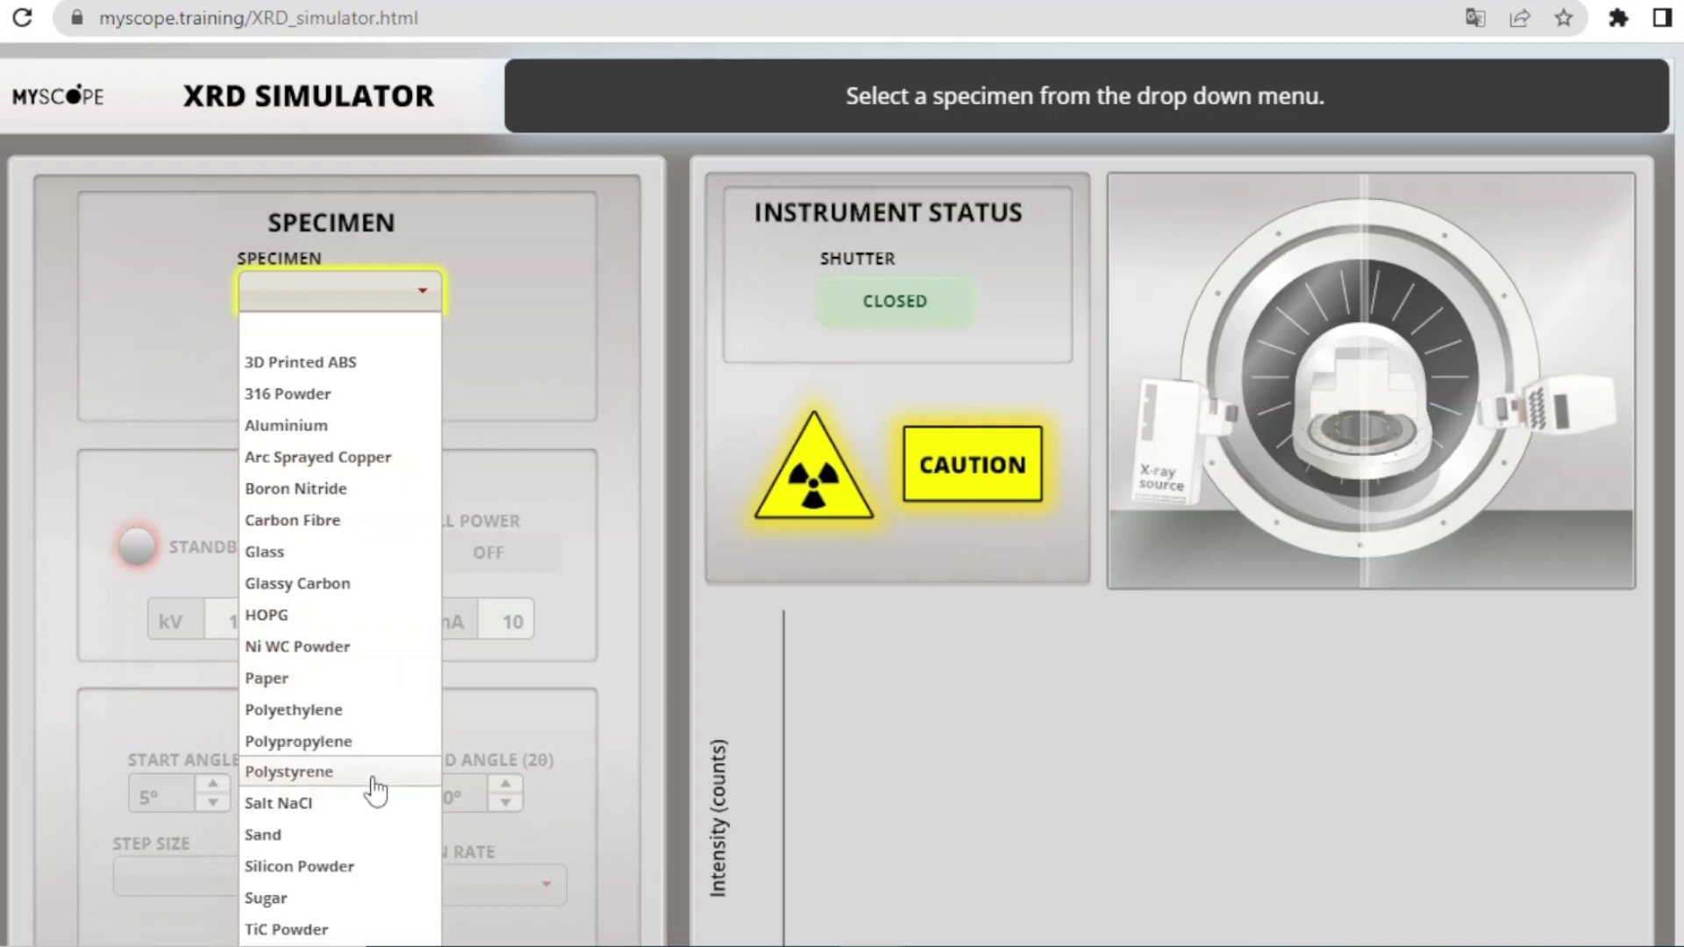
pyautogui.click(299, 558)
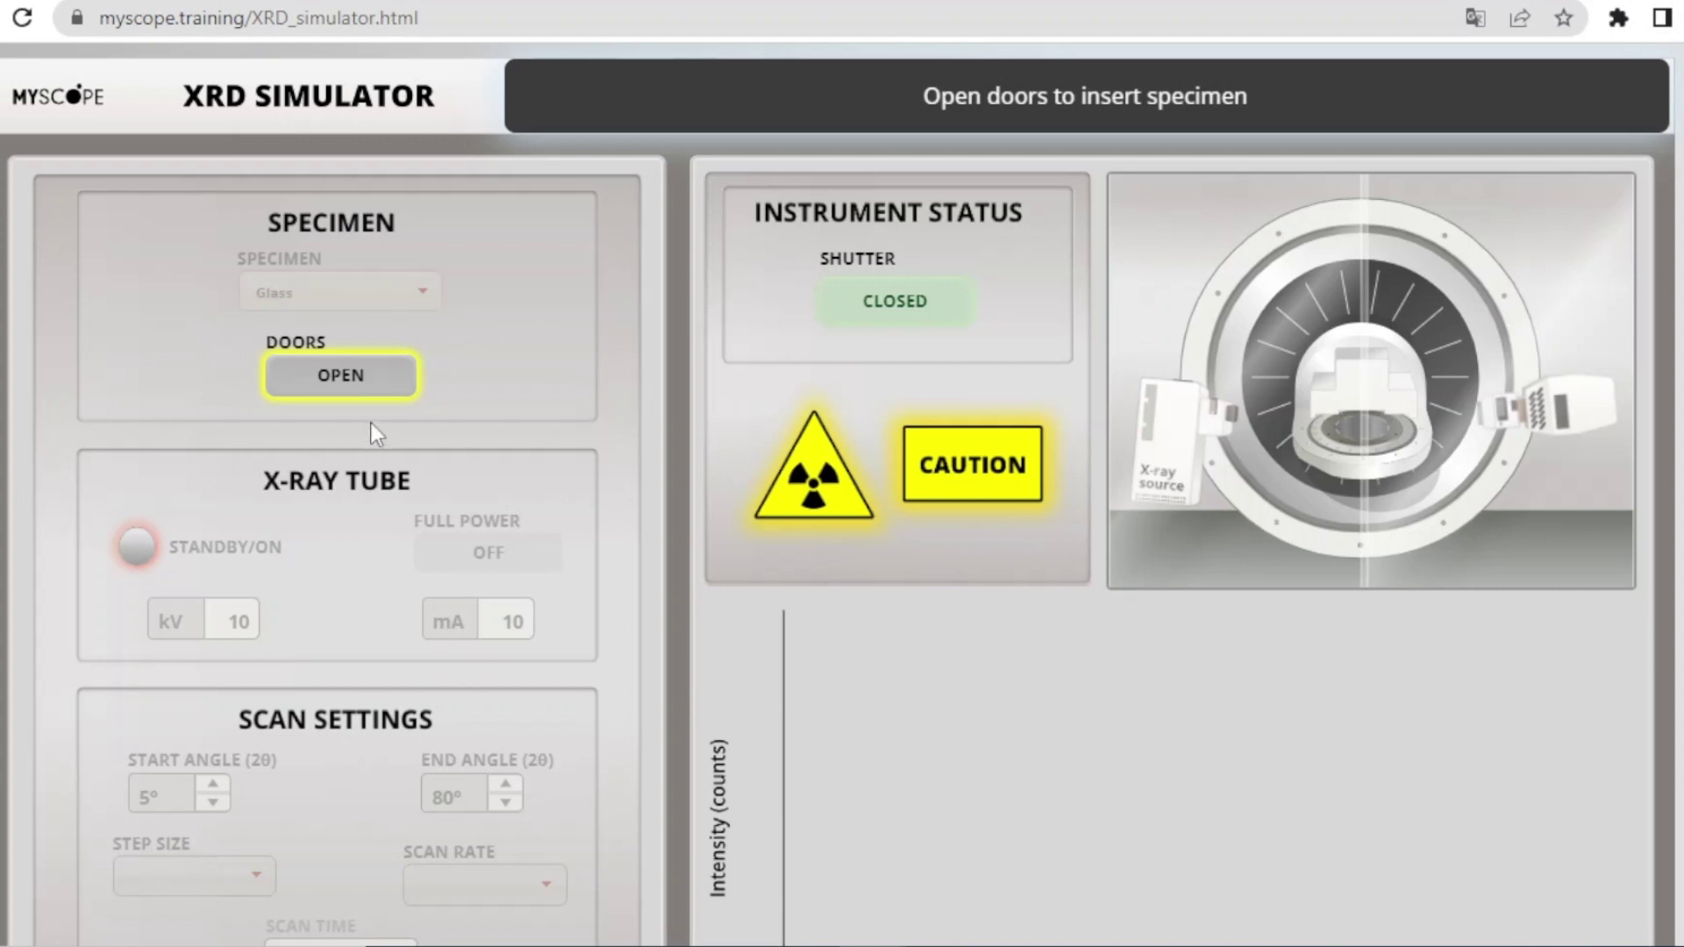
# - Open and close the instrument doors to insert the specimen, and switch the X-ray tube on from standby
pyautogui.click(375, 384)
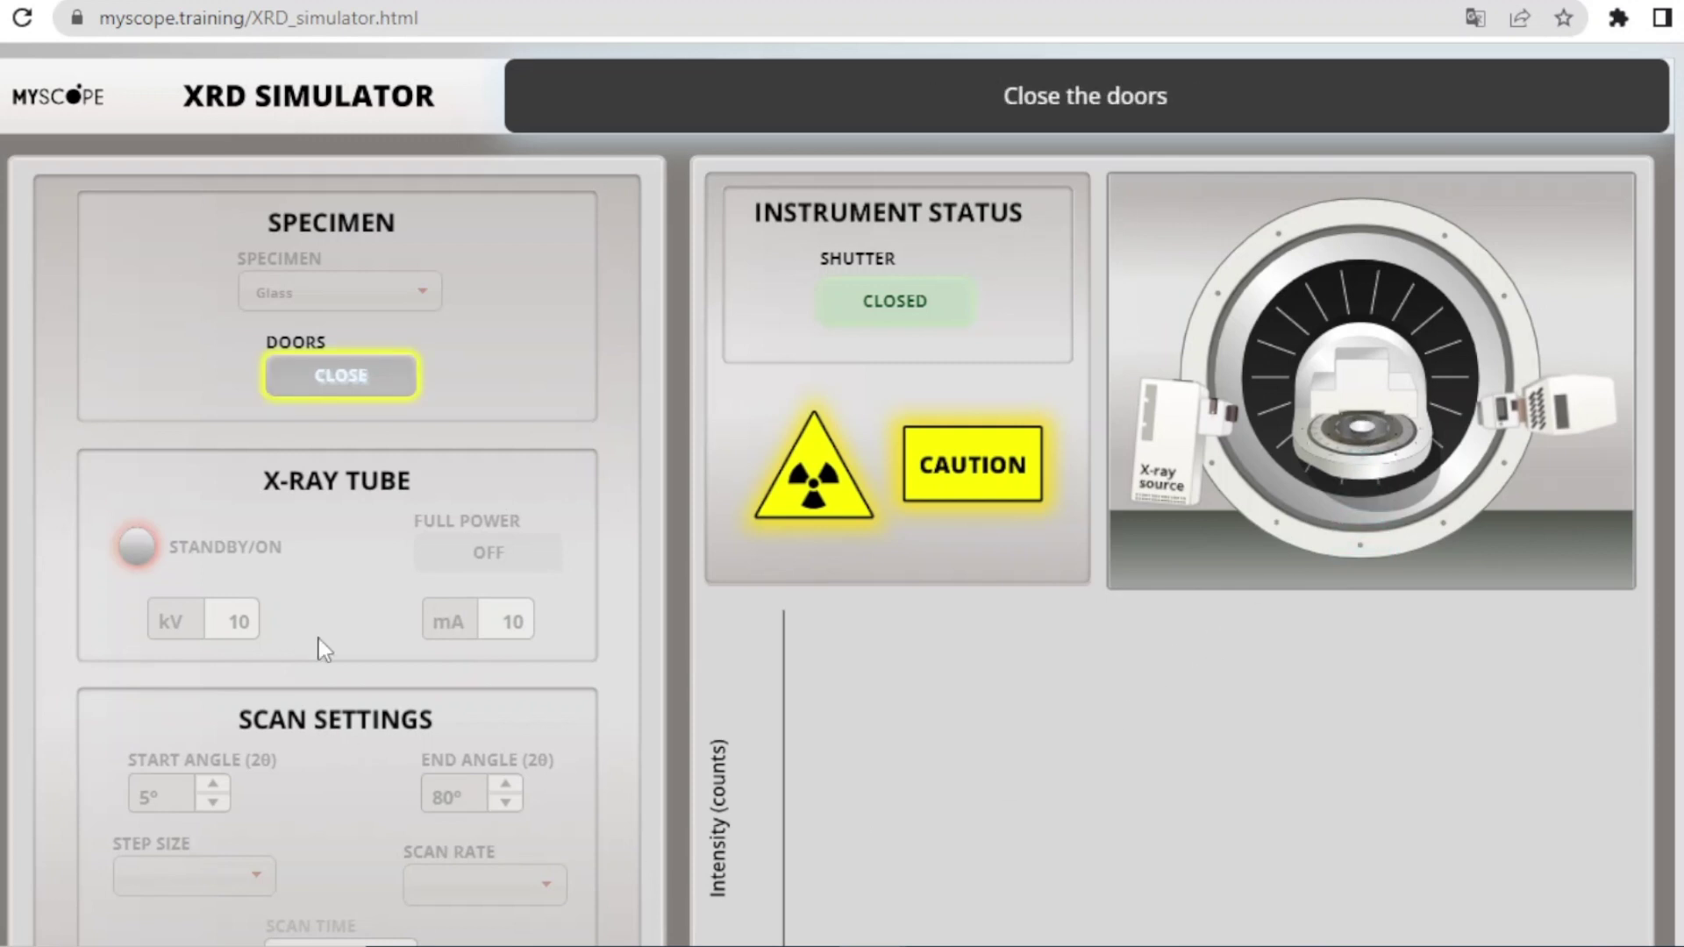
pyautogui.click(377, 384)
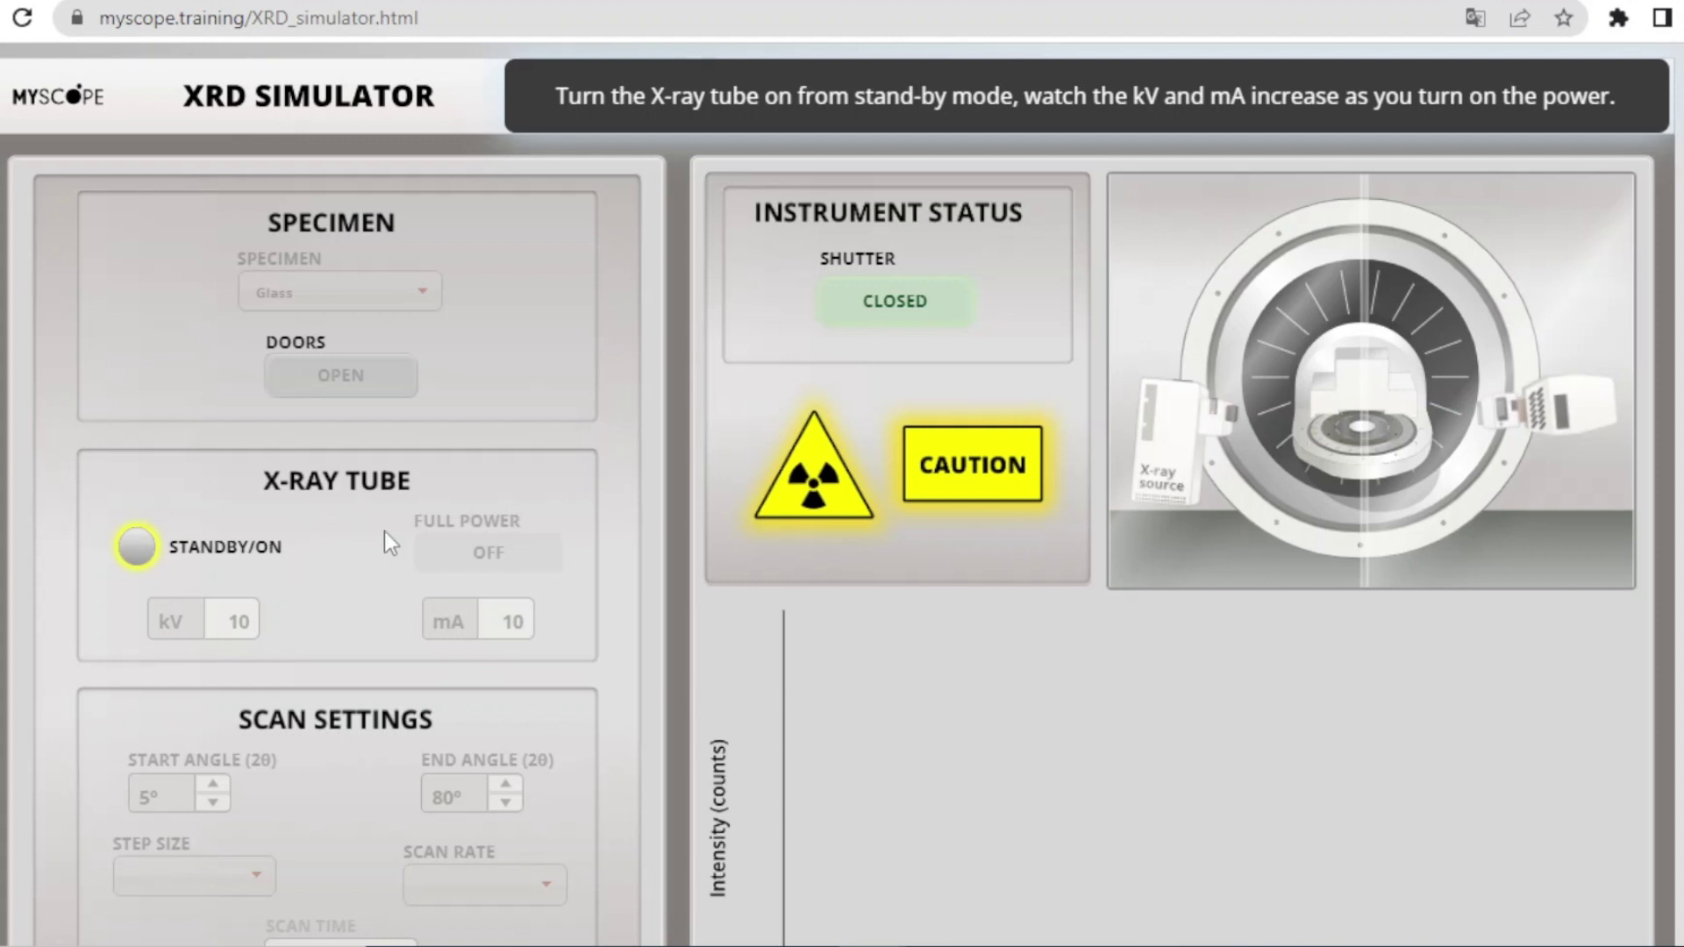
pyautogui.click(134, 552)
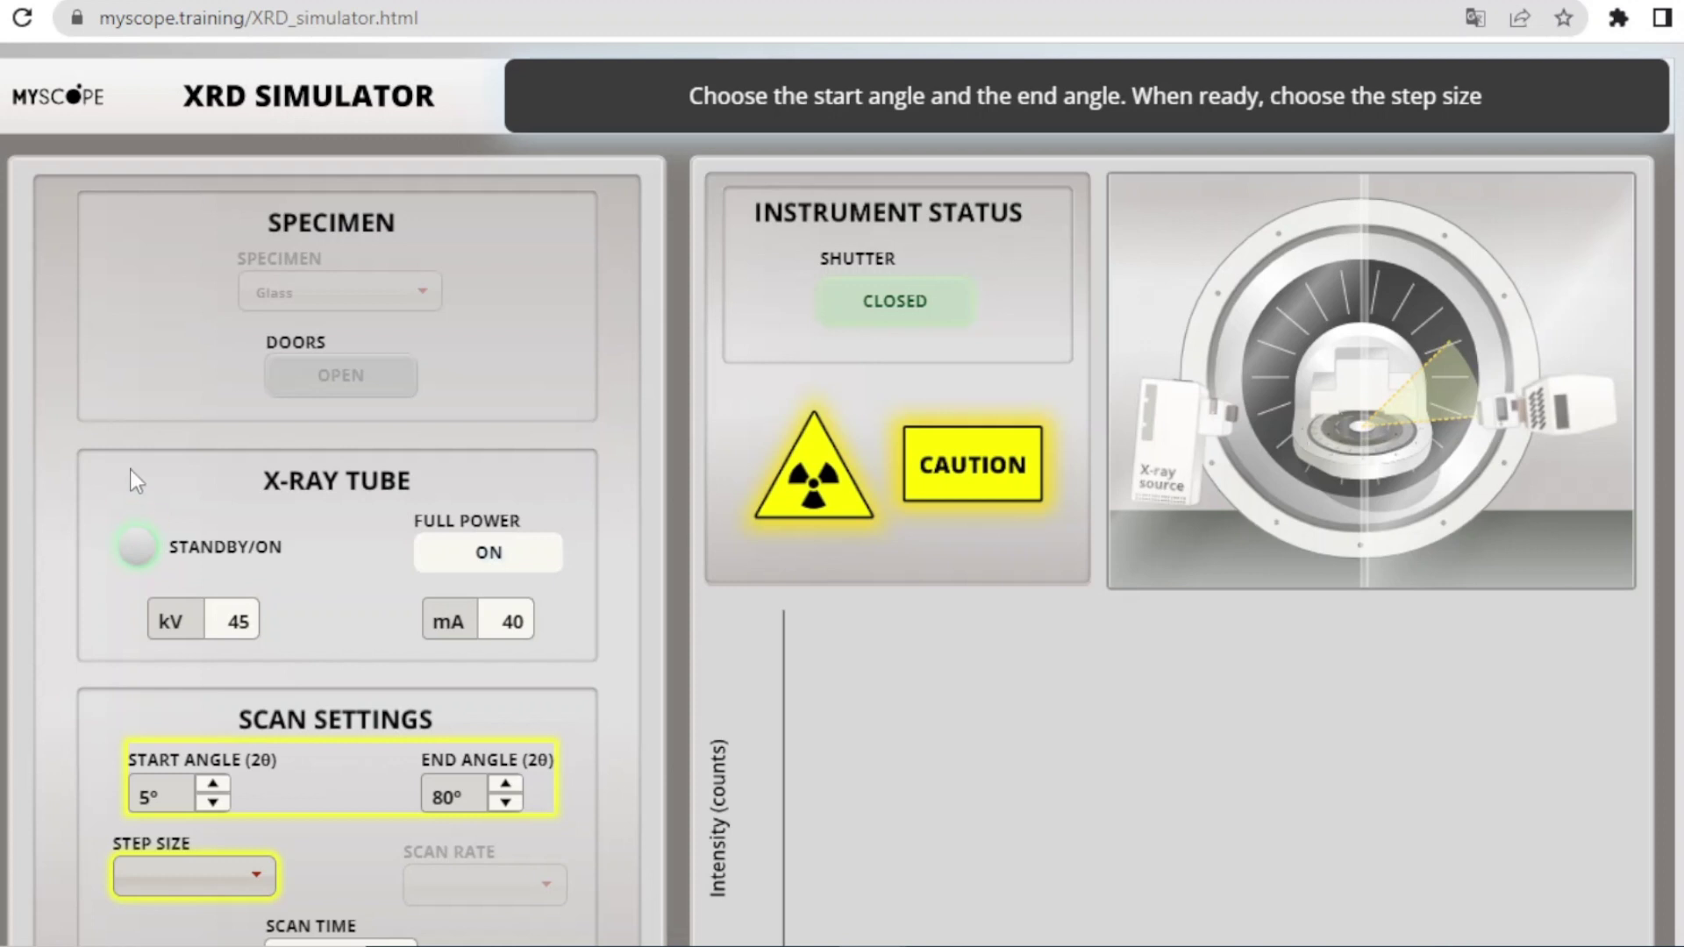
# - Raise the scan's start angle to 10° and return it to 5°
pyautogui.scroll(-2, 123, 491)
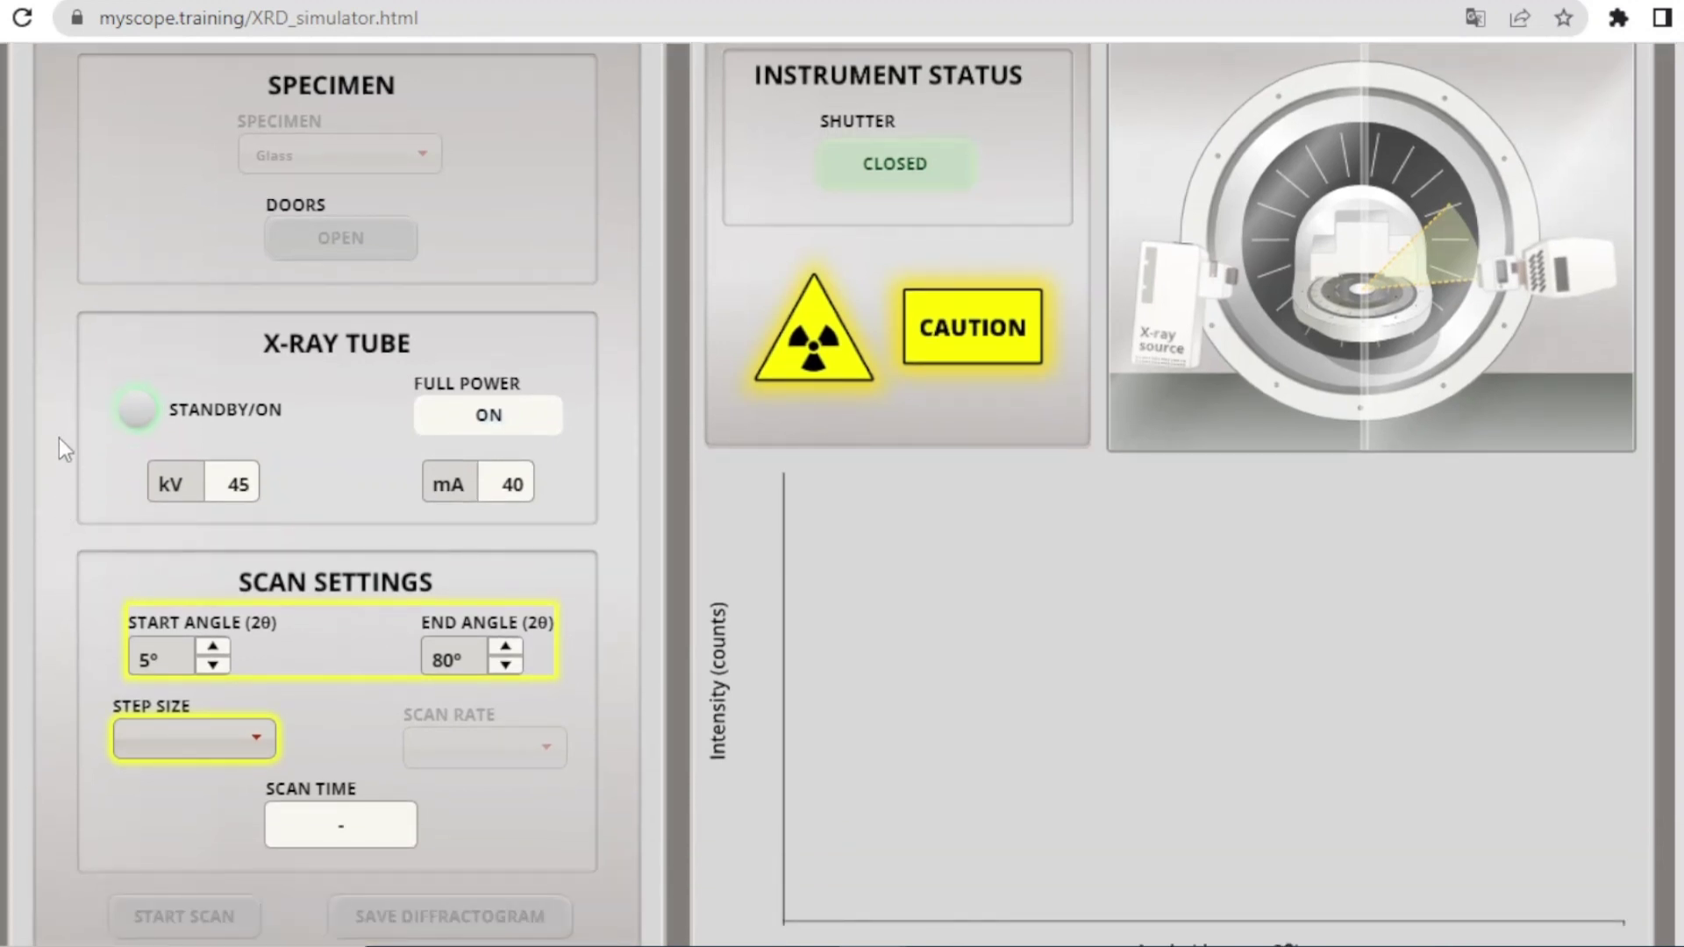
pyautogui.scroll(-1, 60, 438)
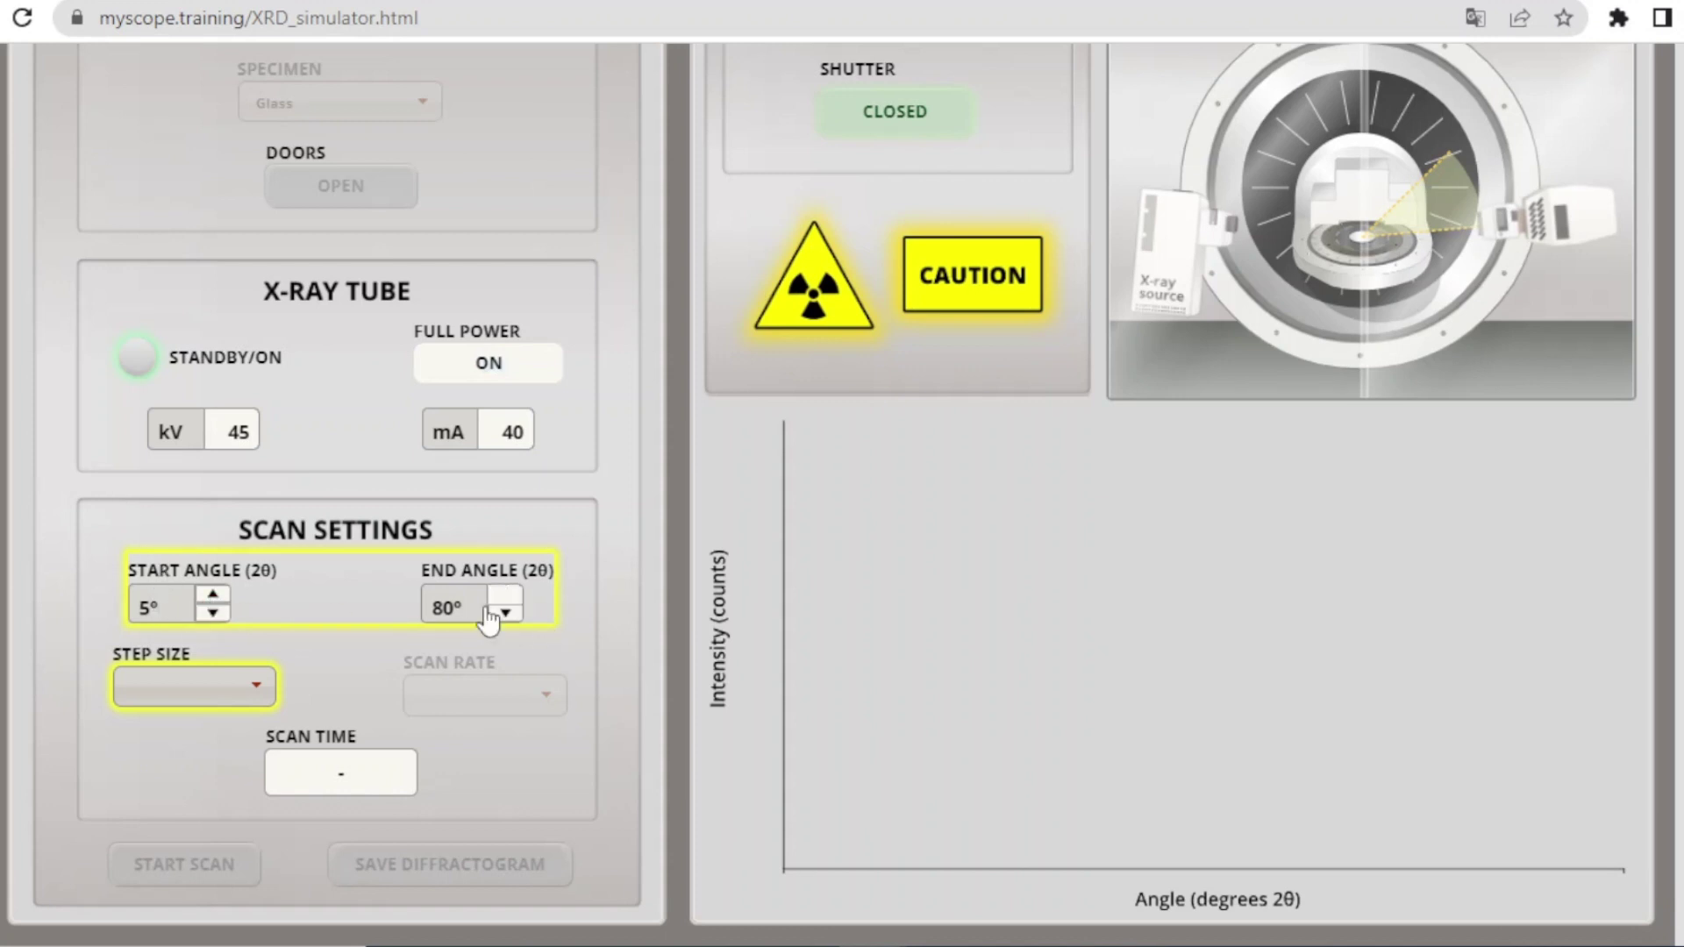
pyautogui.click(213, 596)
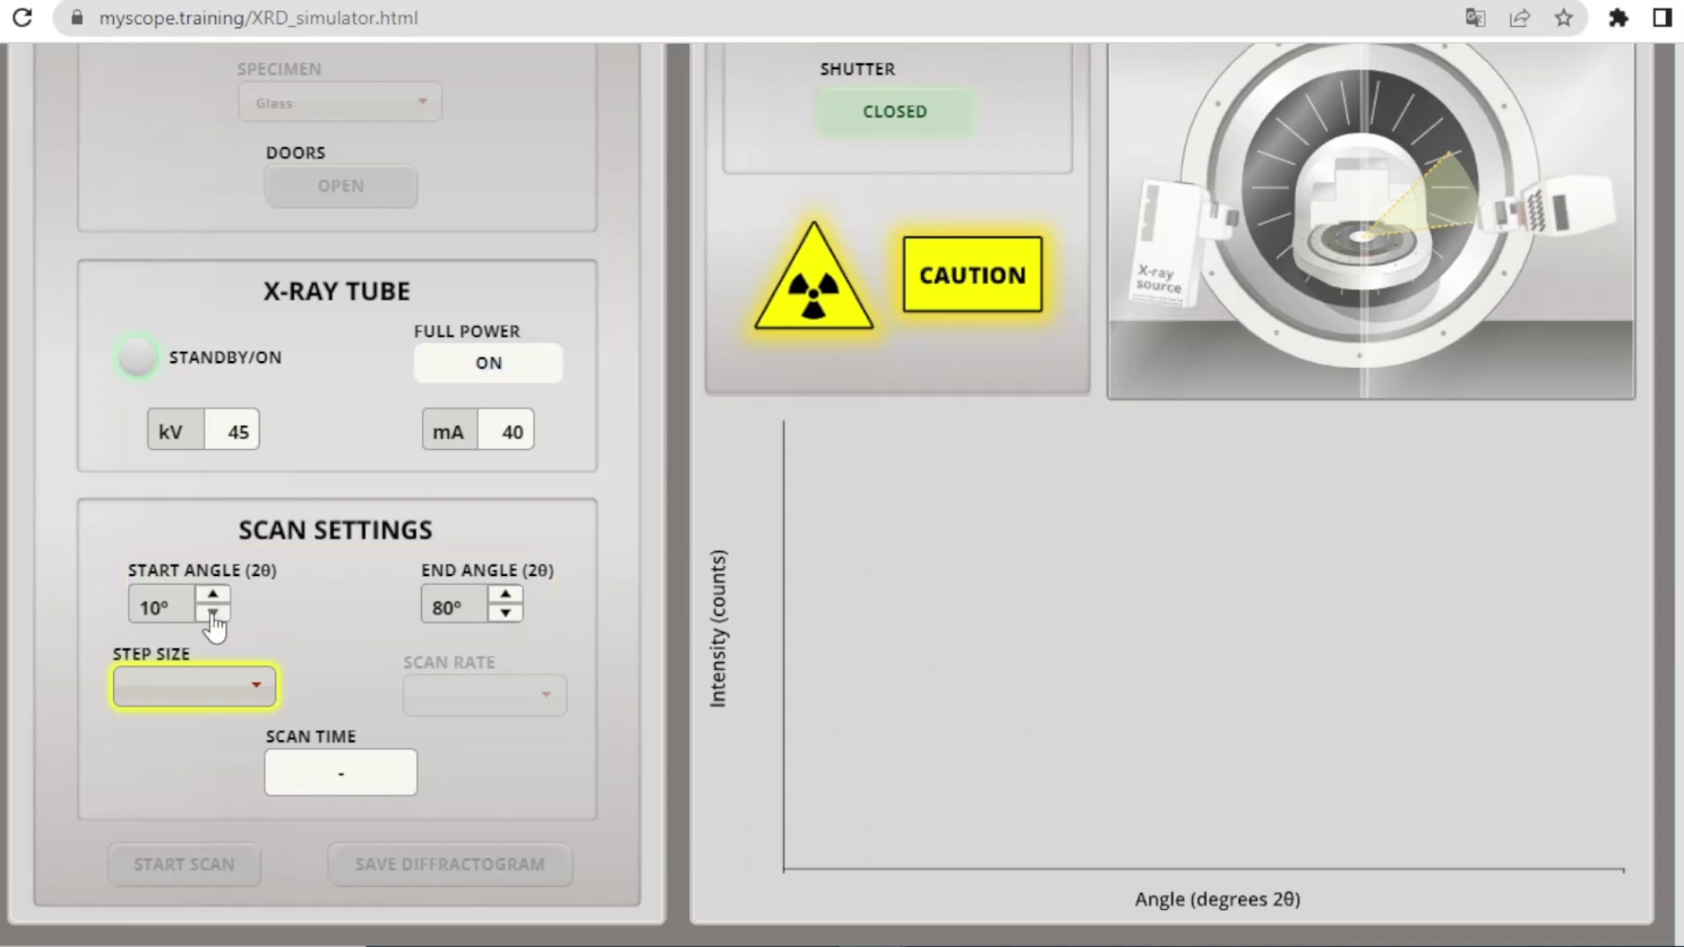
pyautogui.click(212, 613)
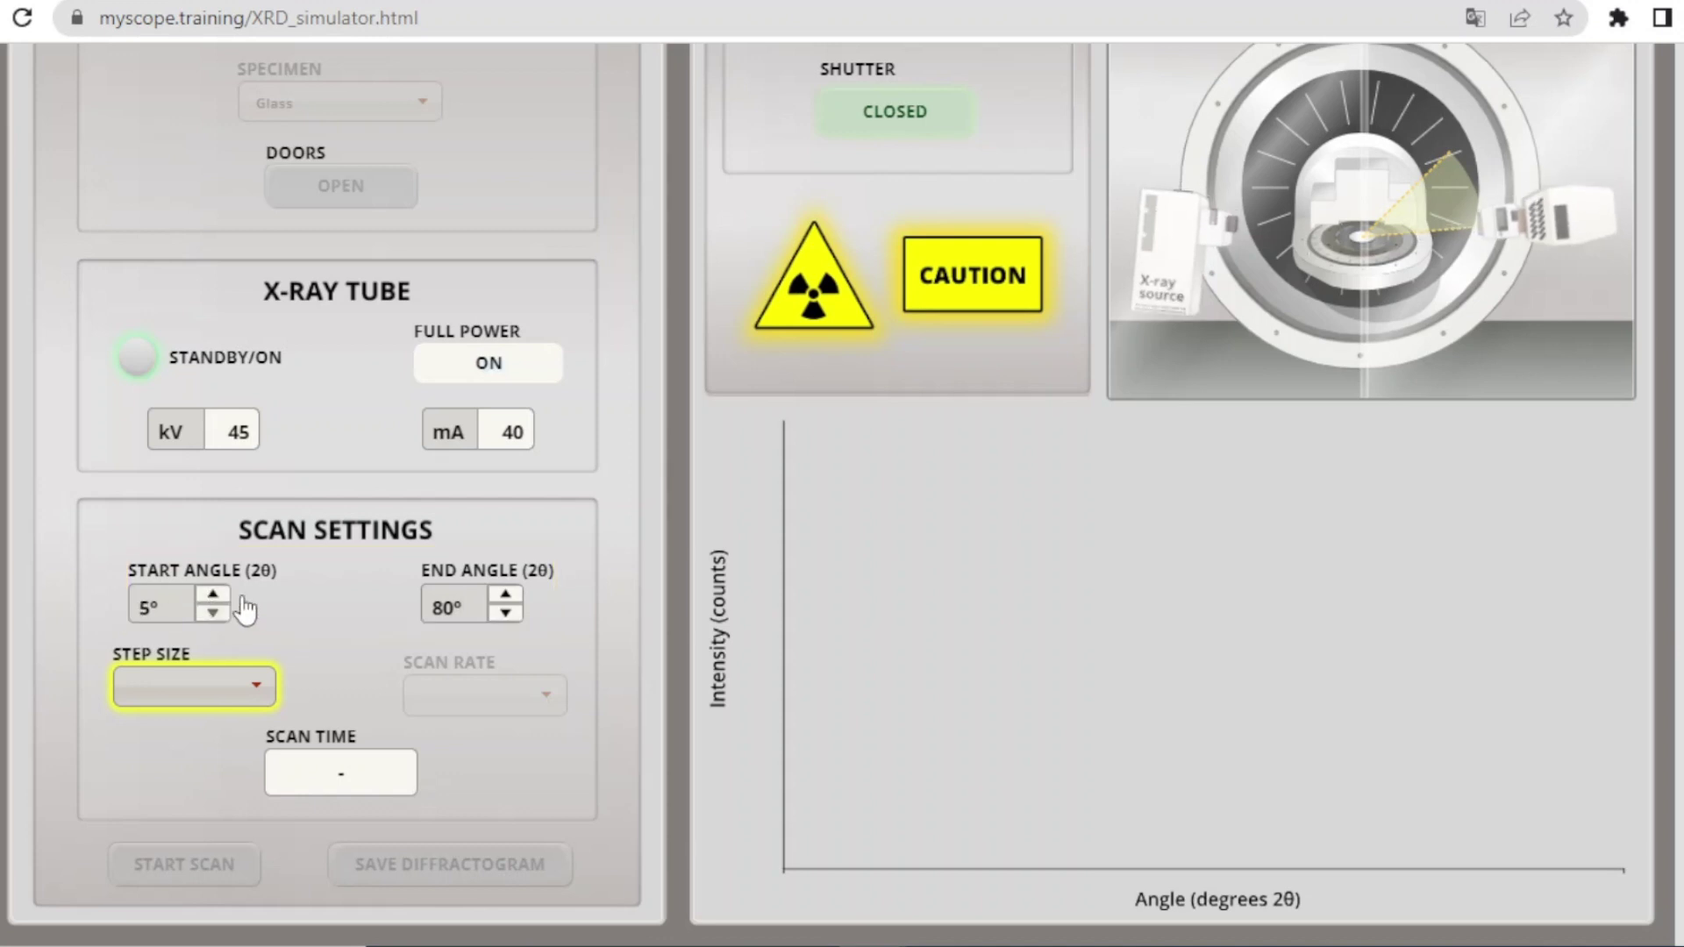
# - Raise the scan's end angle to 110° and bring it back down to 80°
pyautogui.click(505, 596)
pyautogui.click(505, 596)
pyautogui.click(505, 597)
pyautogui.click(505, 597)
pyautogui.click(505, 596)
pyautogui.click(505, 596)
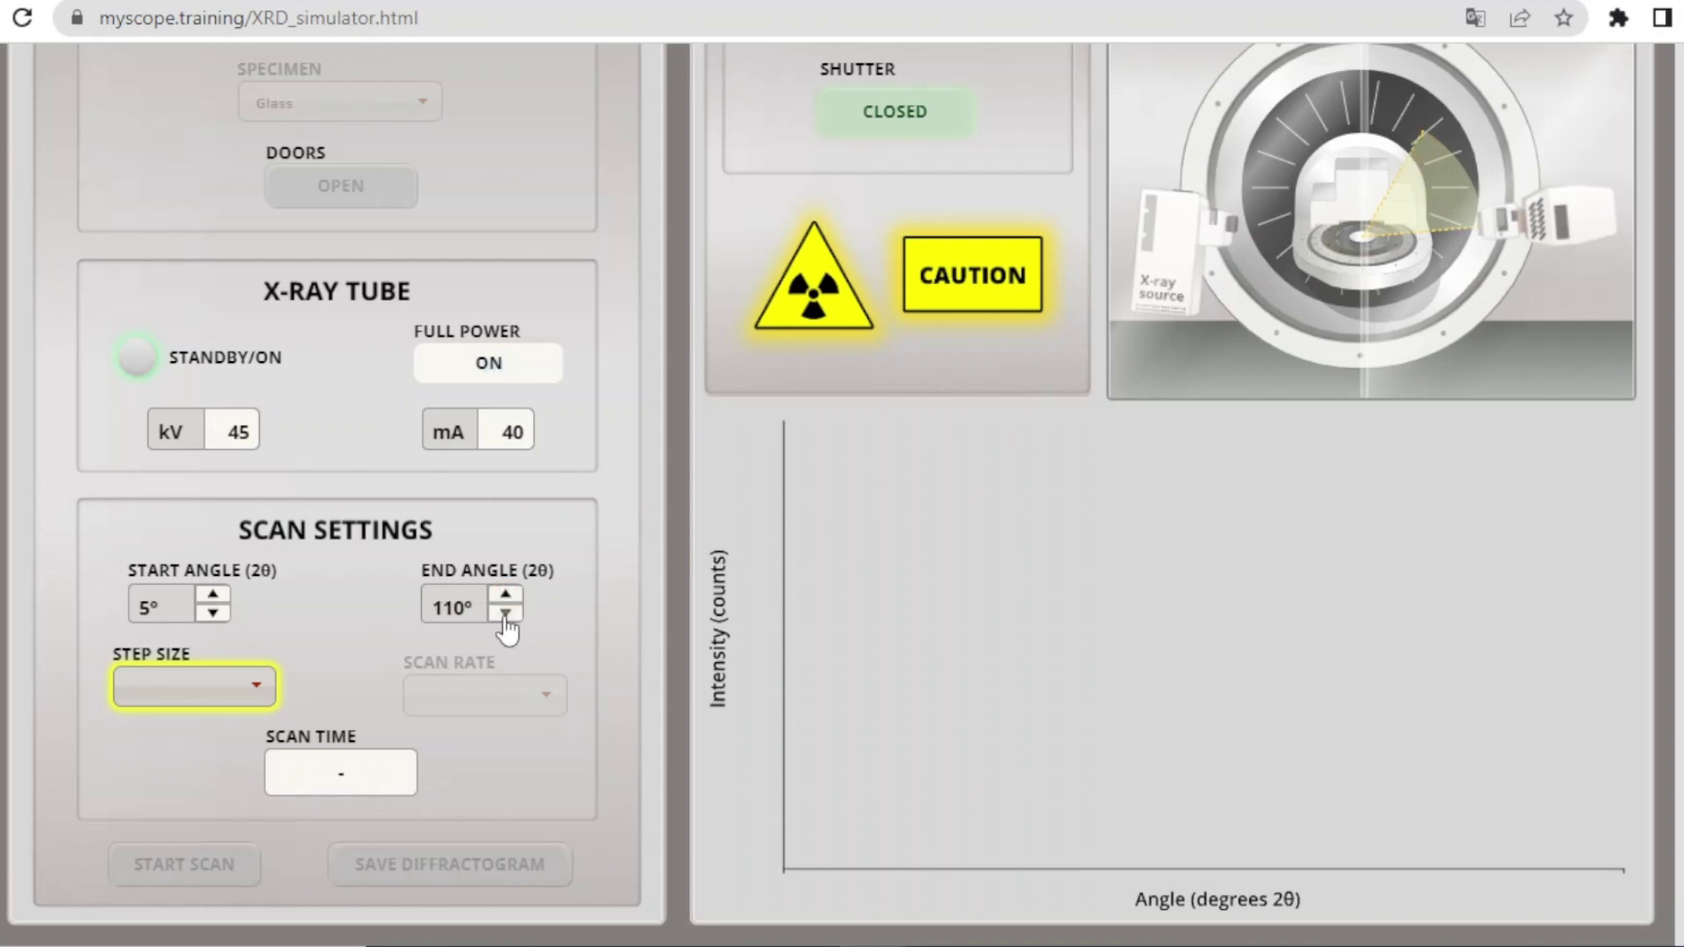
pyautogui.click(506, 618)
pyautogui.click(506, 618)
pyautogui.click(506, 618)
pyautogui.click(506, 618)
pyautogui.click(506, 616)
pyautogui.click(505, 616)
# - Raise the scan's start angle stepwise to 75°, keeping the X-ray source and detector in view
pyautogui.scroll(2, 368, 575)
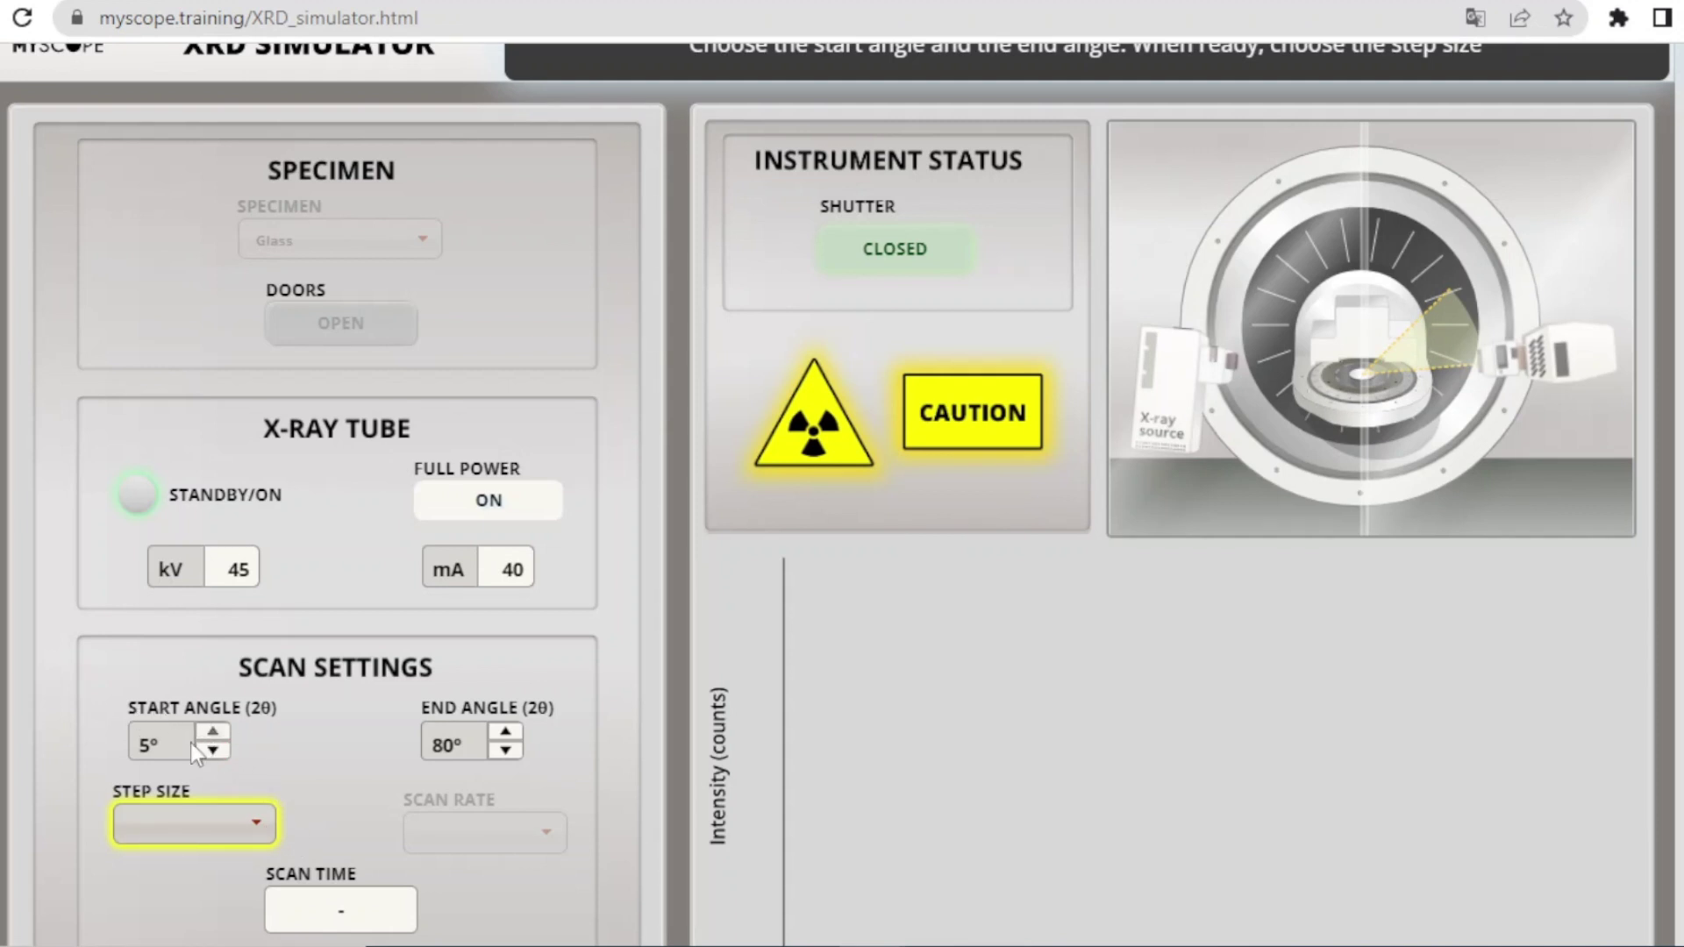
pyautogui.click(213, 735)
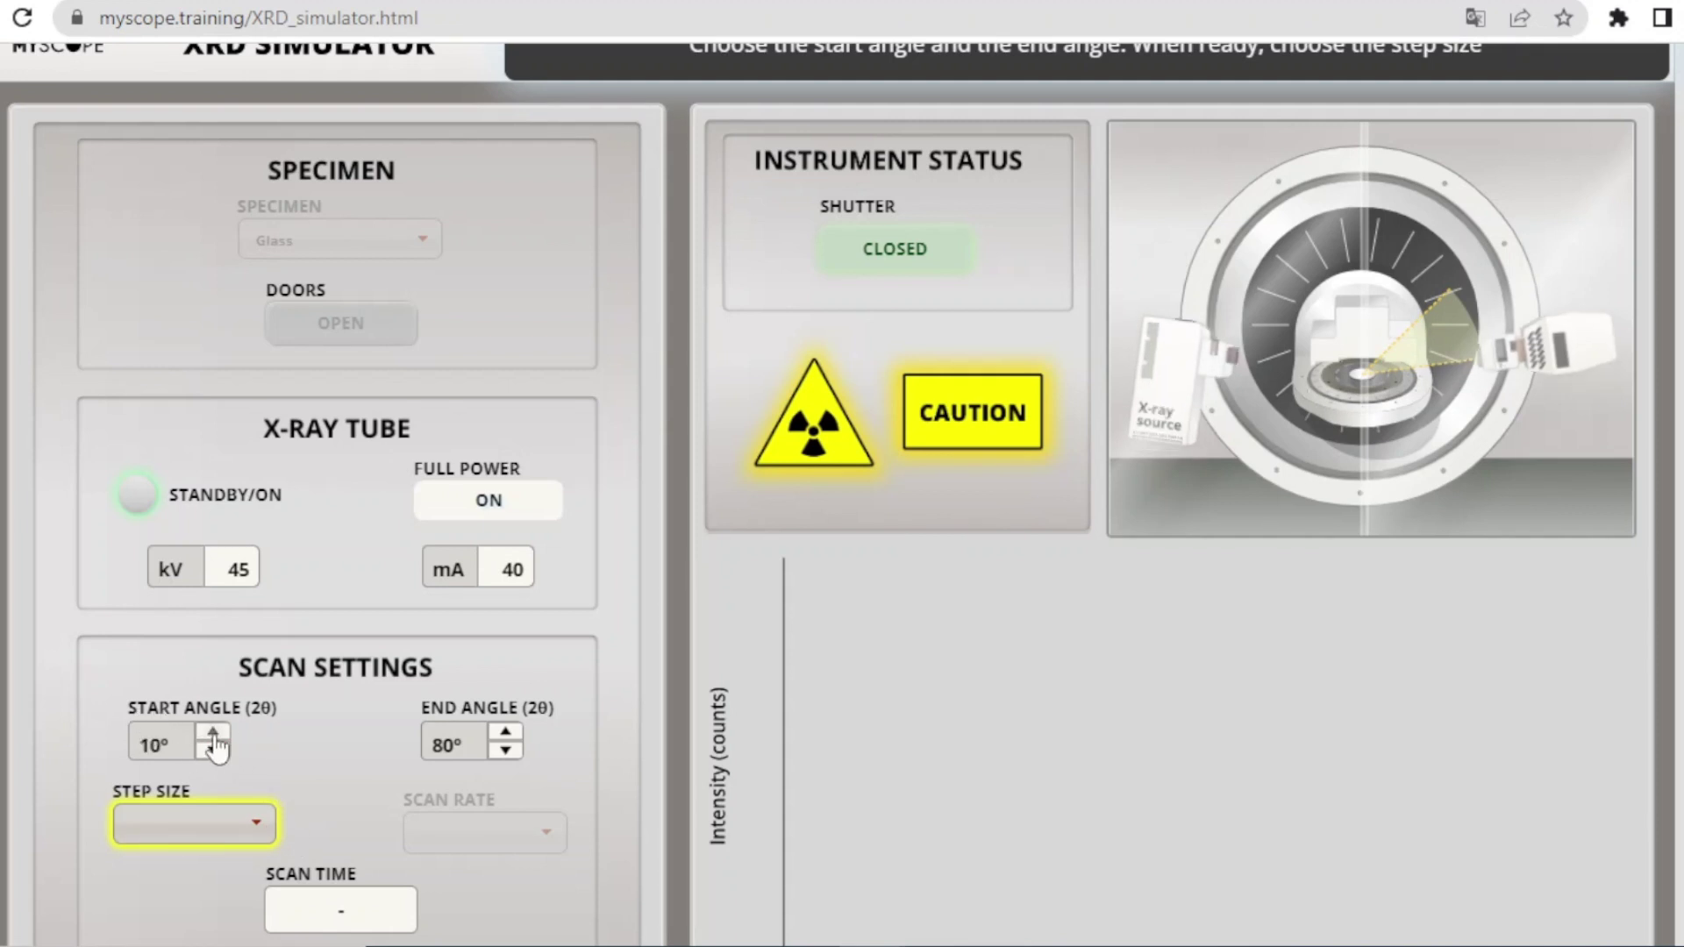
pyautogui.click(213, 735)
pyautogui.click(213, 735)
pyautogui.click(213, 735)
pyautogui.click(213, 735)
pyautogui.click(213, 734)
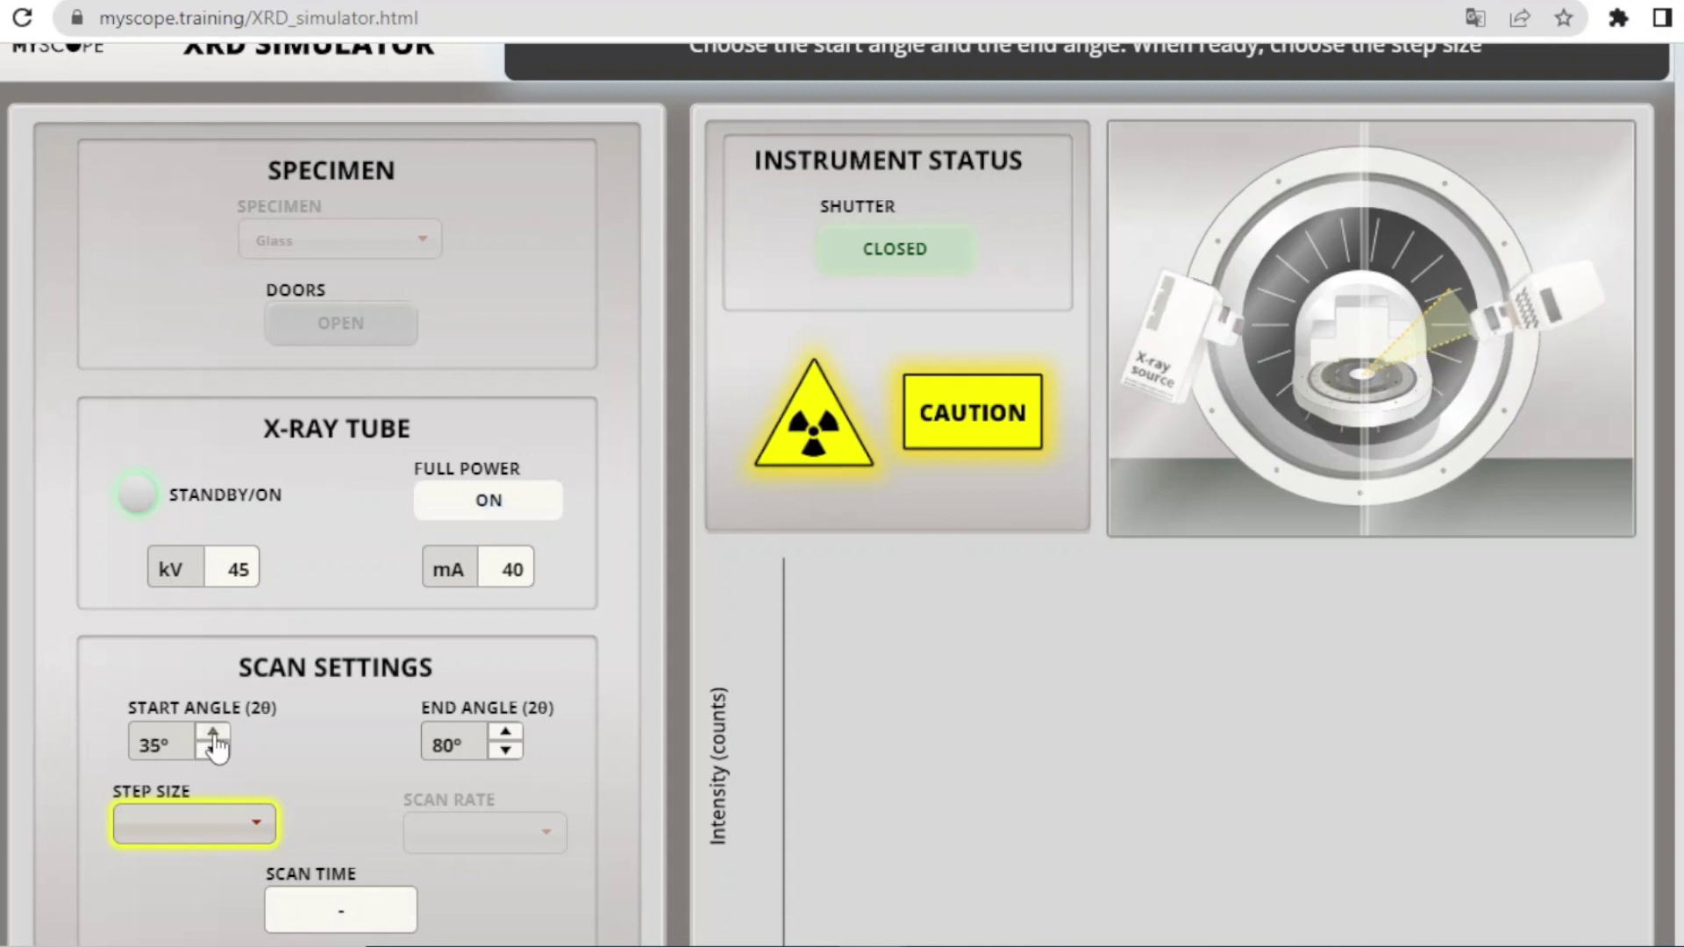
pyautogui.click(213, 735)
pyautogui.click(213, 735)
pyautogui.click(213, 735)
pyautogui.click(213, 734)
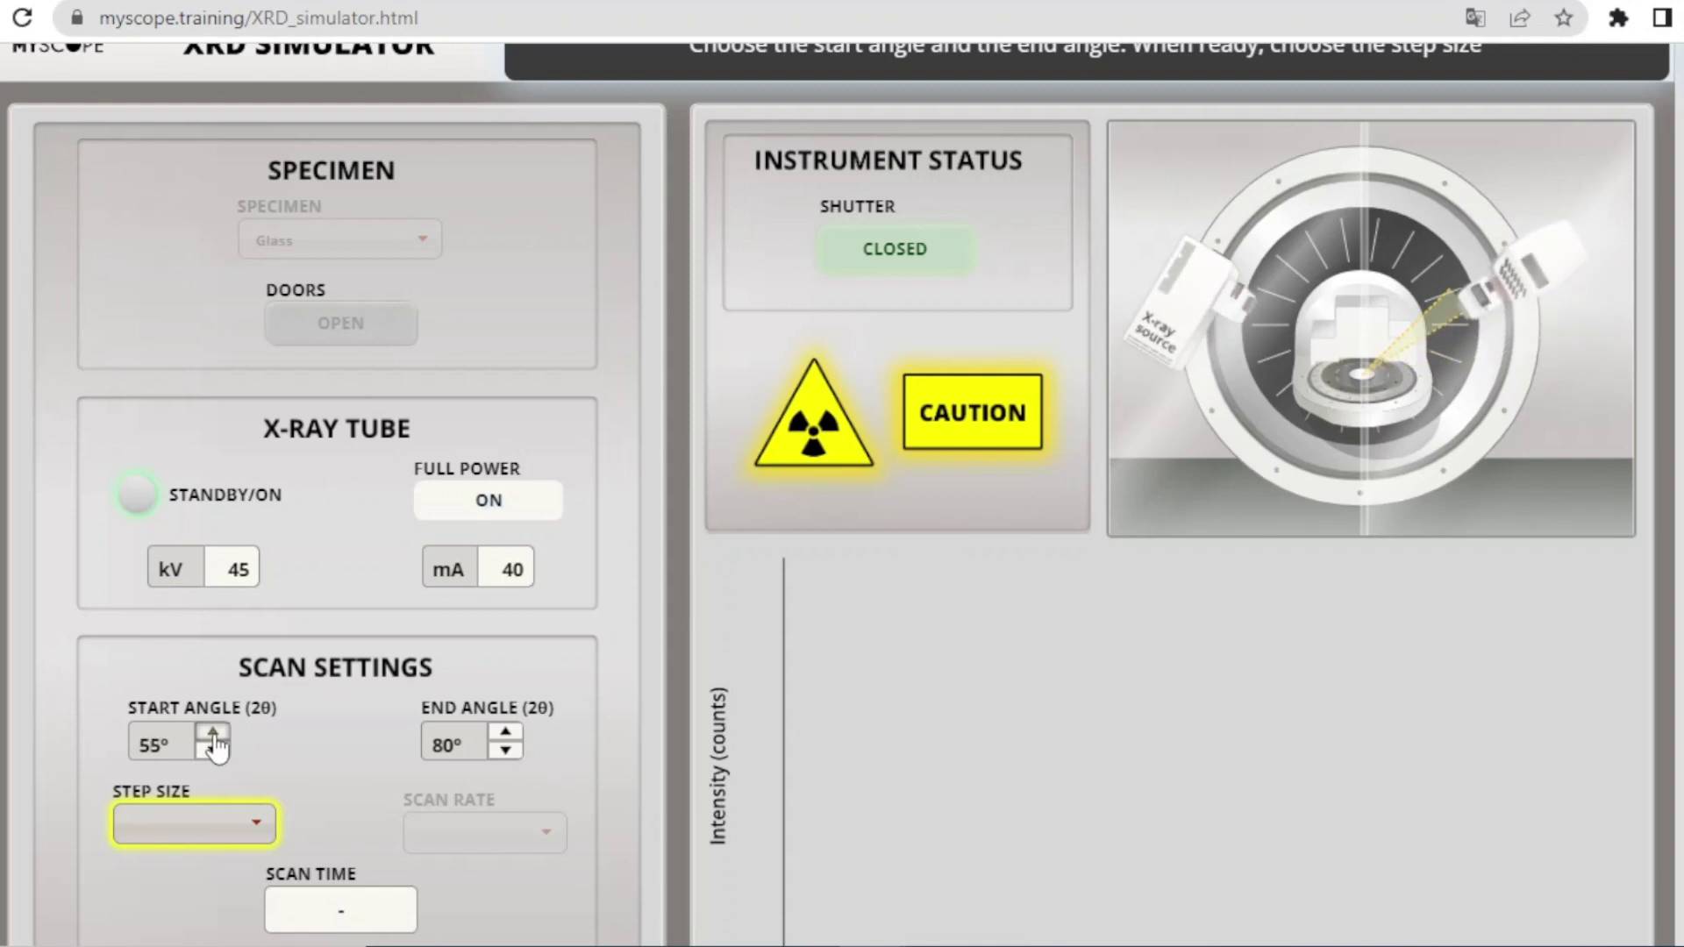
pyautogui.click(213, 735)
pyautogui.click(214, 735)
pyautogui.click(213, 735)
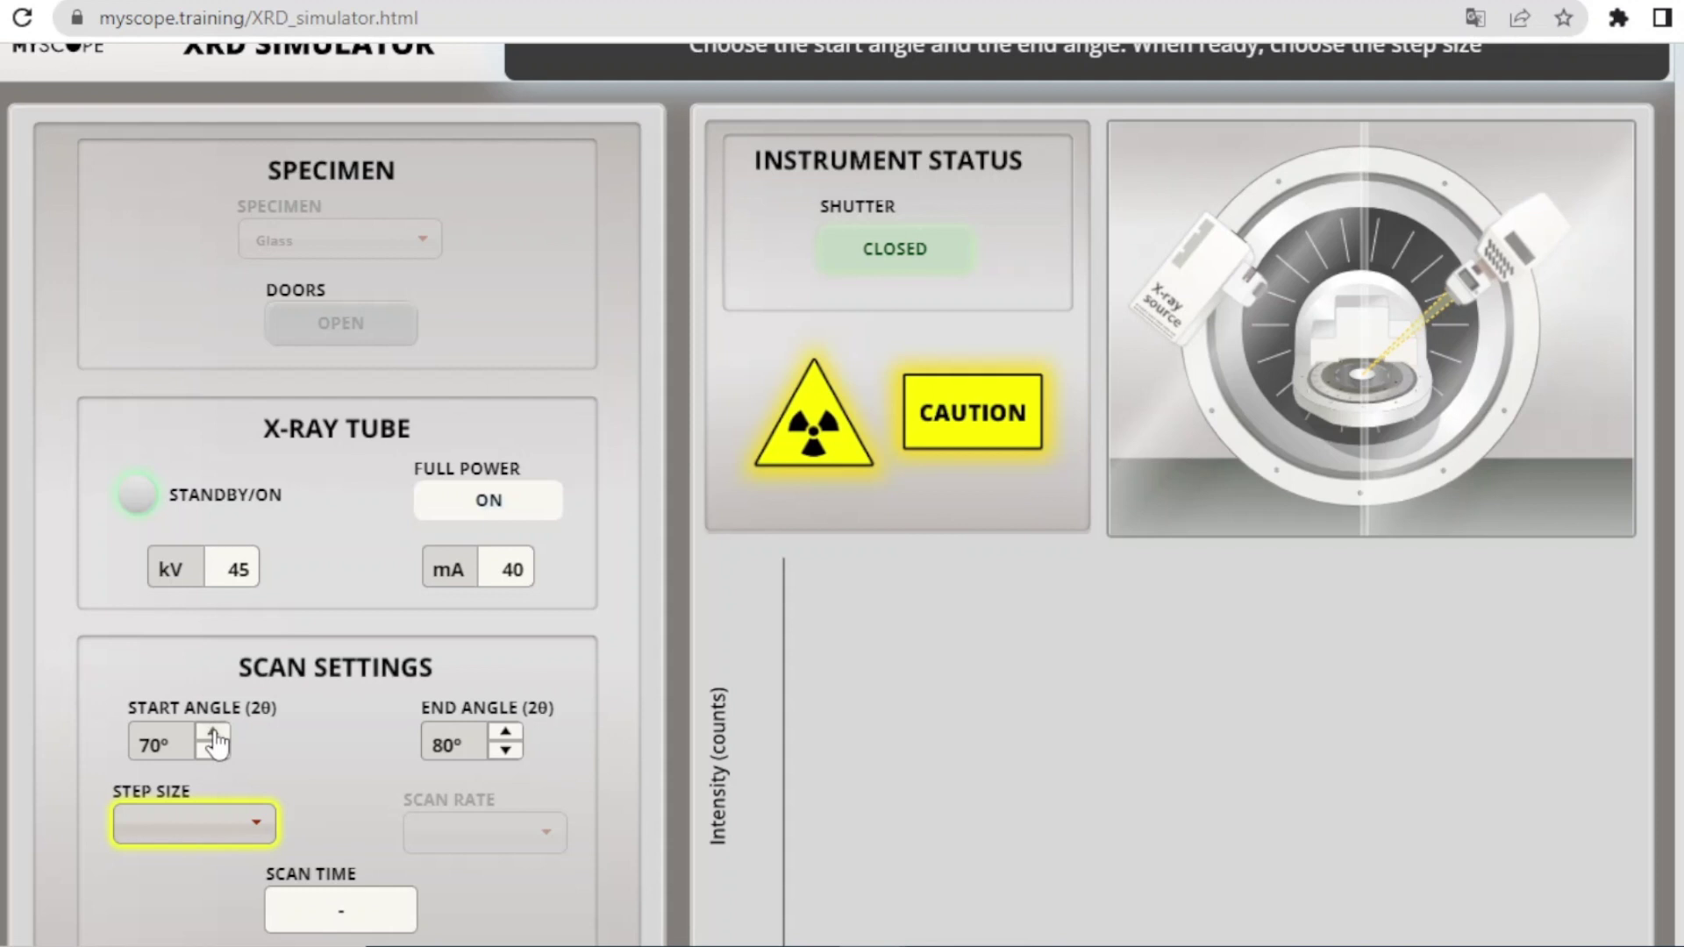
pyautogui.click(214, 734)
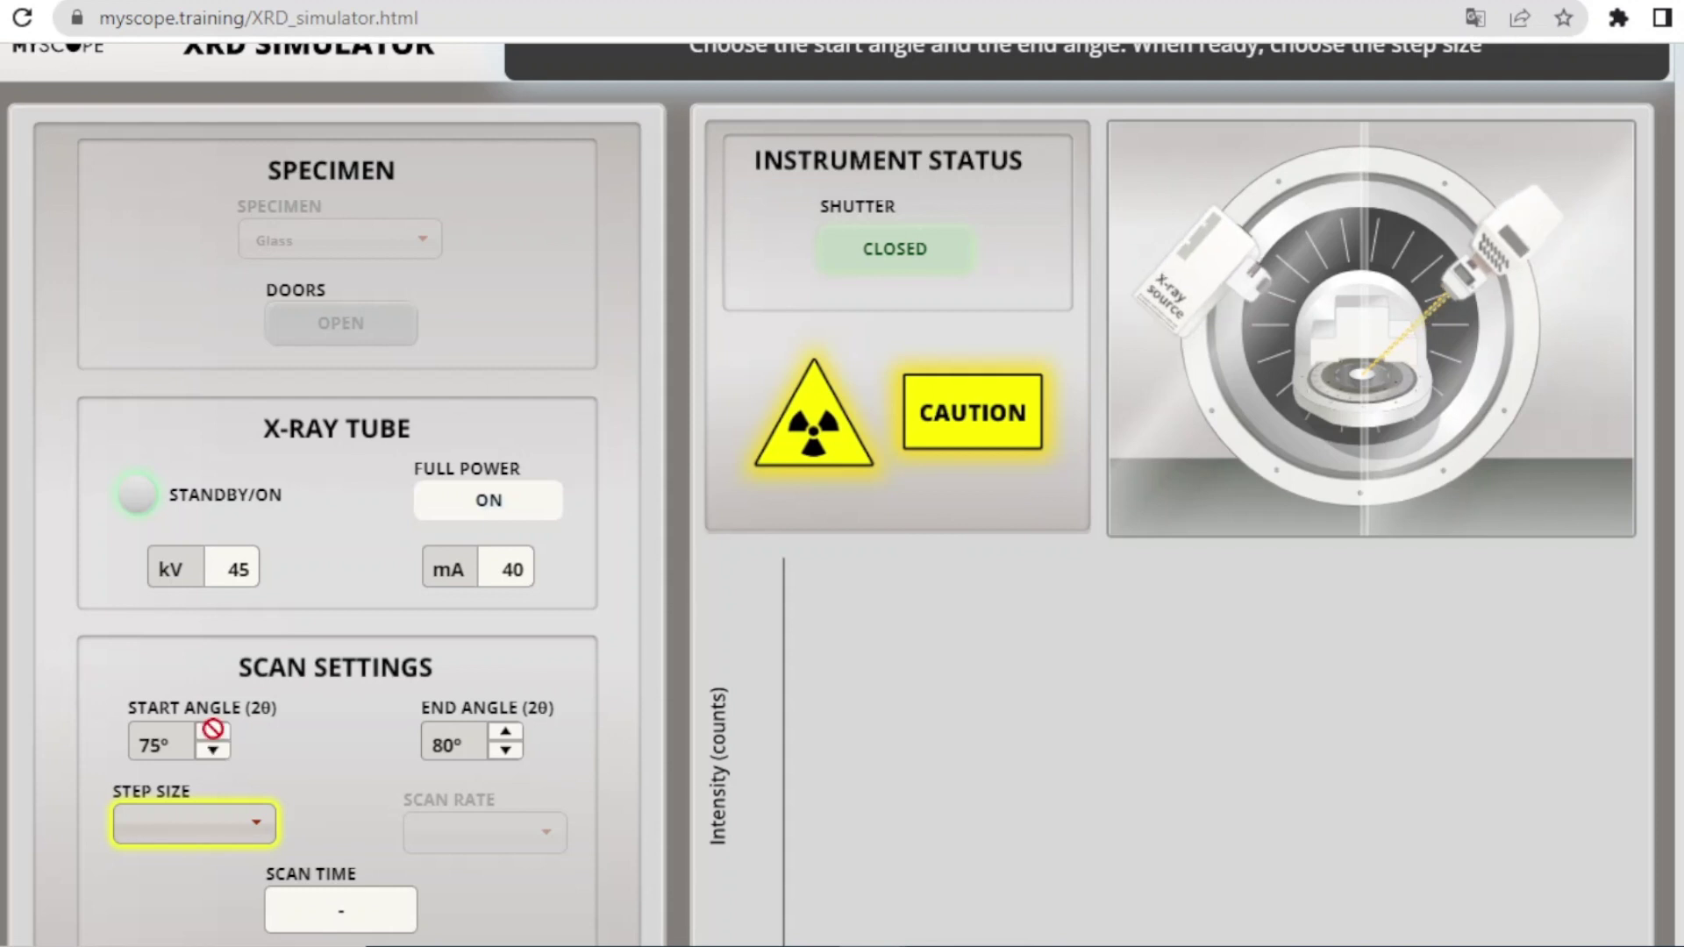
# - Lower the scan's start angle stepwise back to 5°
pyautogui.click(213, 750)
pyautogui.click(213, 750)
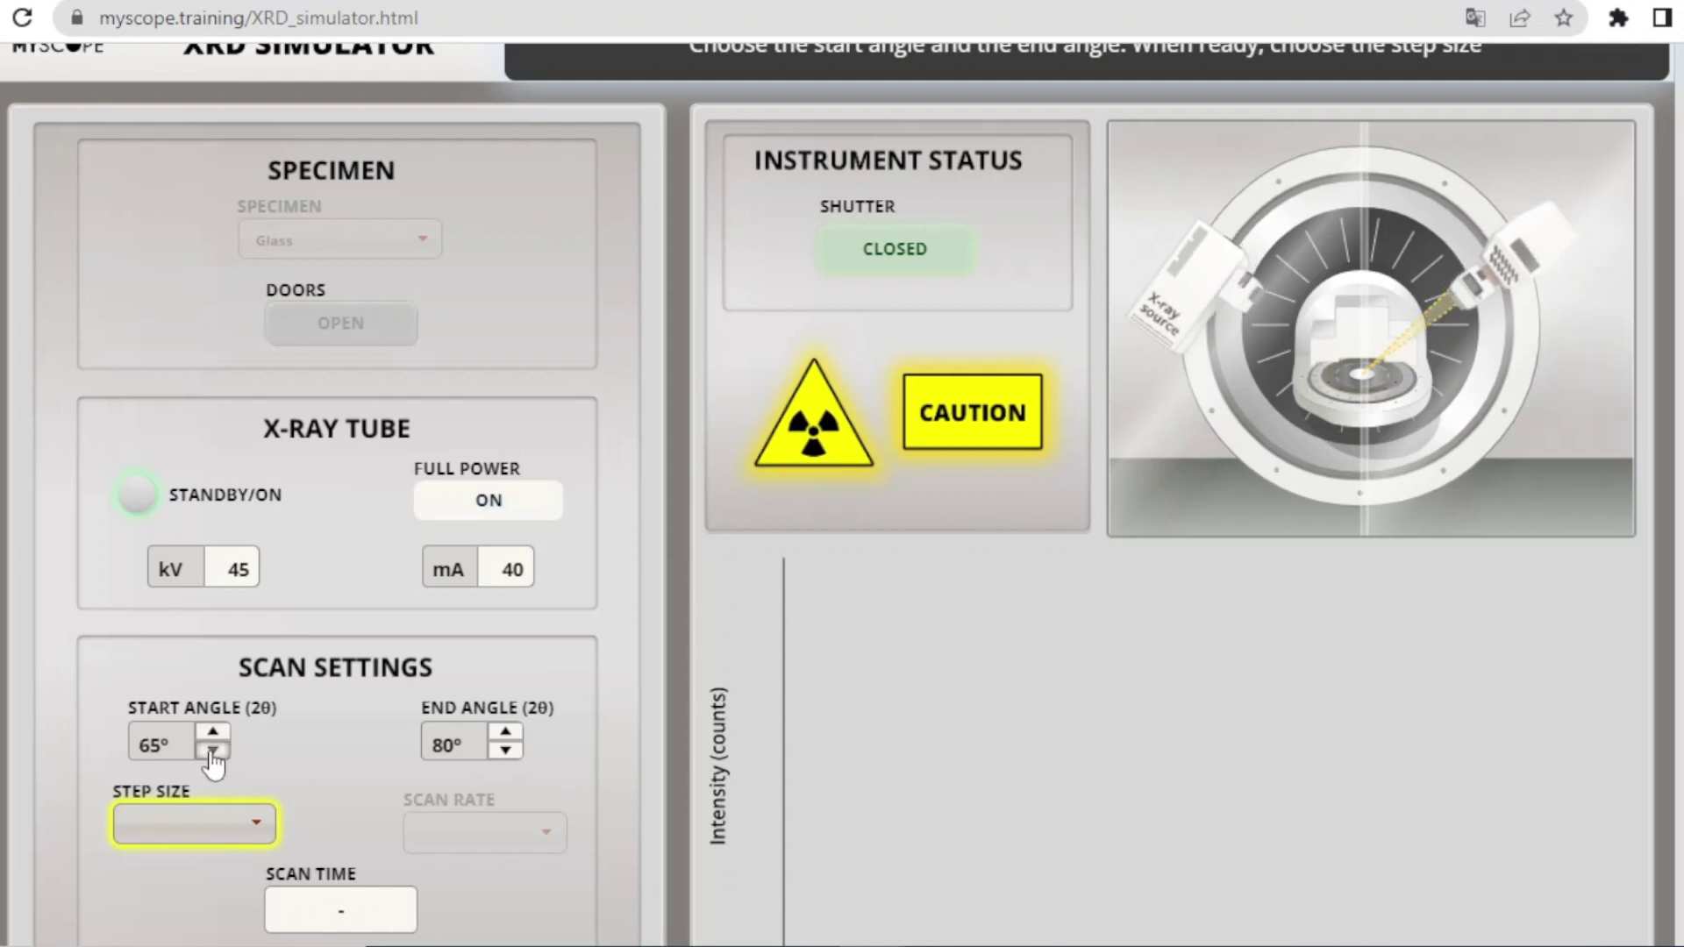
pyautogui.click(213, 751)
pyautogui.click(213, 751)
pyautogui.click(213, 751)
pyautogui.click(213, 750)
pyautogui.click(213, 750)
pyautogui.click(213, 750)
pyautogui.click(213, 750)
pyautogui.click(213, 750)
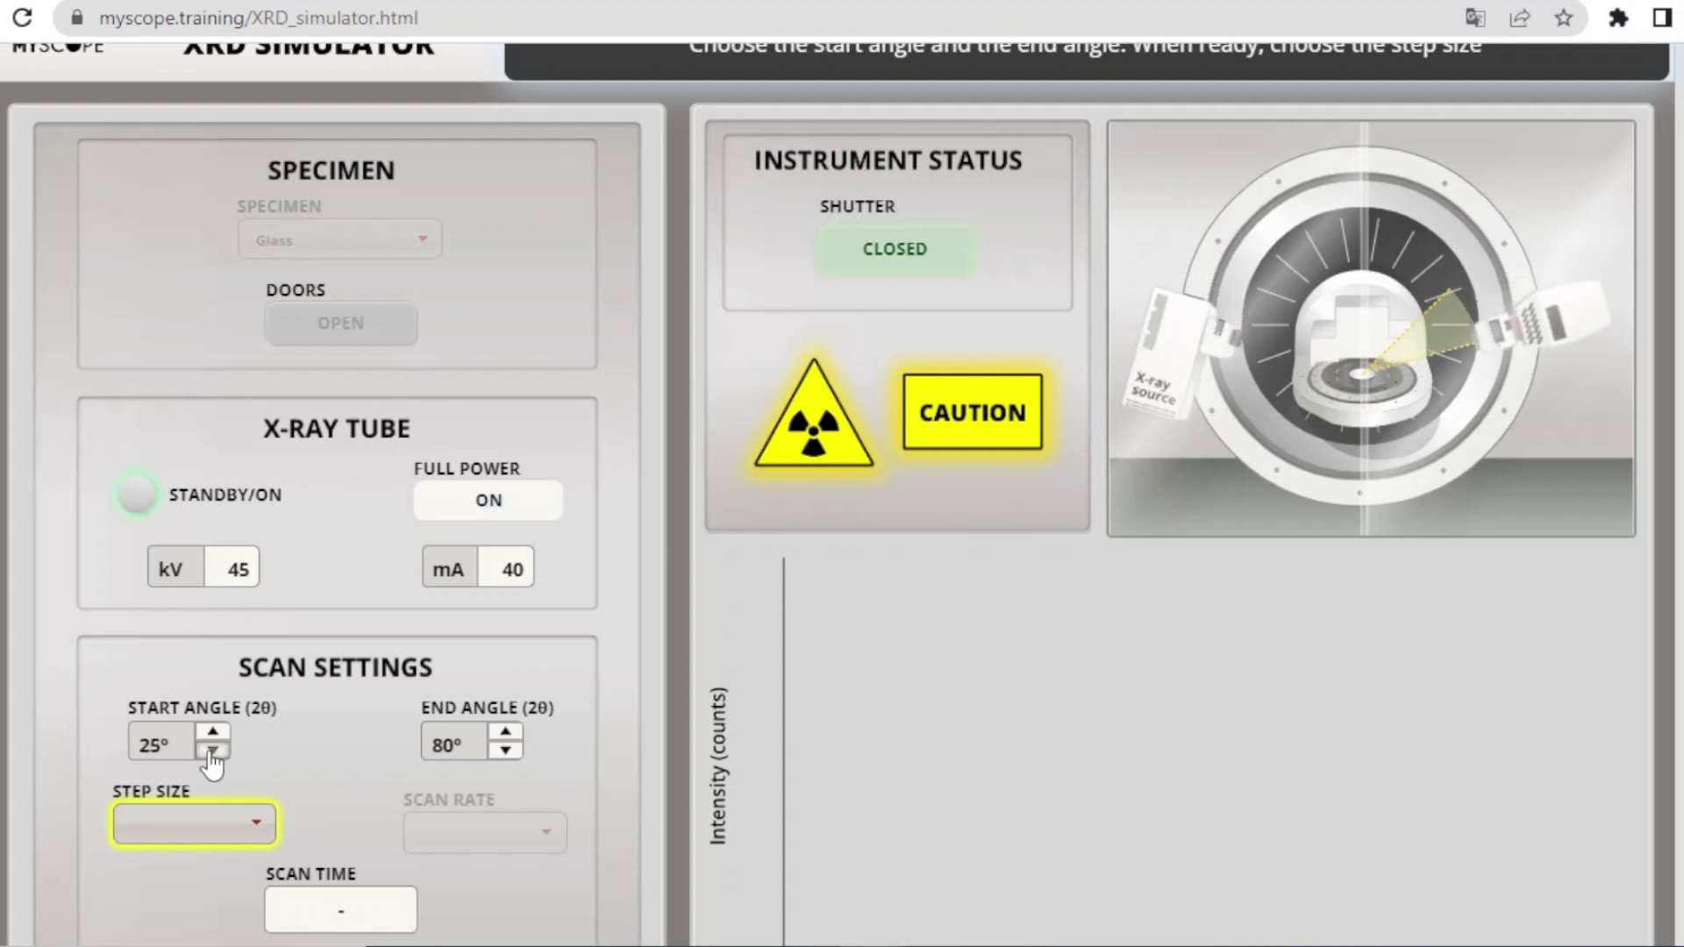
pyautogui.click(213, 751)
pyautogui.click(213, 751)
pyautogui.click(213, 751)
pyautogui.click(213, 750)
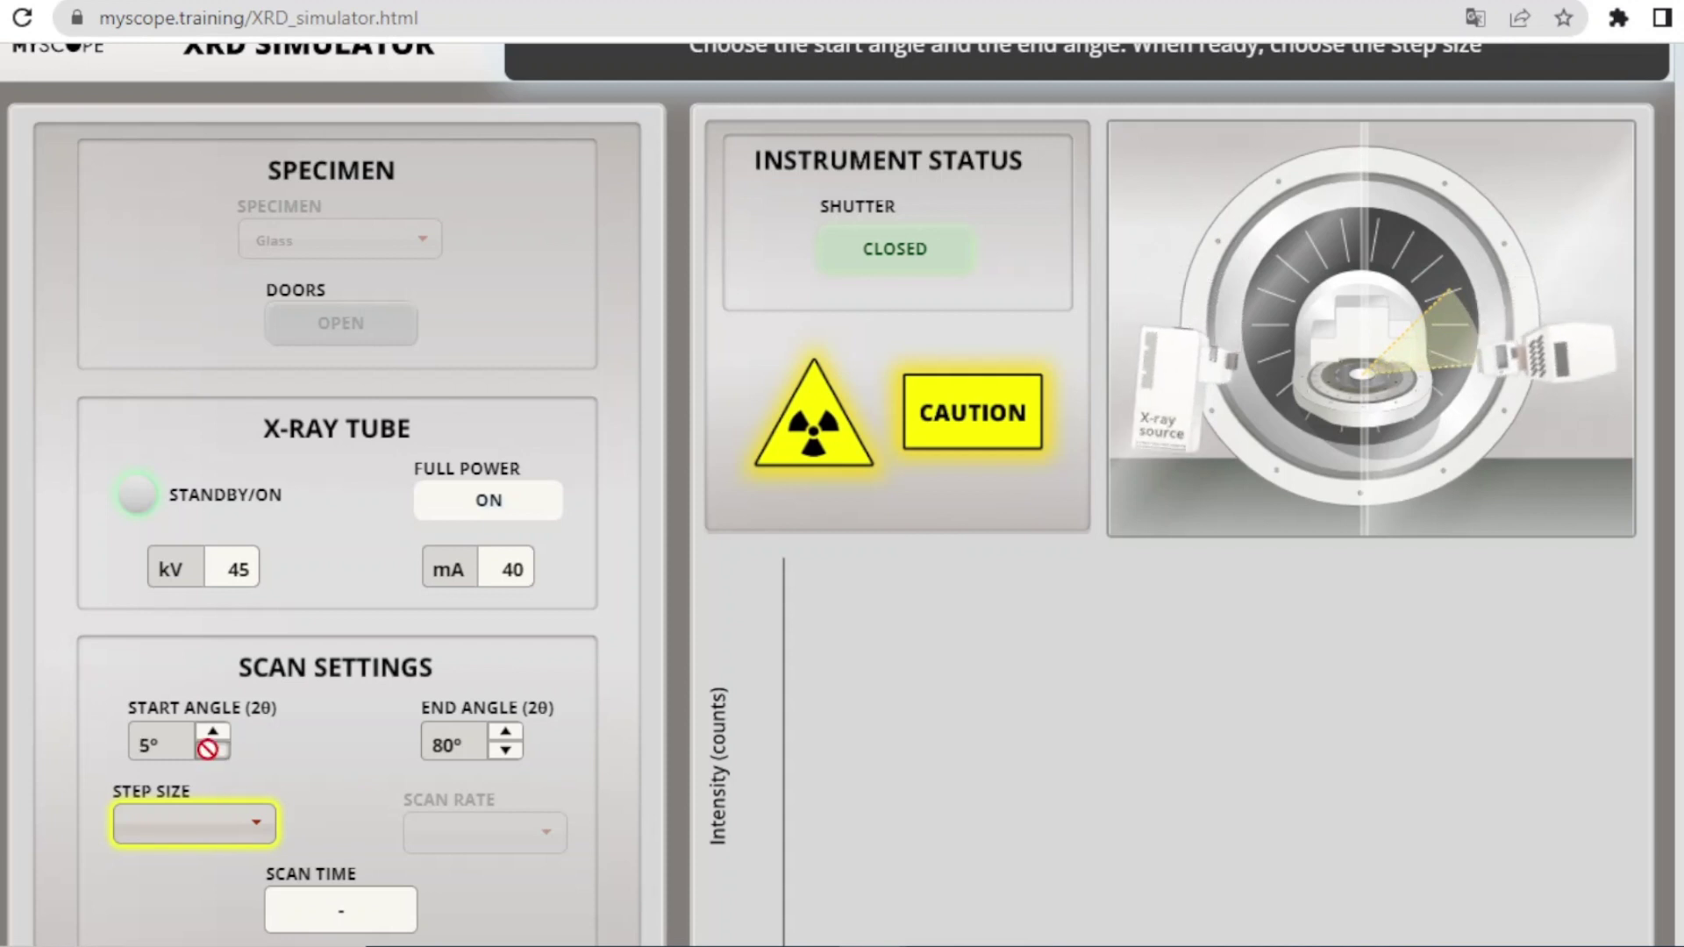
# - Try the end angle at 110° again, reduce it to 95°, and restore it to 80°
pyautogui.click(506, 735)
pyautogui.click(507, 735)
pyautogui.click(507, 735)
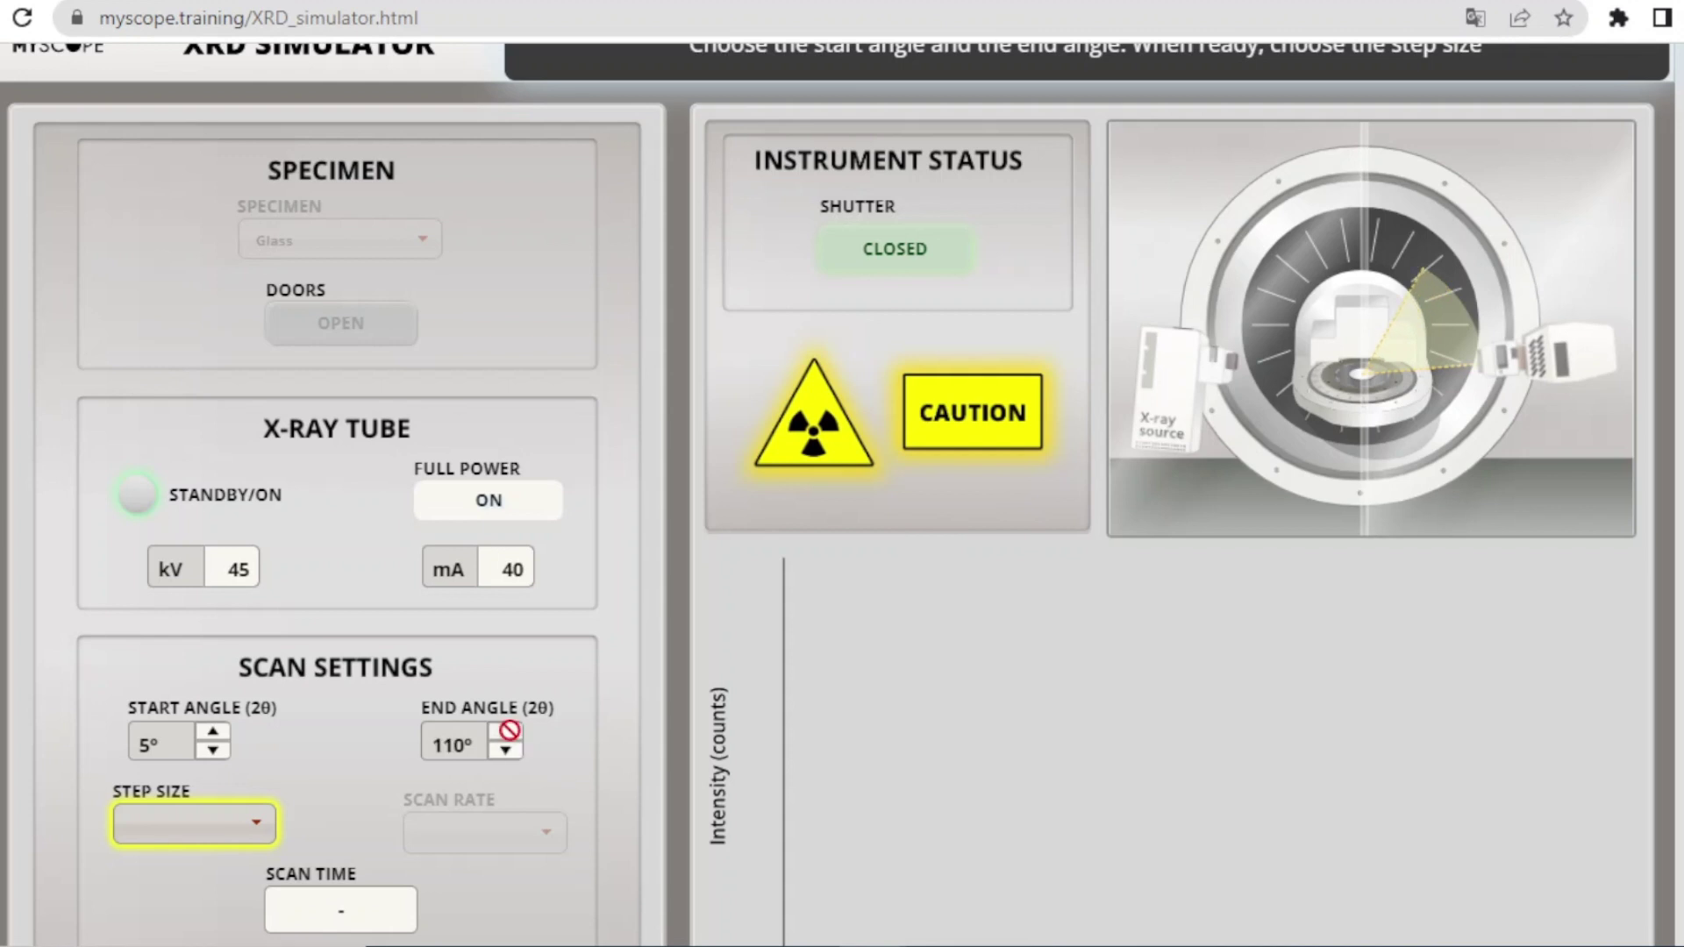
pyautogui.click(507, 751)
pyautogui.click(506, 751)
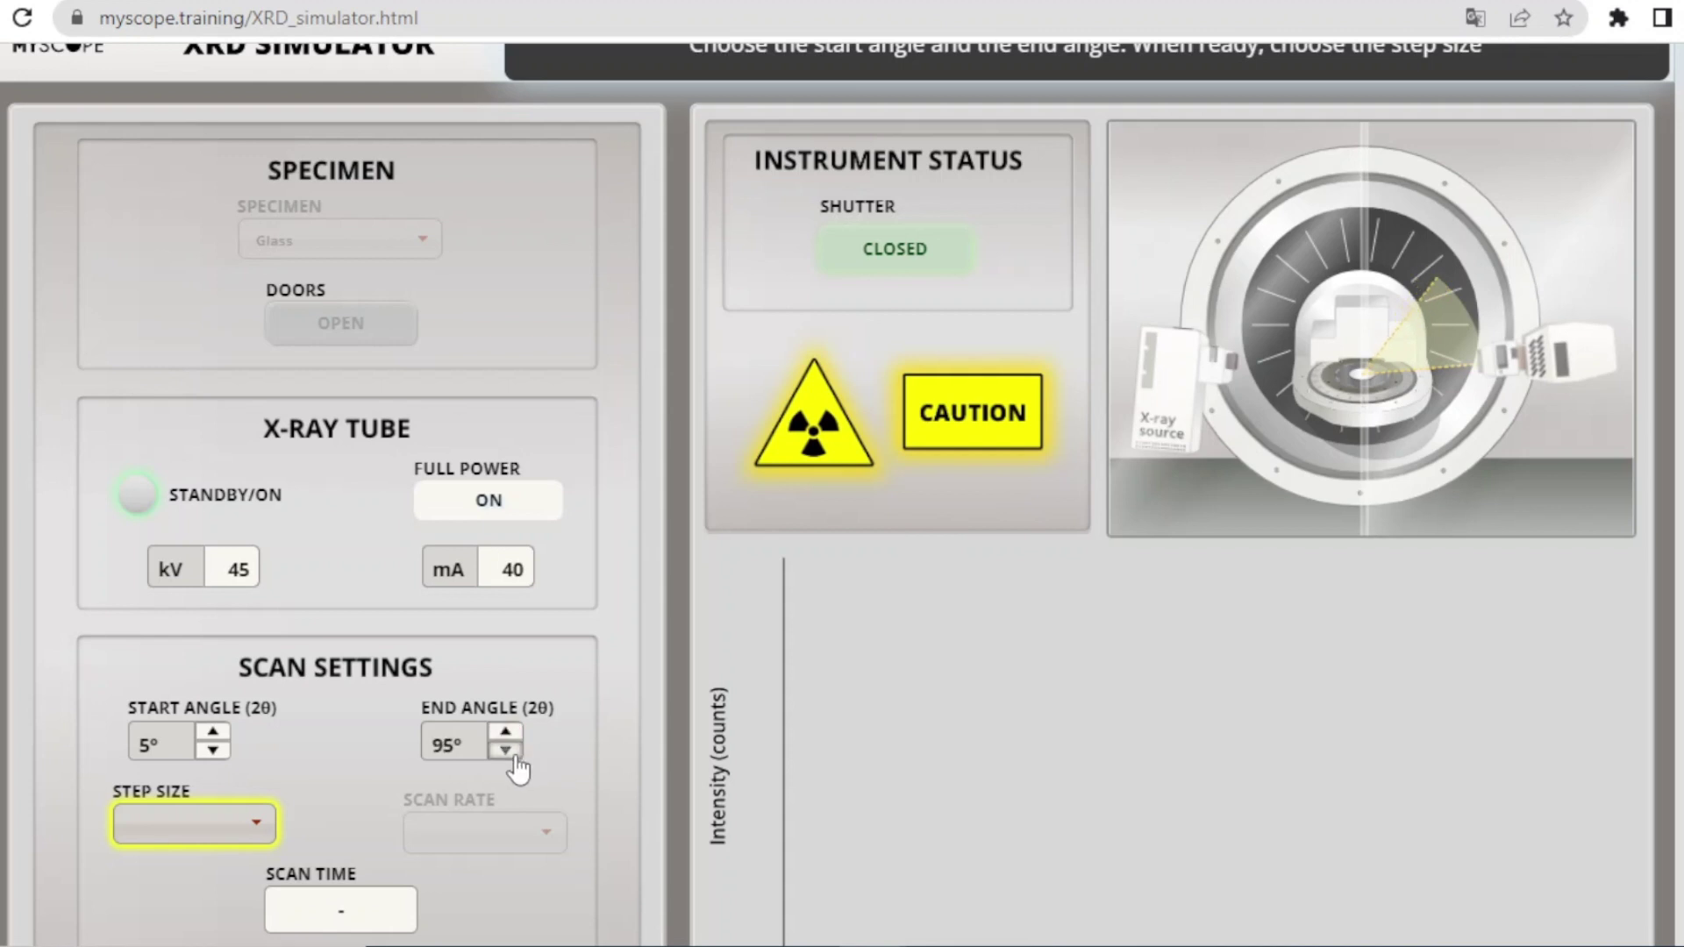
pyautogui.click(505, 751)
pyautogui.click(505, 751)
# - Set the glass scan's step size to 0.01° and its scan rate to 0.08 deg/sec
pyautogui.scroll(-2, 132, 614)
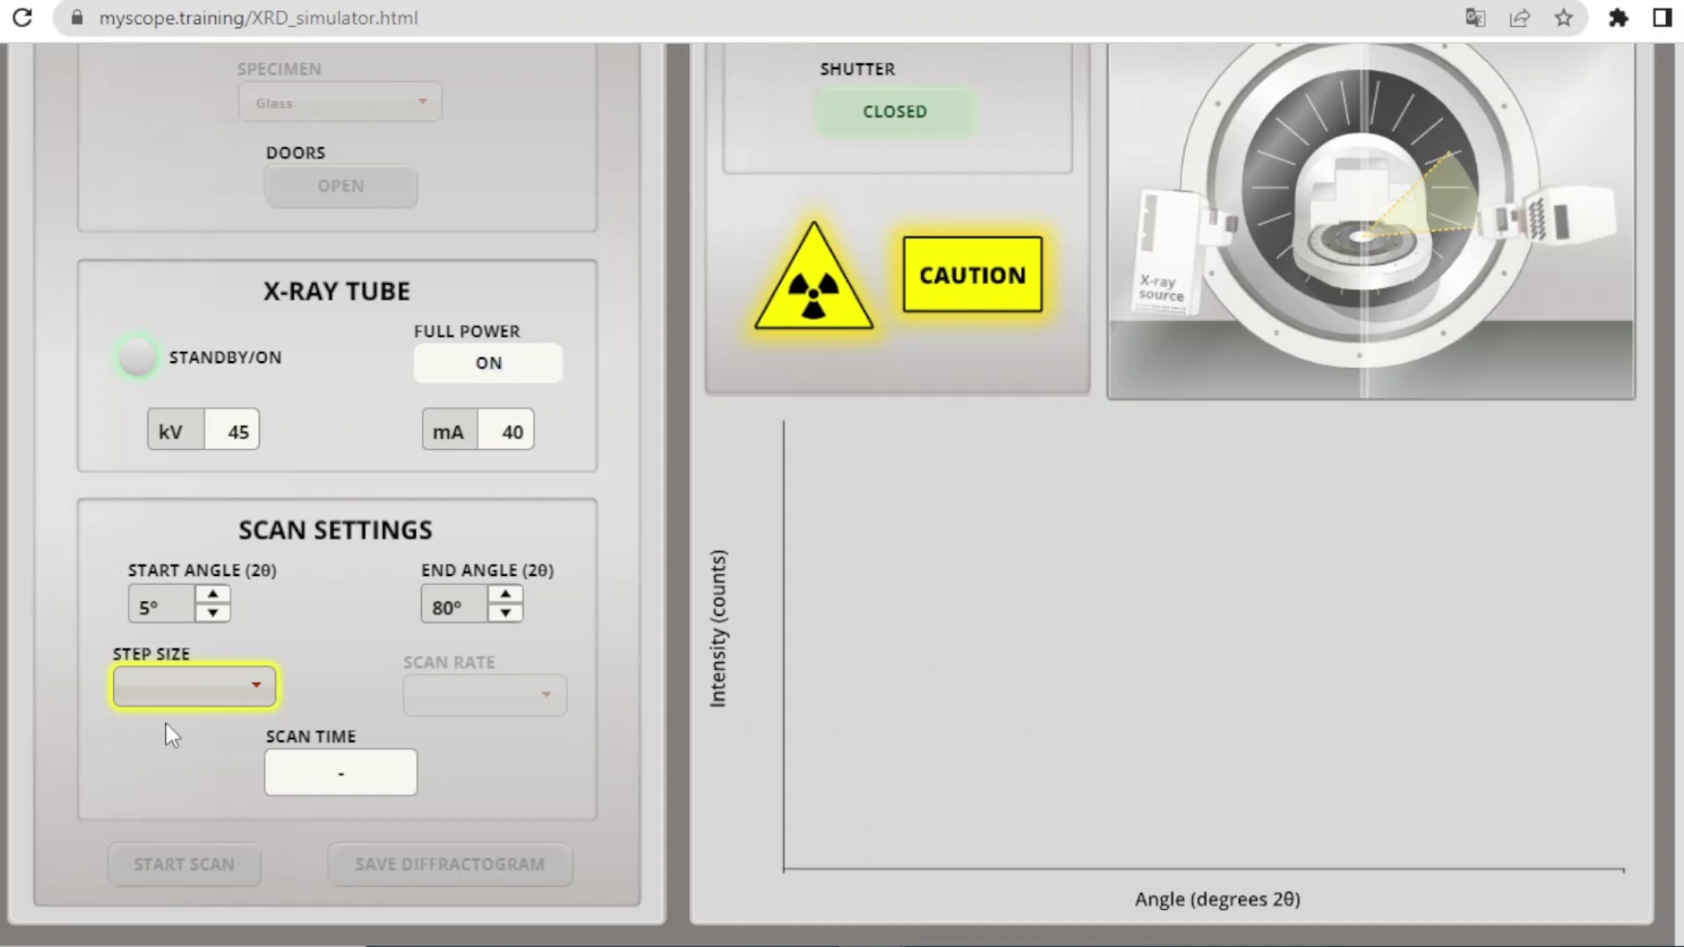
pyautogui.click(260, 699)
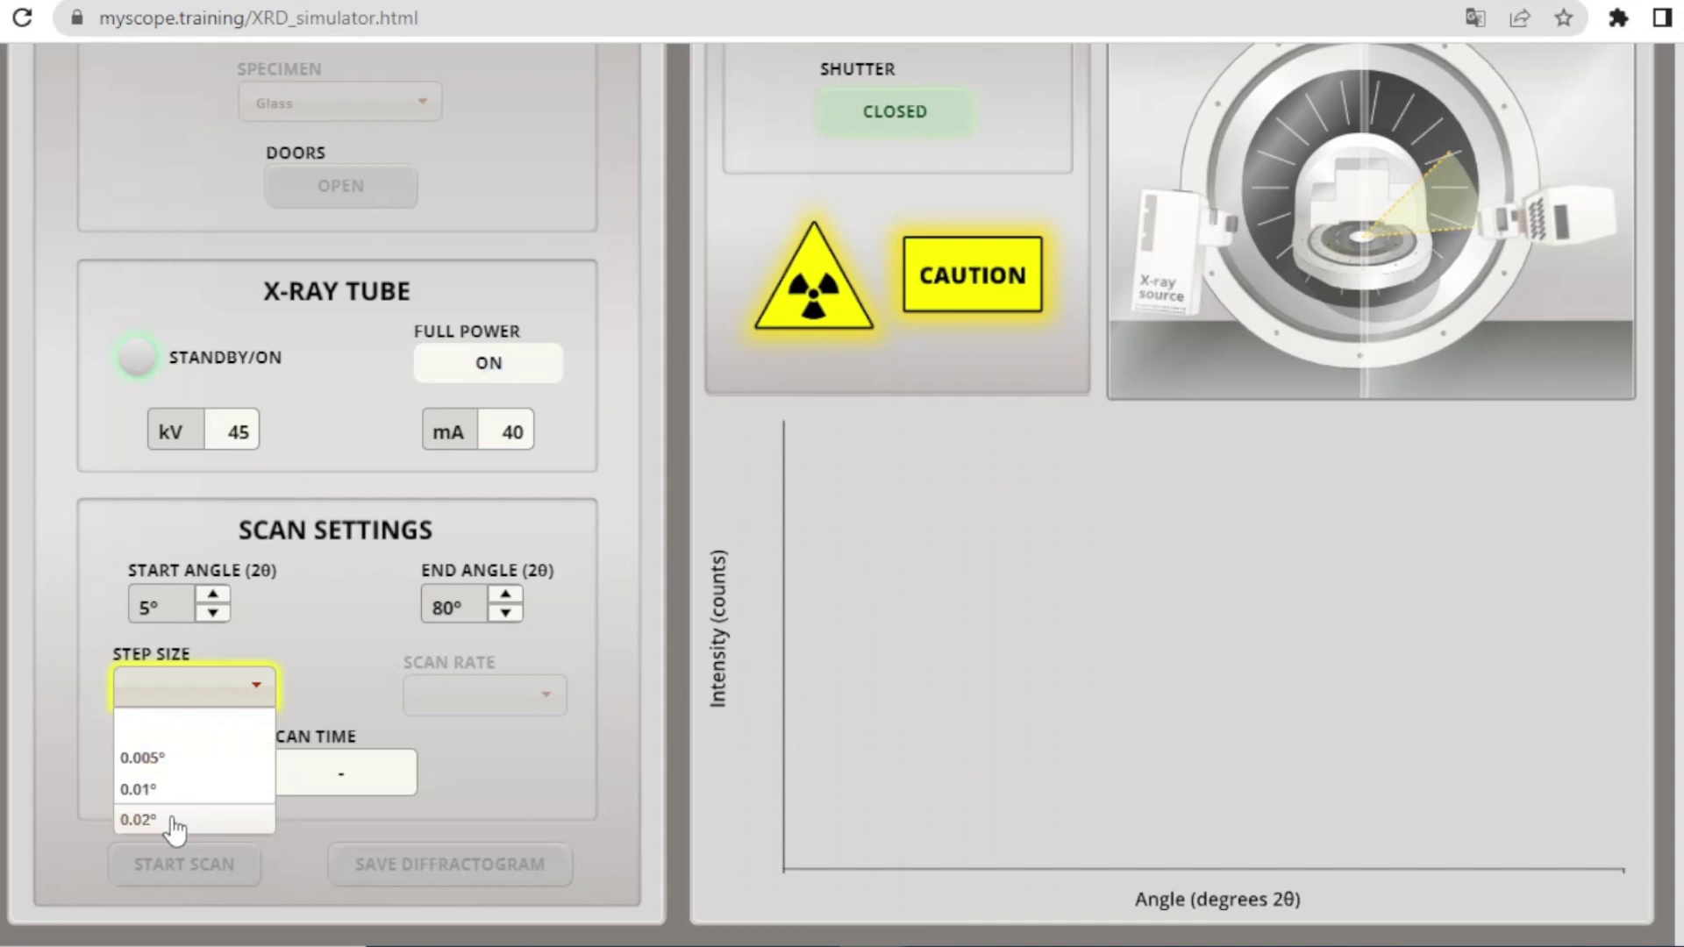
pyautogui.click(140, 788)
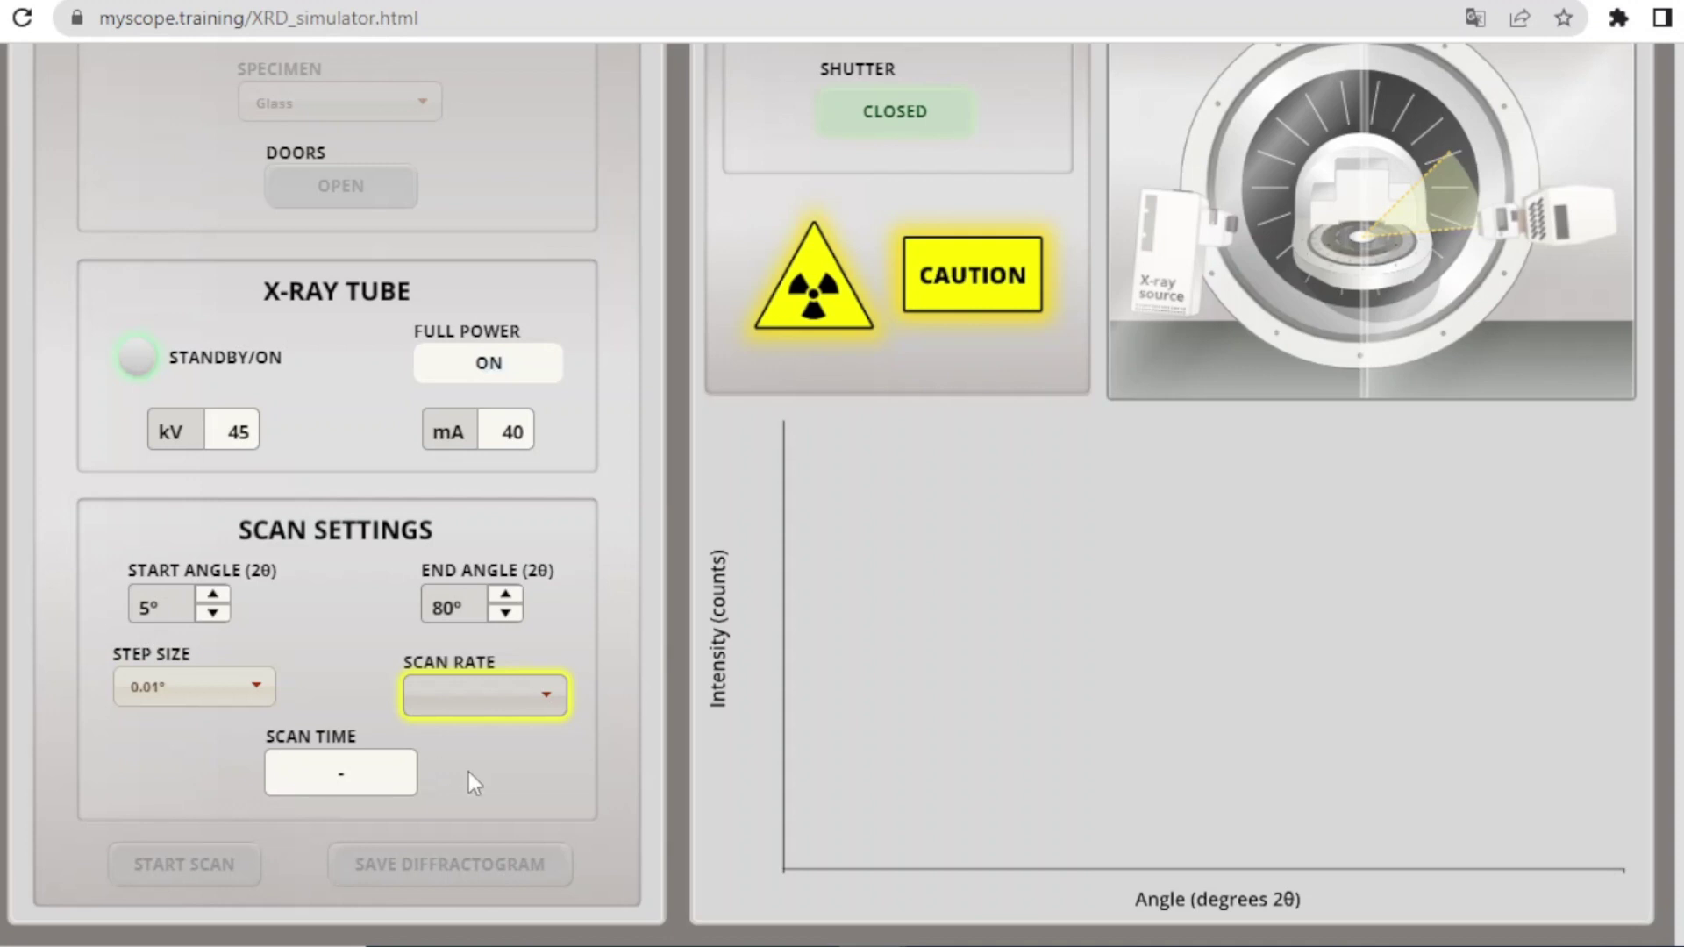
pyautogui.click(551, 696)
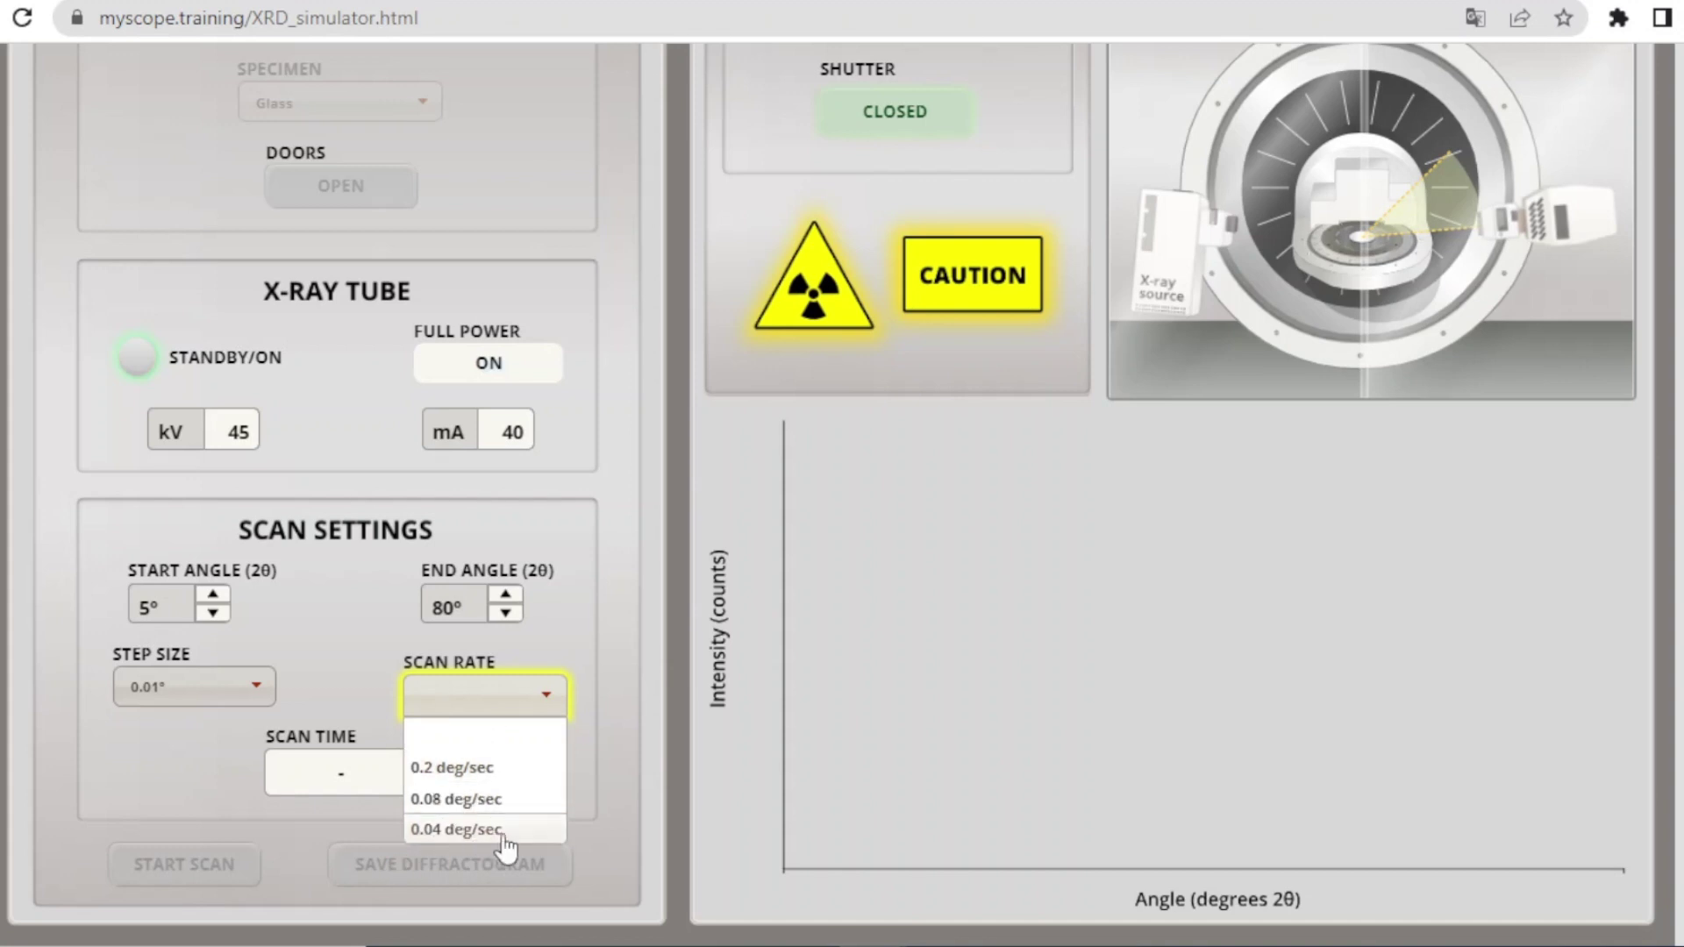
pyautogui.click(491, 799)
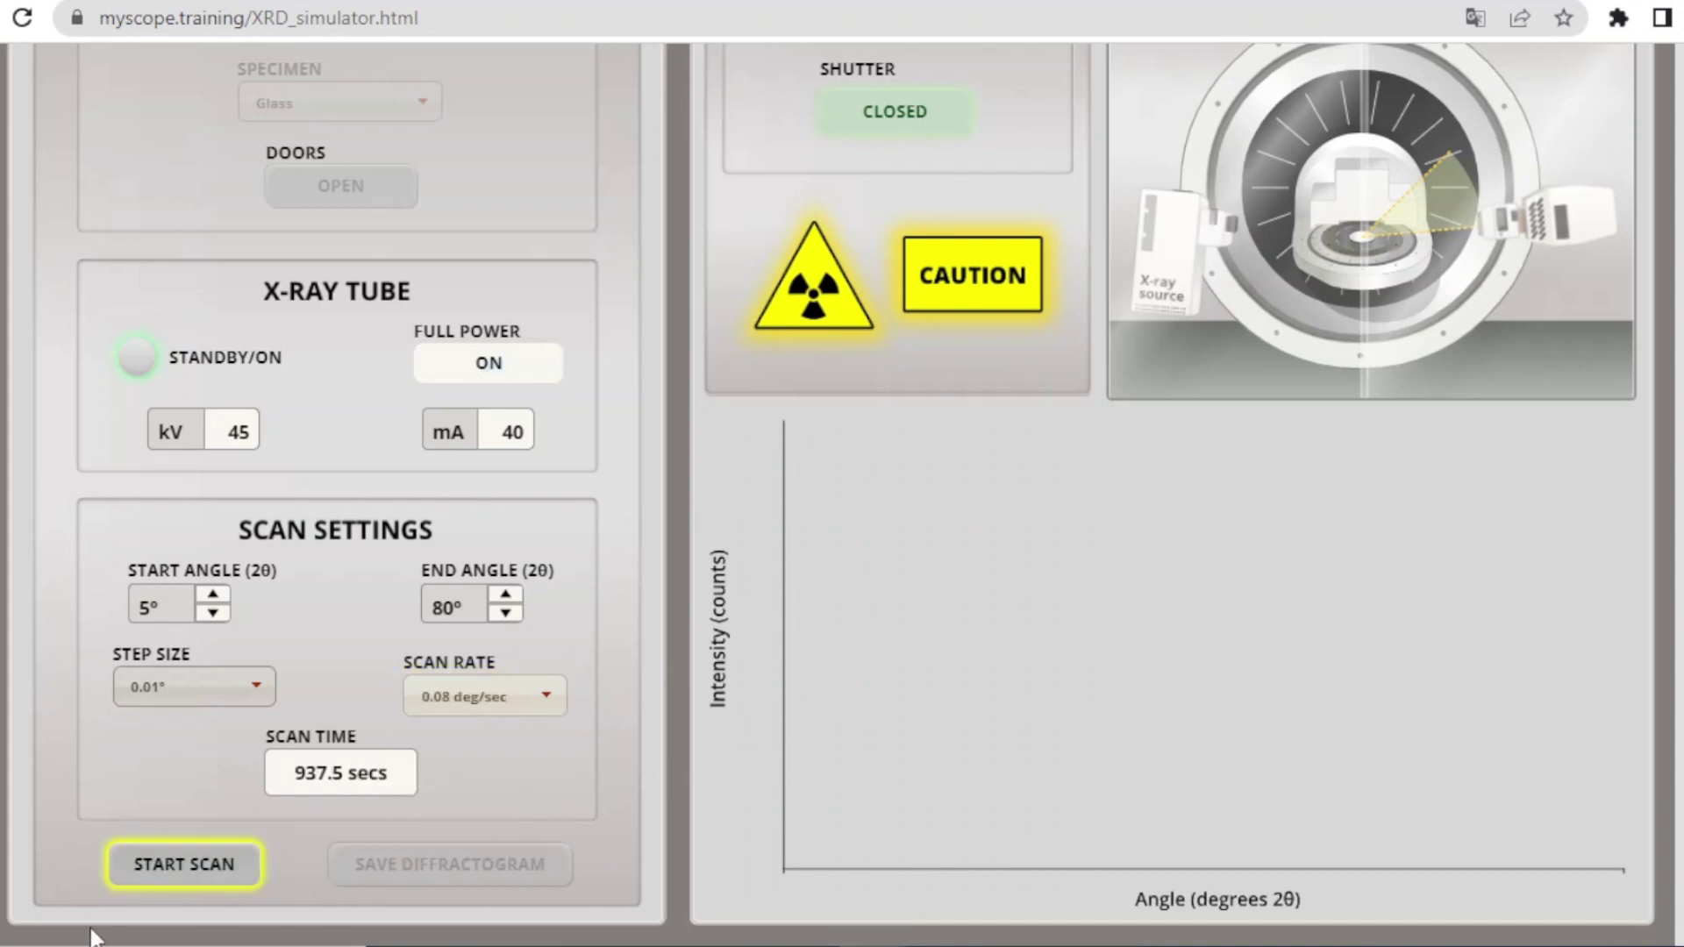
# - Try scan rates of 0.2 and 0.04 deg/sec to compare scan times, and return the rate to 0.08 deg/sec
pyautogui.click(557, 698)
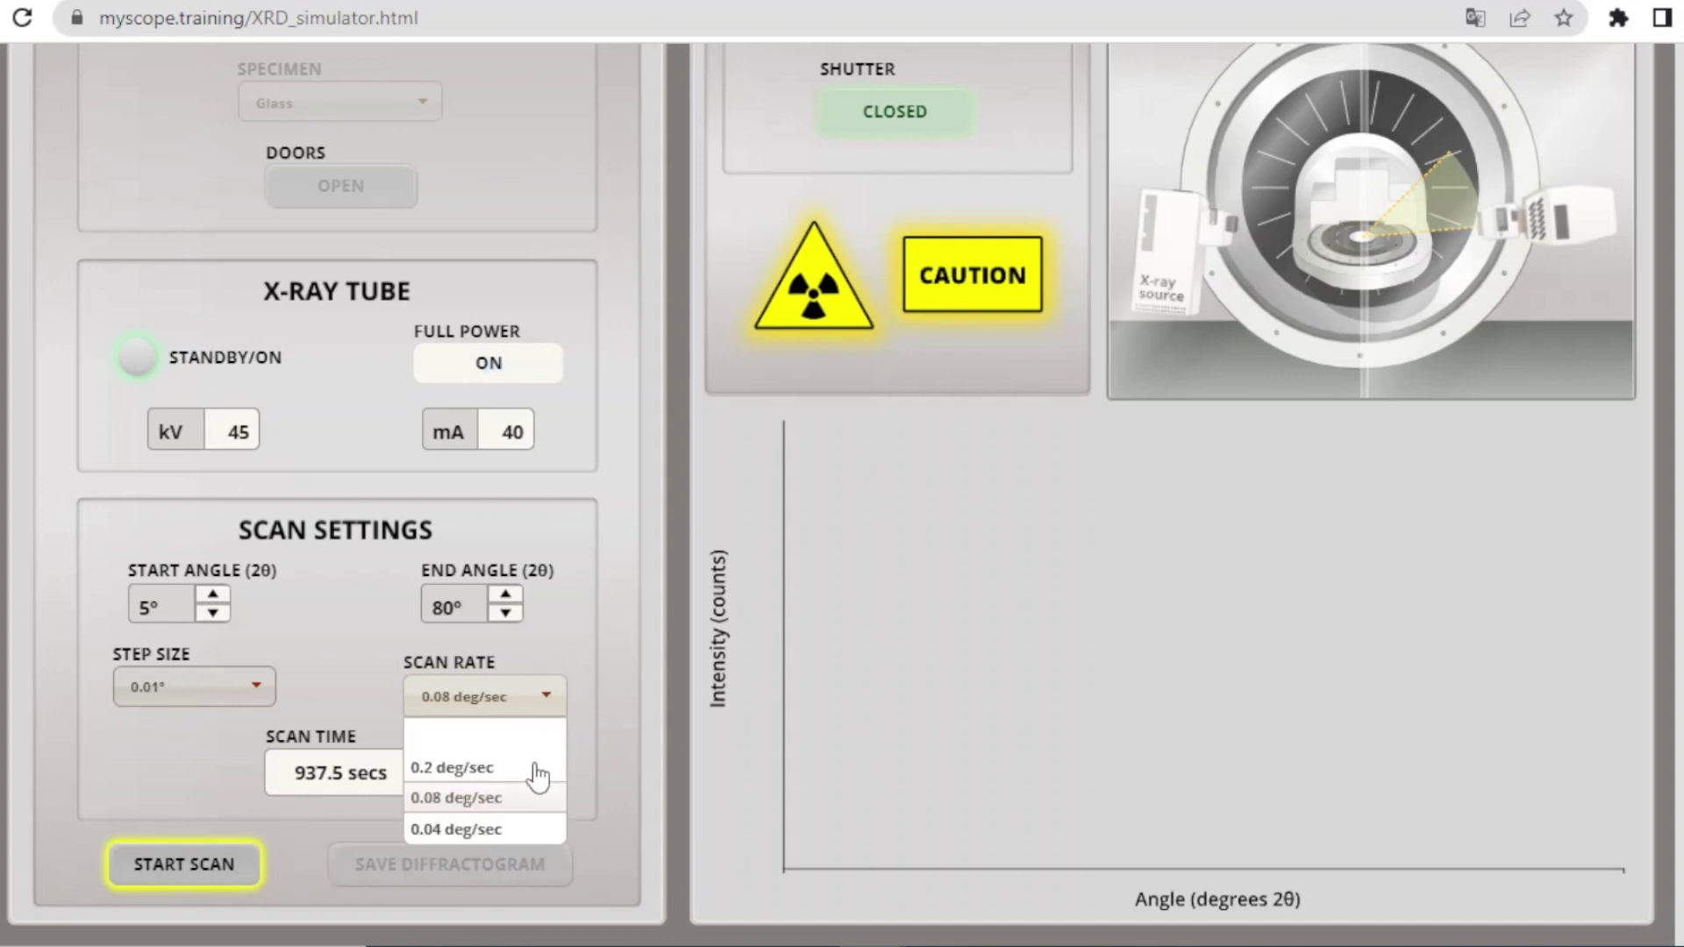
pyautogui.click(515, 768)
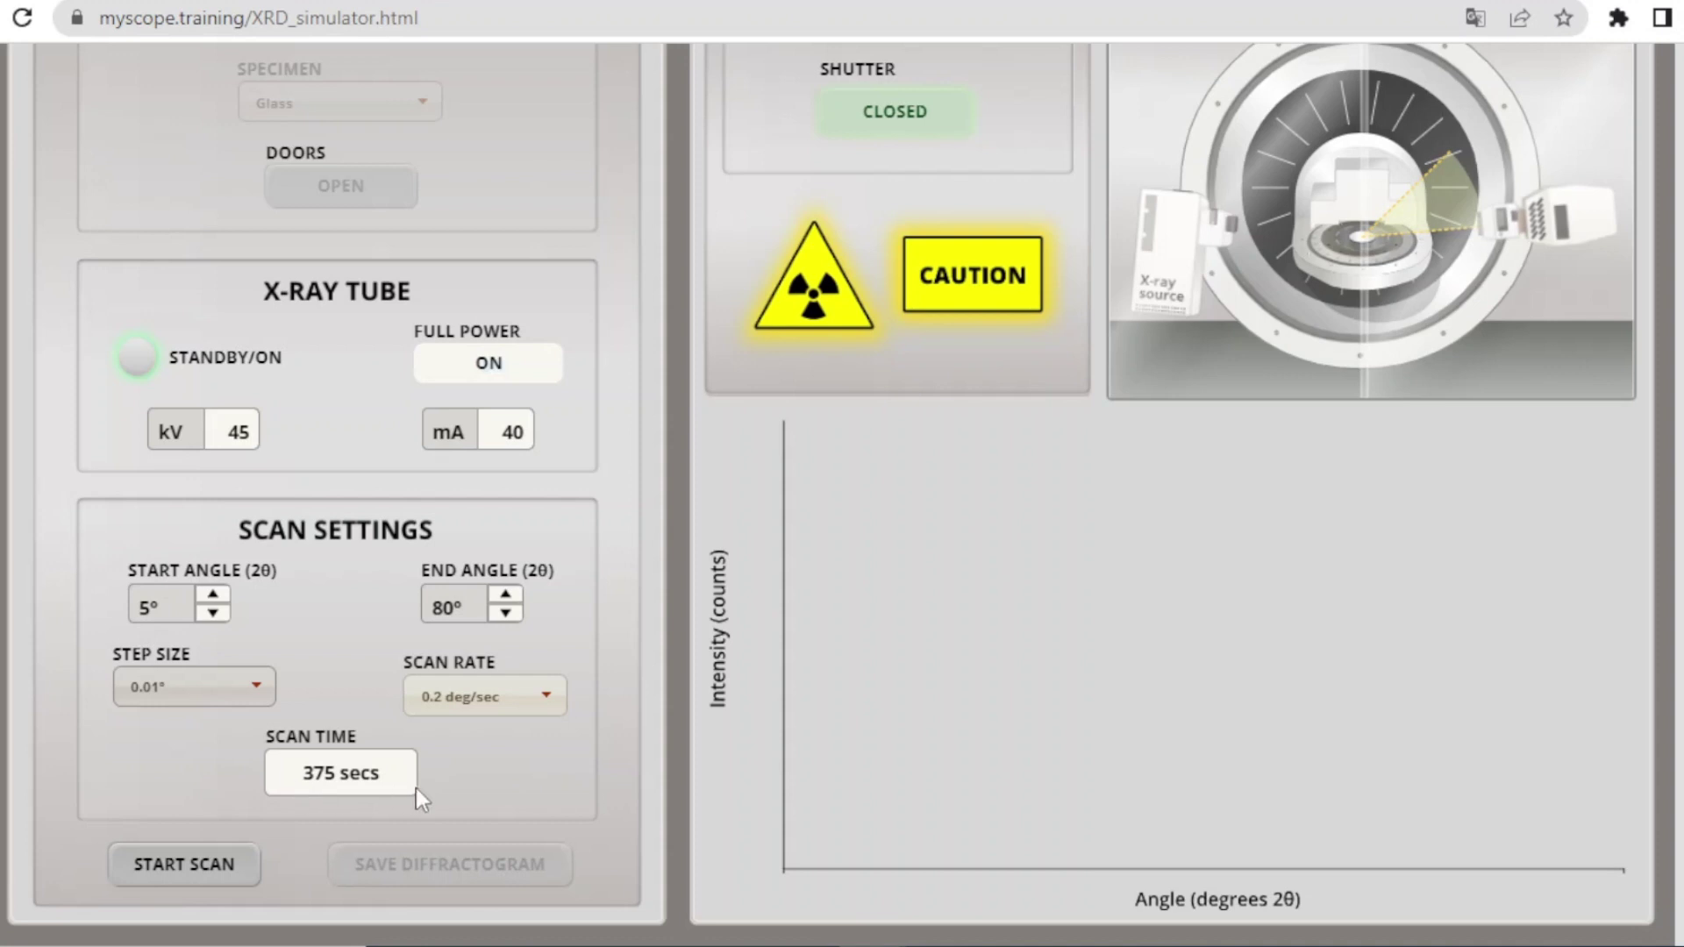
pyautogui.click(544, 694)
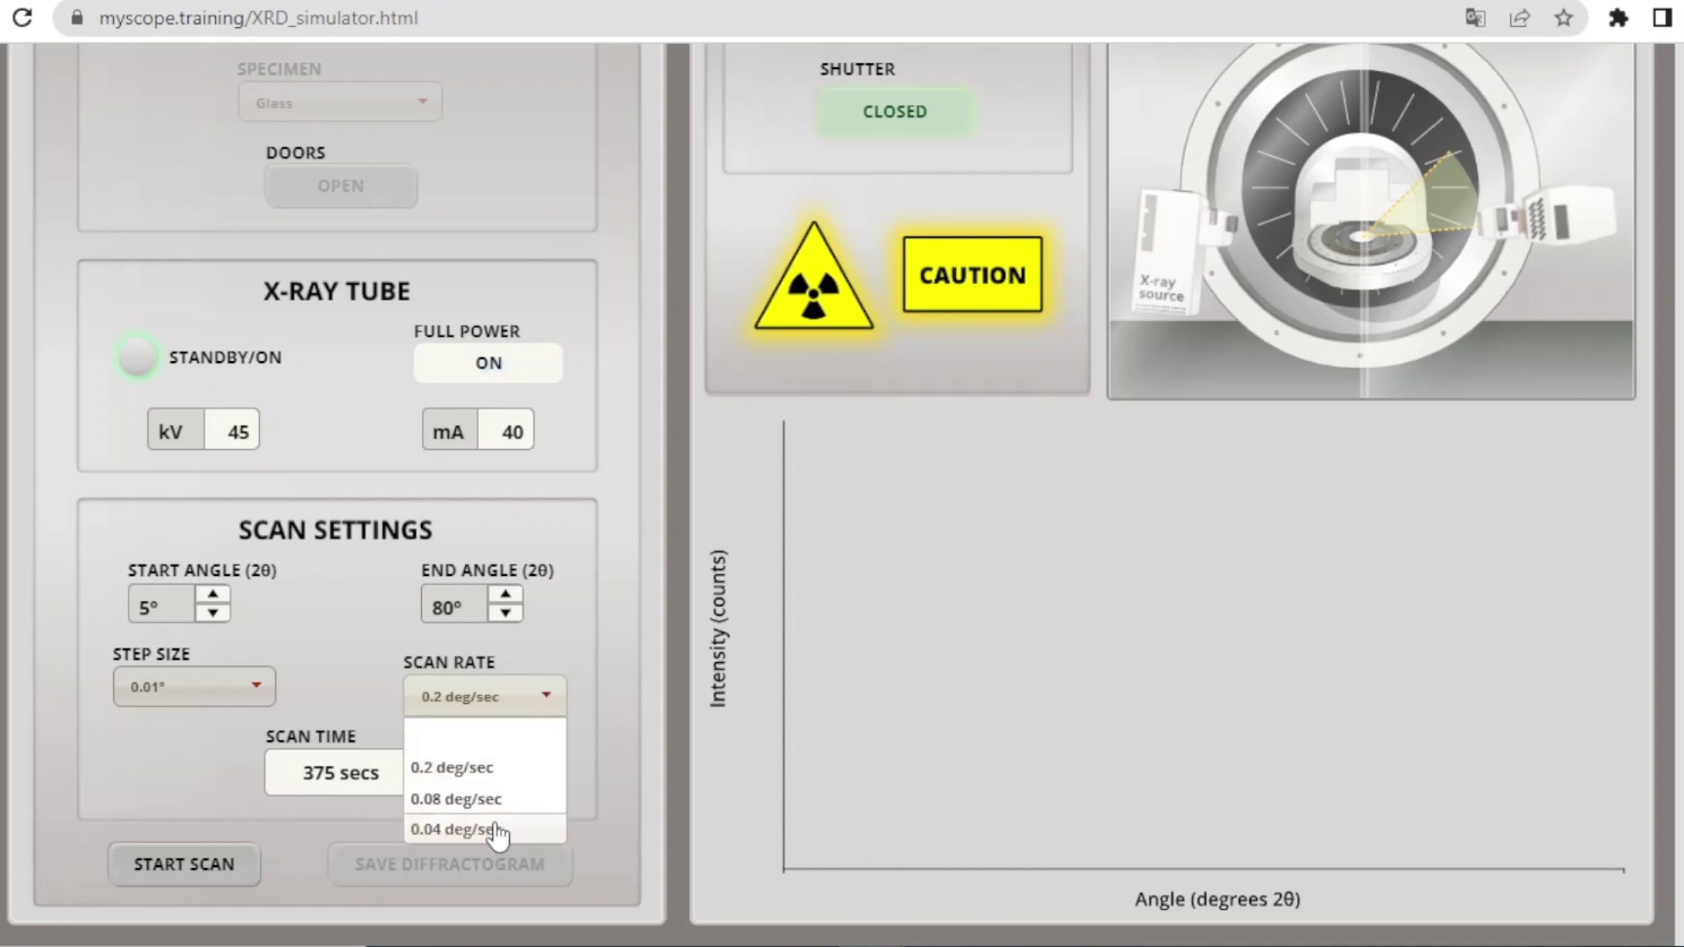
pyautogui.click(495, 827)
pyautogui.click(546, 700)
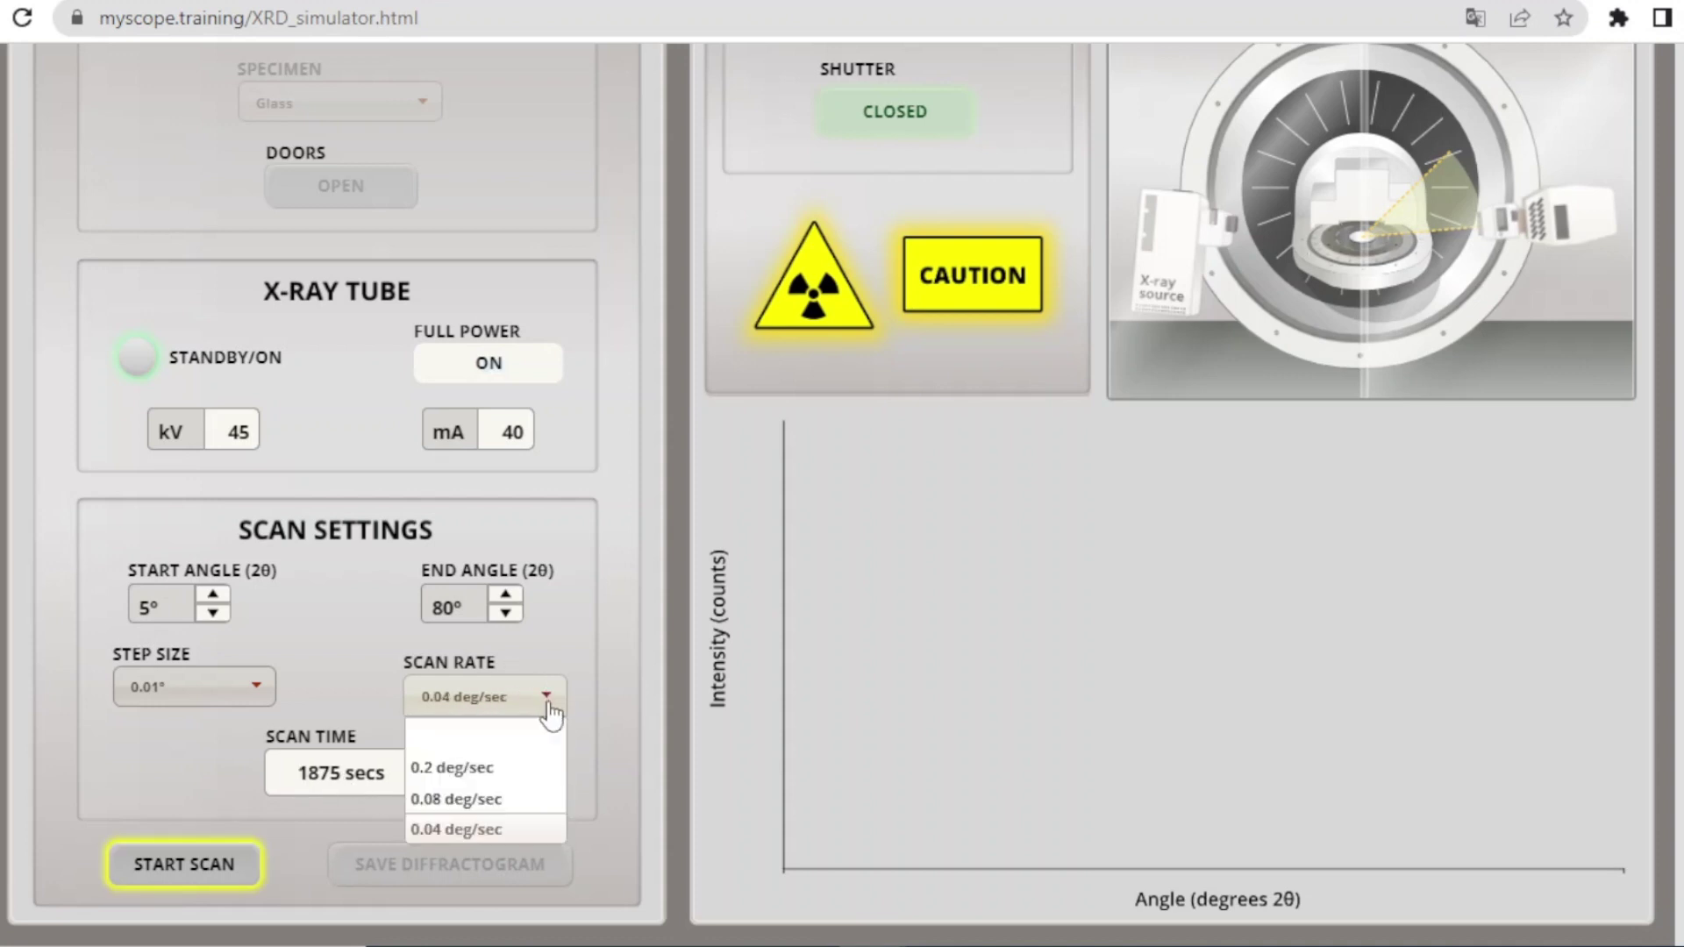
pyautogui.click(461, 800)
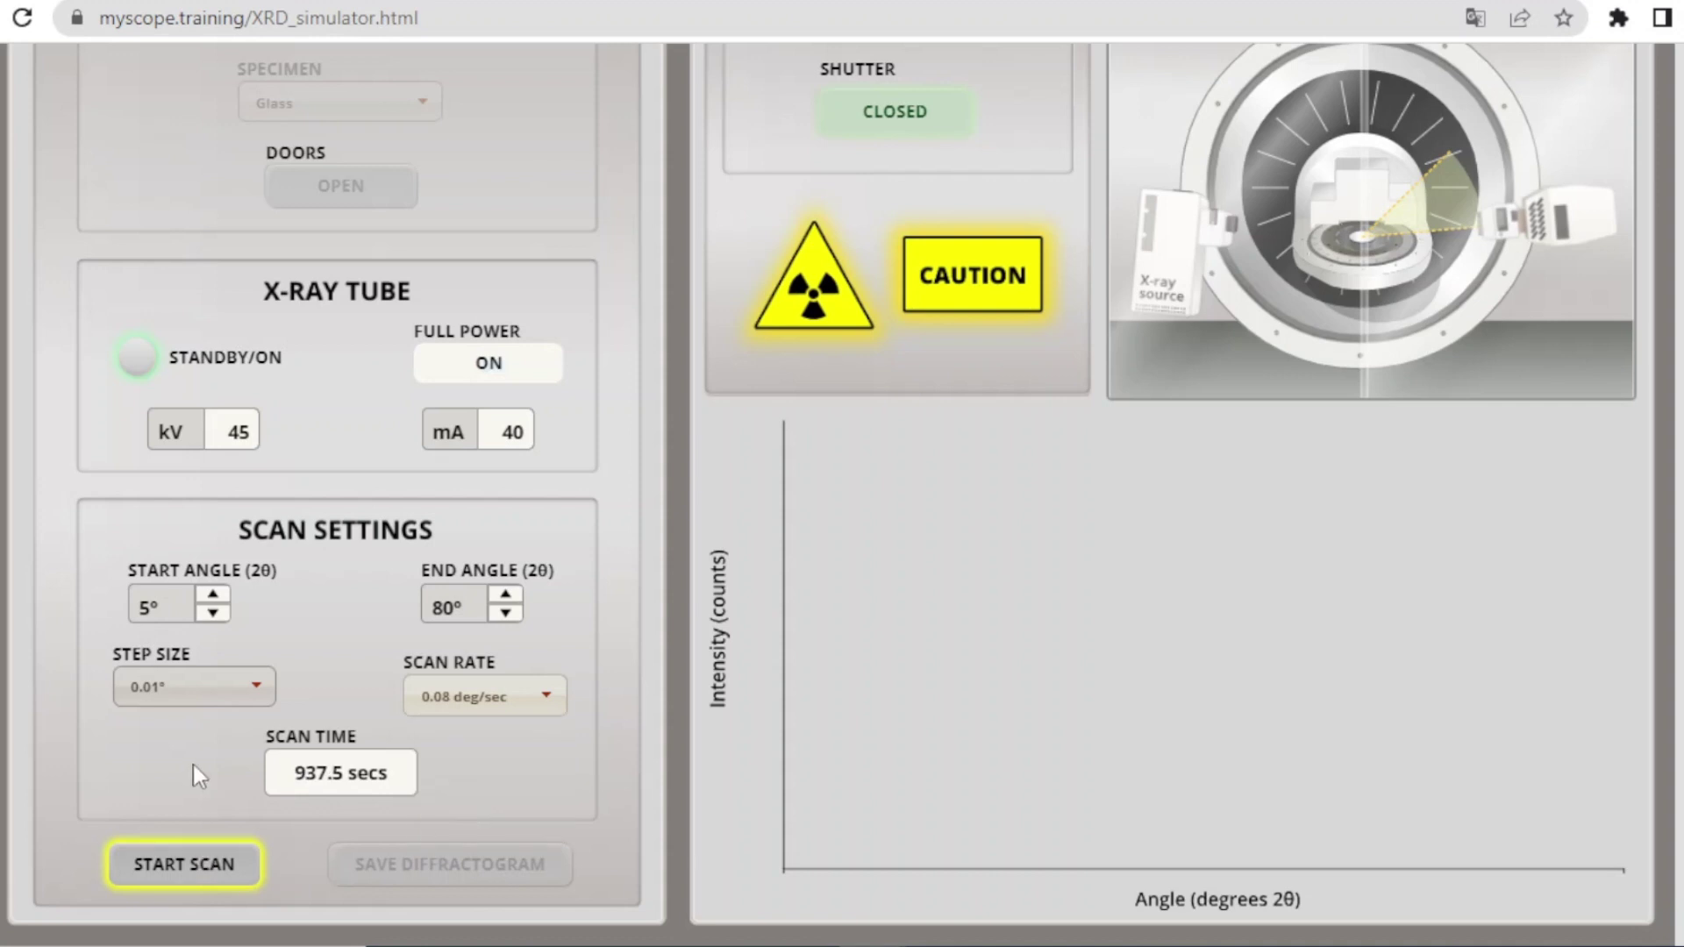
# - Start the scan of the glass specimen, keeping the instrument and the graph in view
pyautogui.click(222, 881)
pyautogui.scroll(2, 837, 605)
pyautogui.scroll(-2, 386, 698)
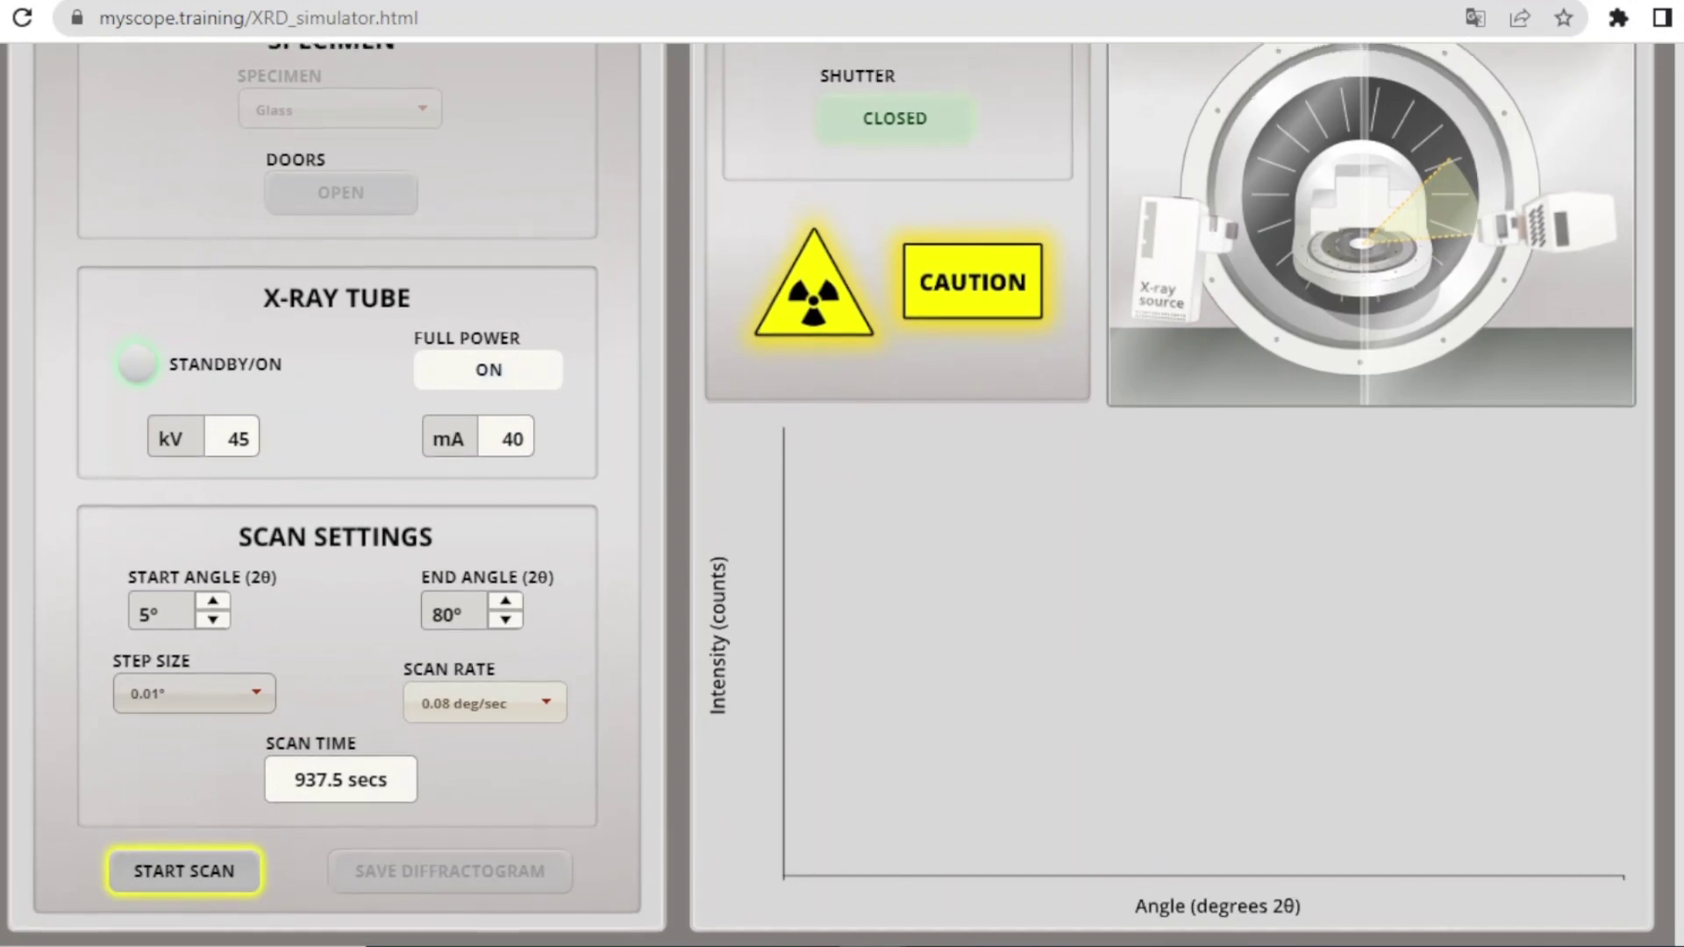
pyautogui.scroll(1, 830, 495)
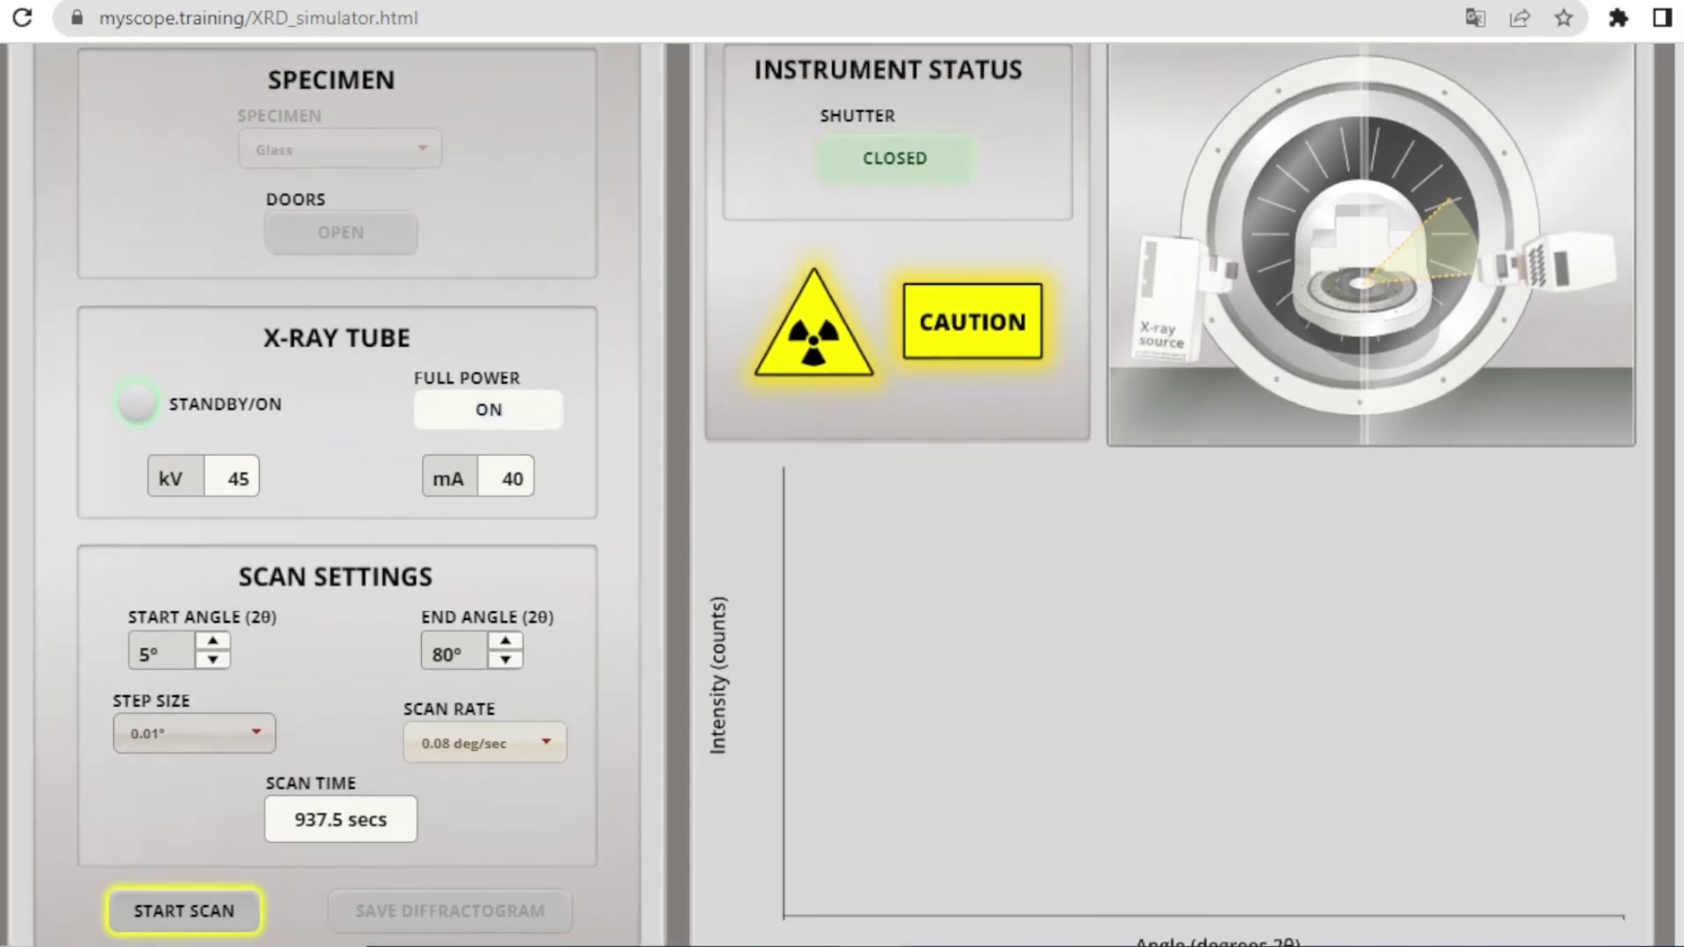
pyautogui.click(230, 923)
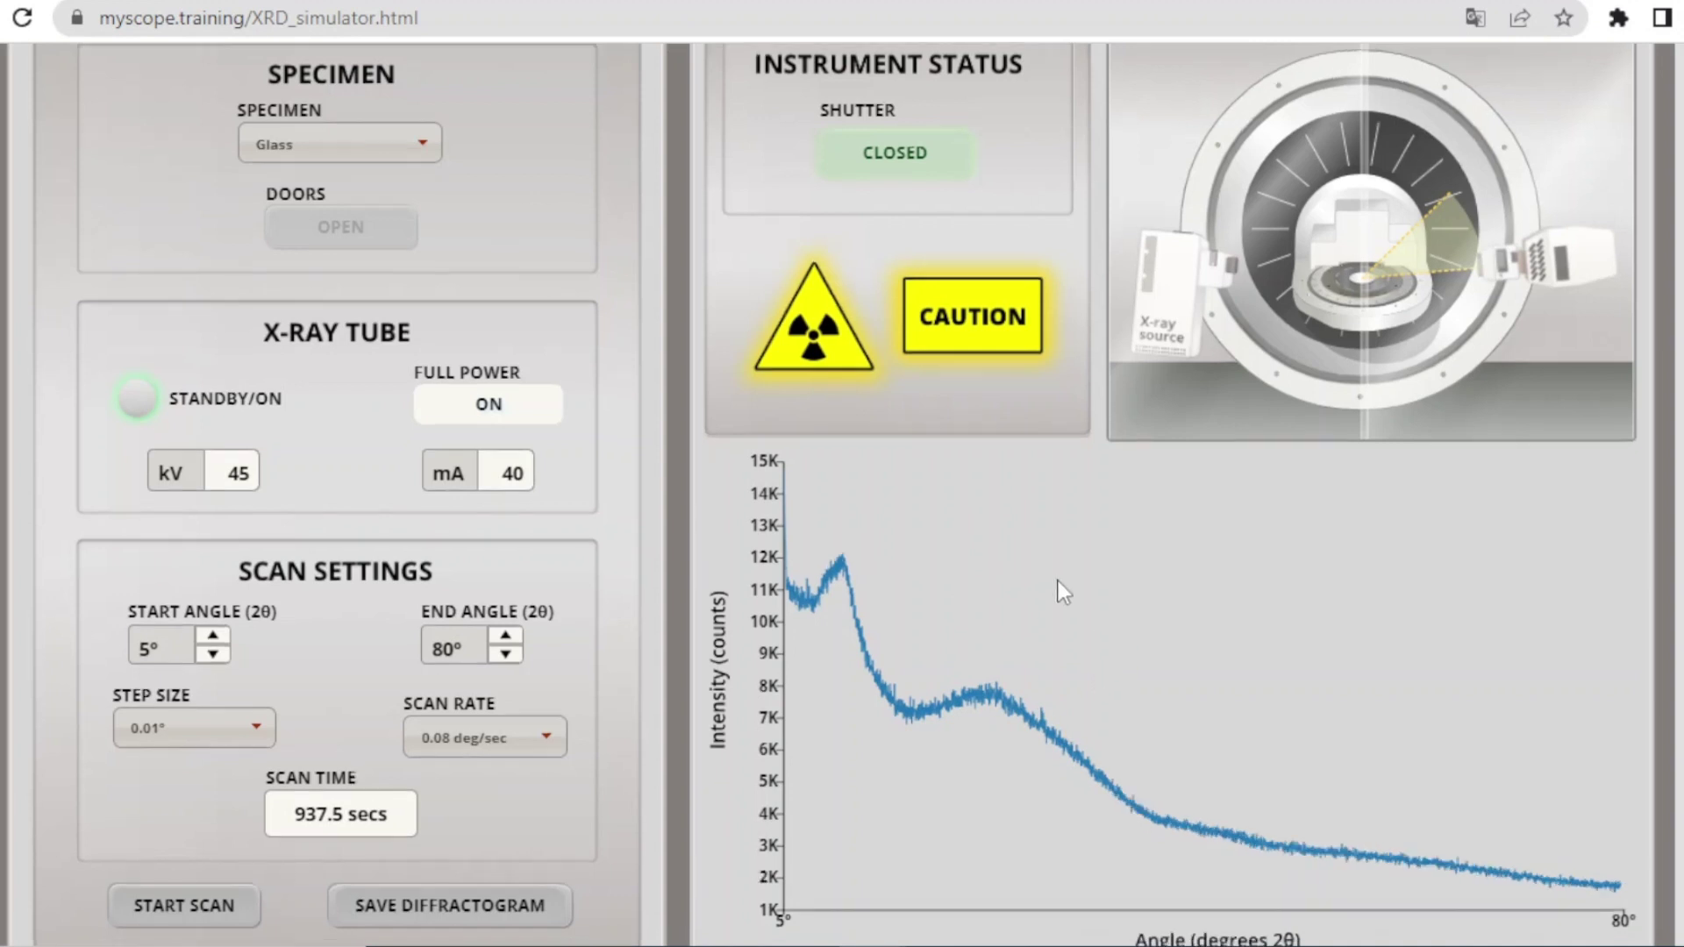
# - Review the full intensity-versus-angle curve of the glass specimen and save its diffractogram
pyautogui.scroll(-1, 1087, 584)
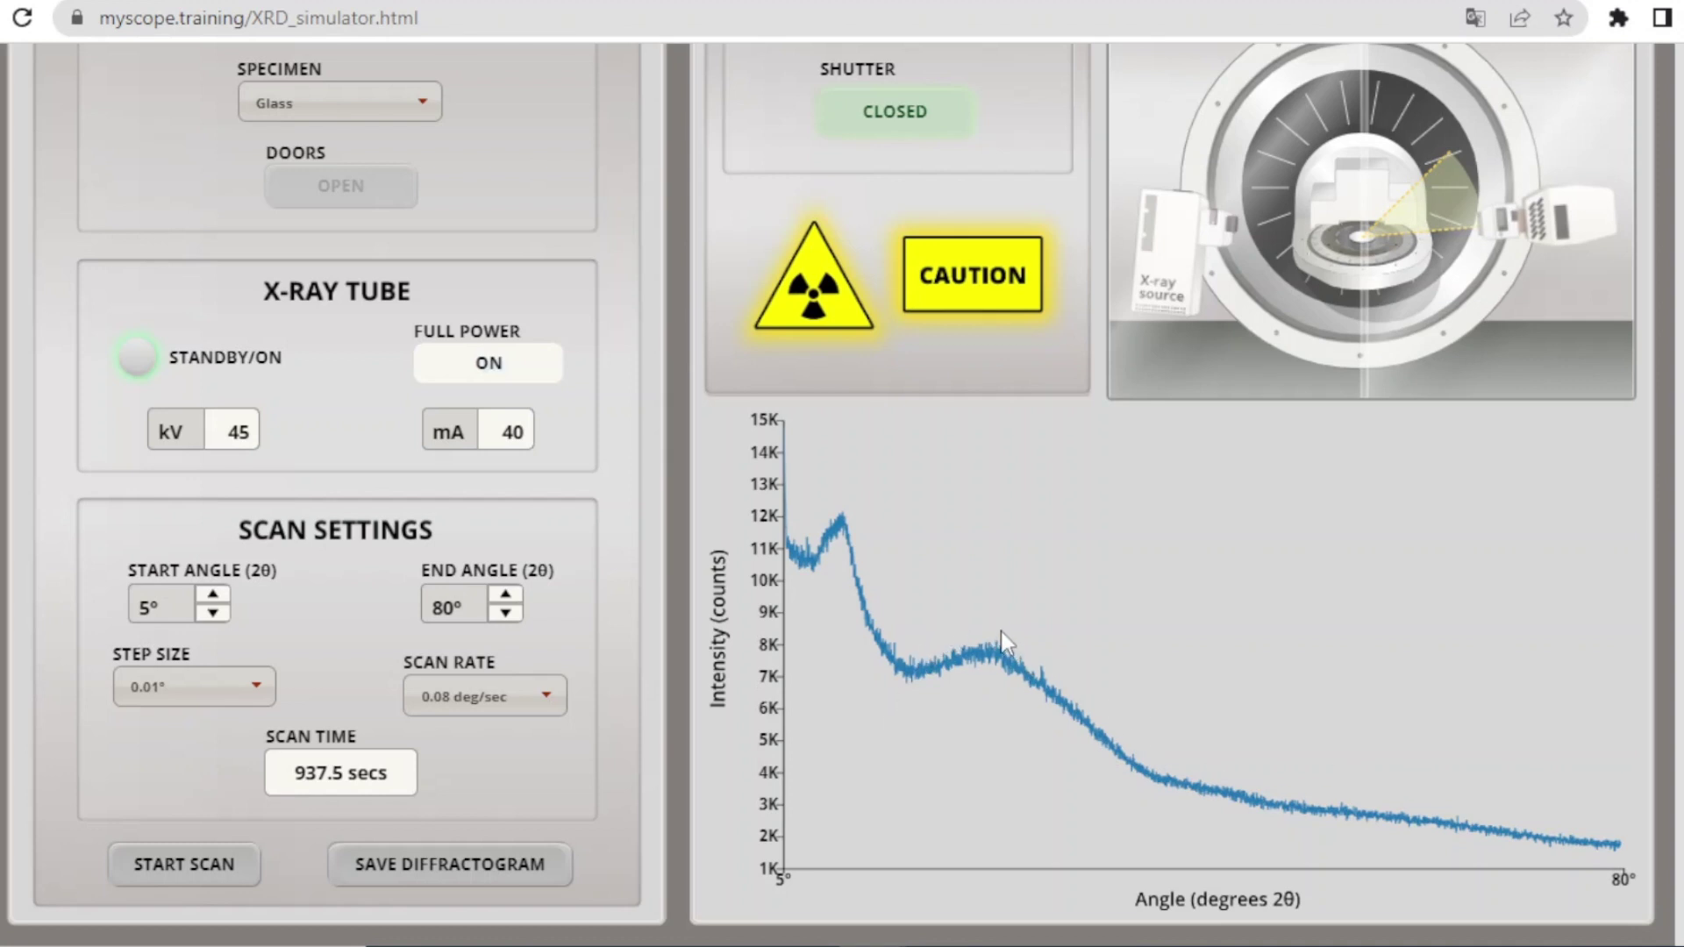
pyautogui.scroll(2, 197, 501)
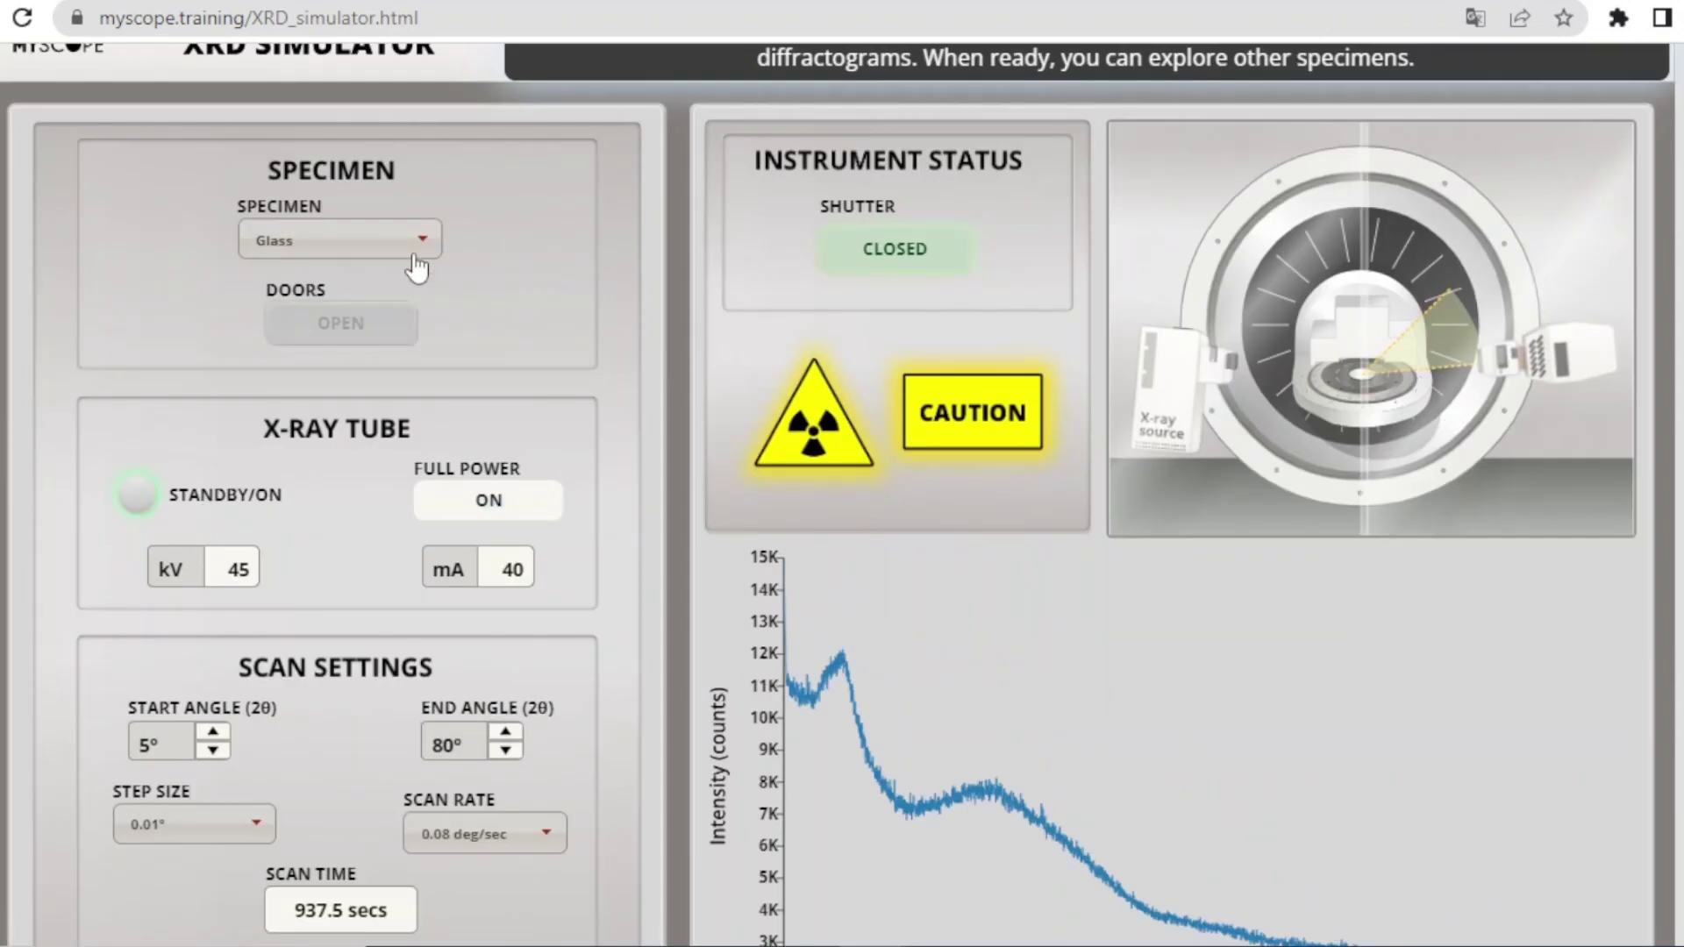
pyautogui.scroll(-2, 39, 309)
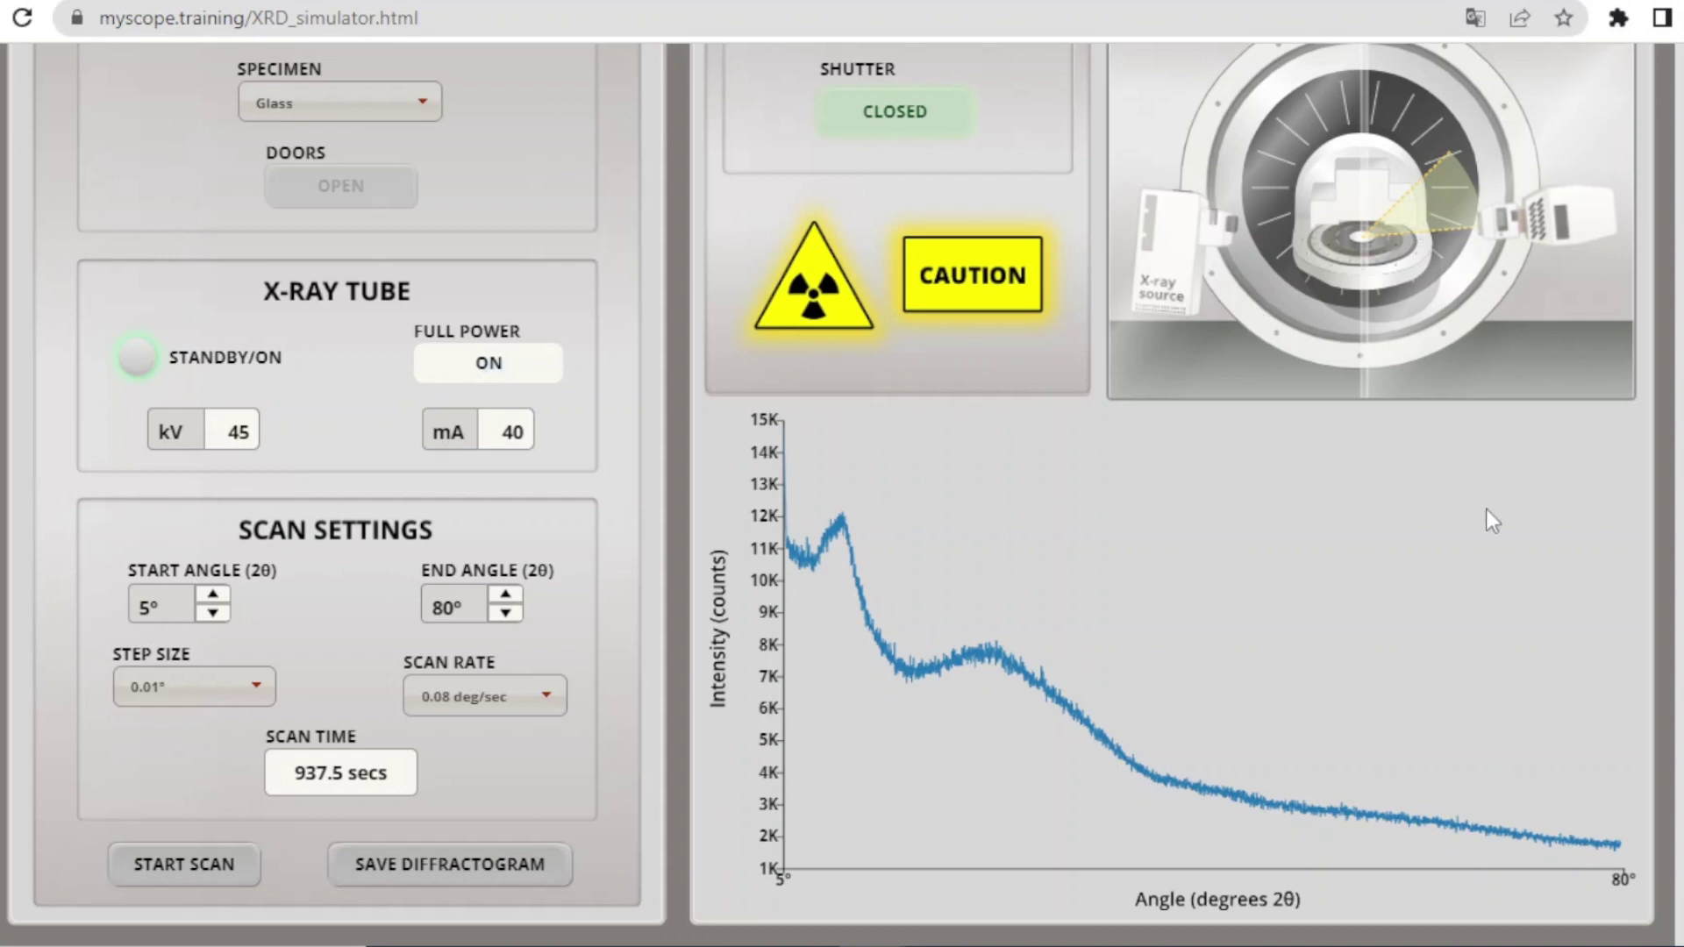
pyautogui.click(542, 866)
pyautogui.click(515, 890)
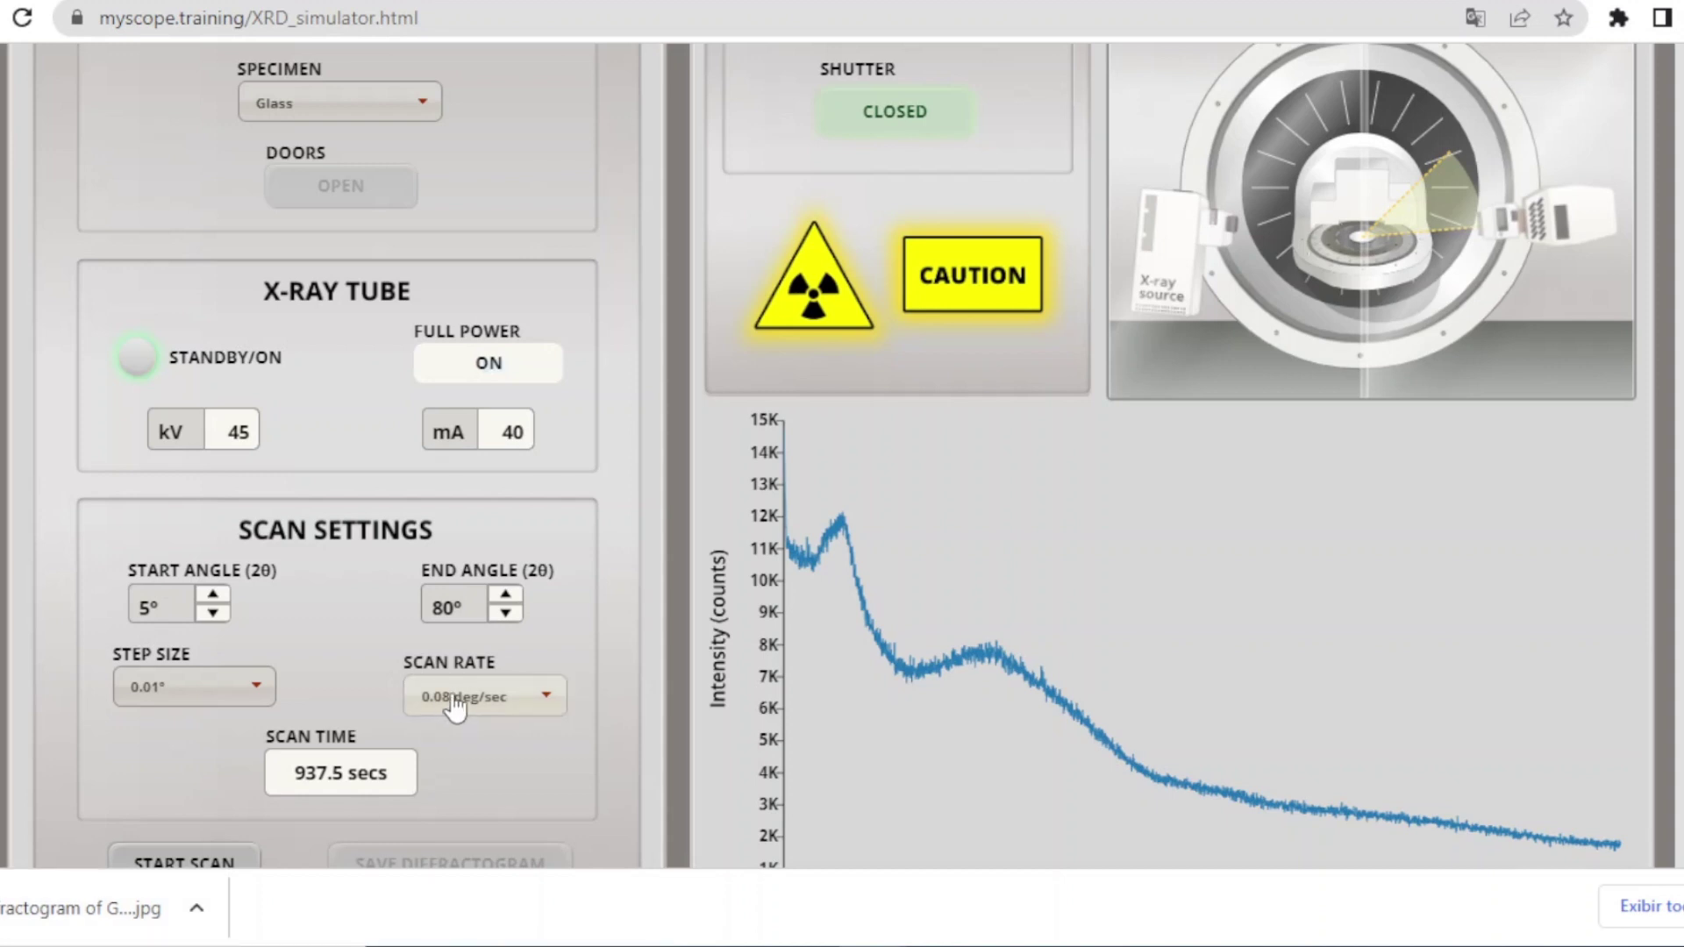
# - Look through the available specimens and choose Salt NaCl as the new specimen
pyautogui.scroll(2, 456, 702)
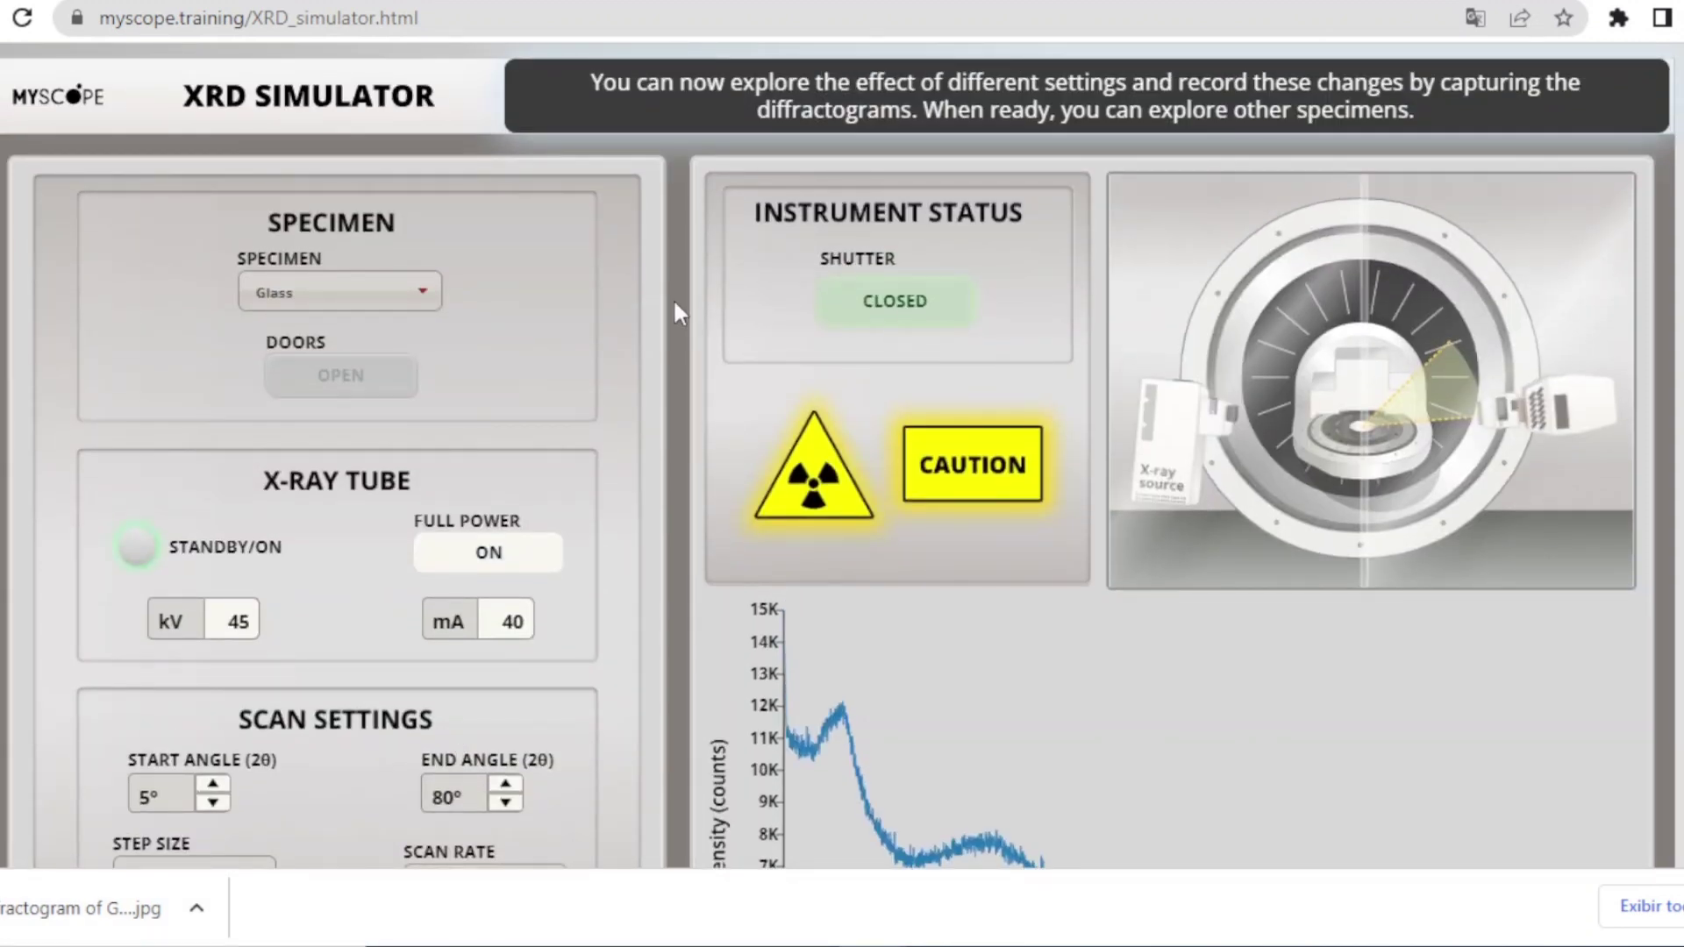
pyautogui.click(426, 298)
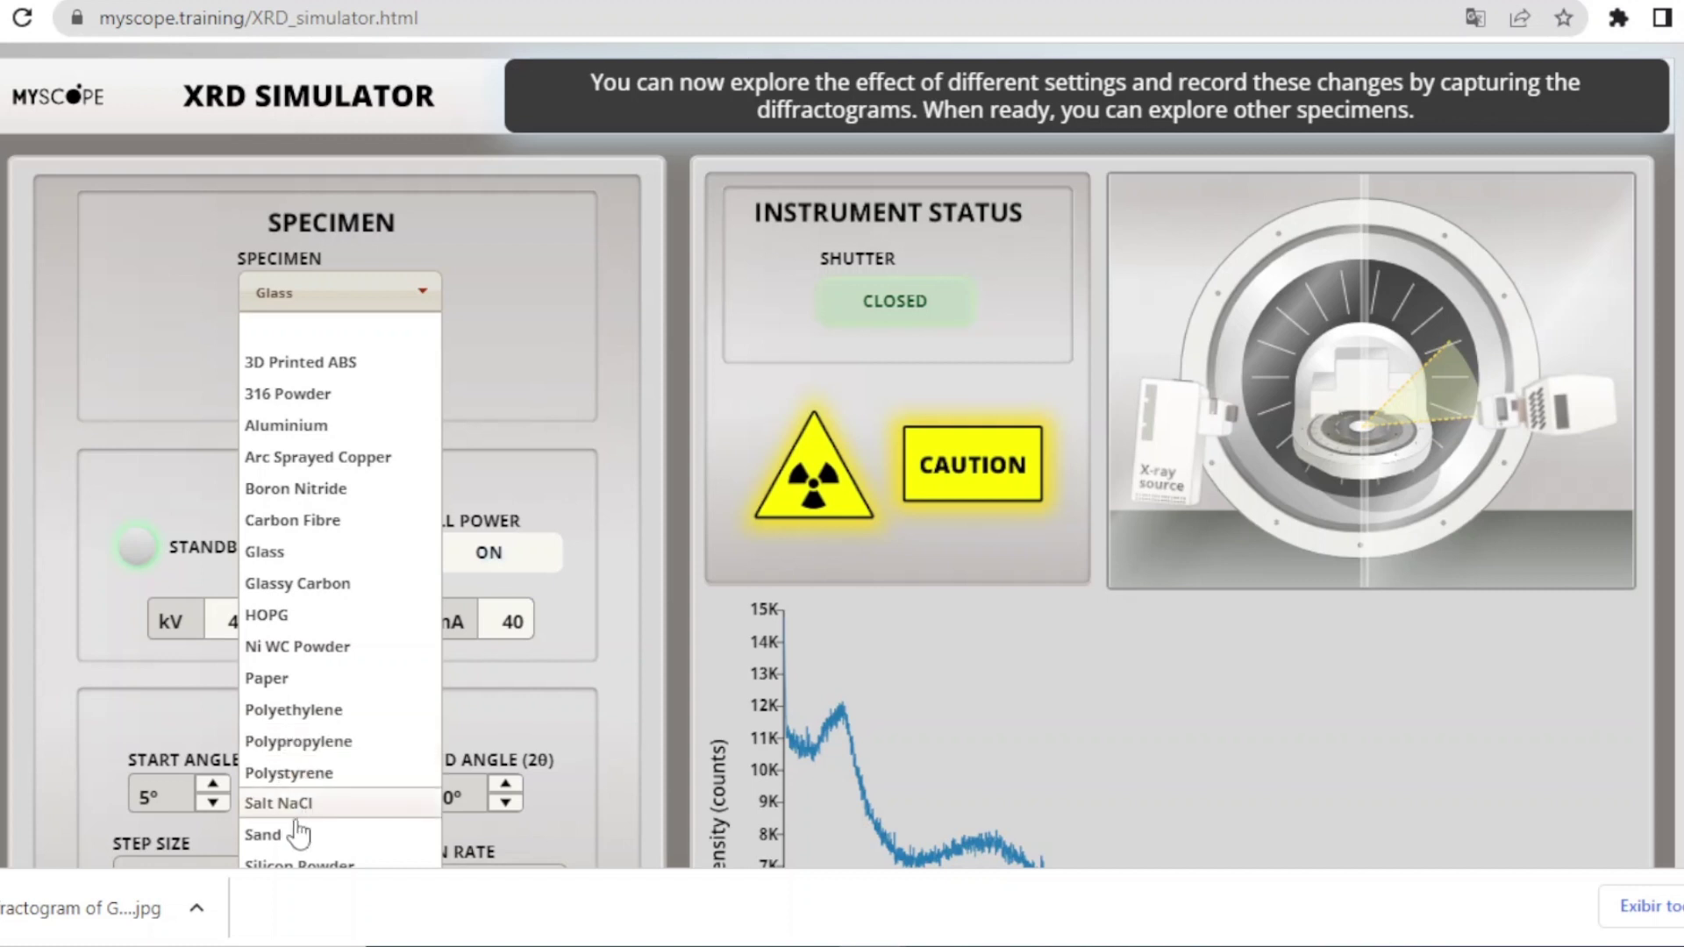
pyautogui.scroll(-2, 282, 789)
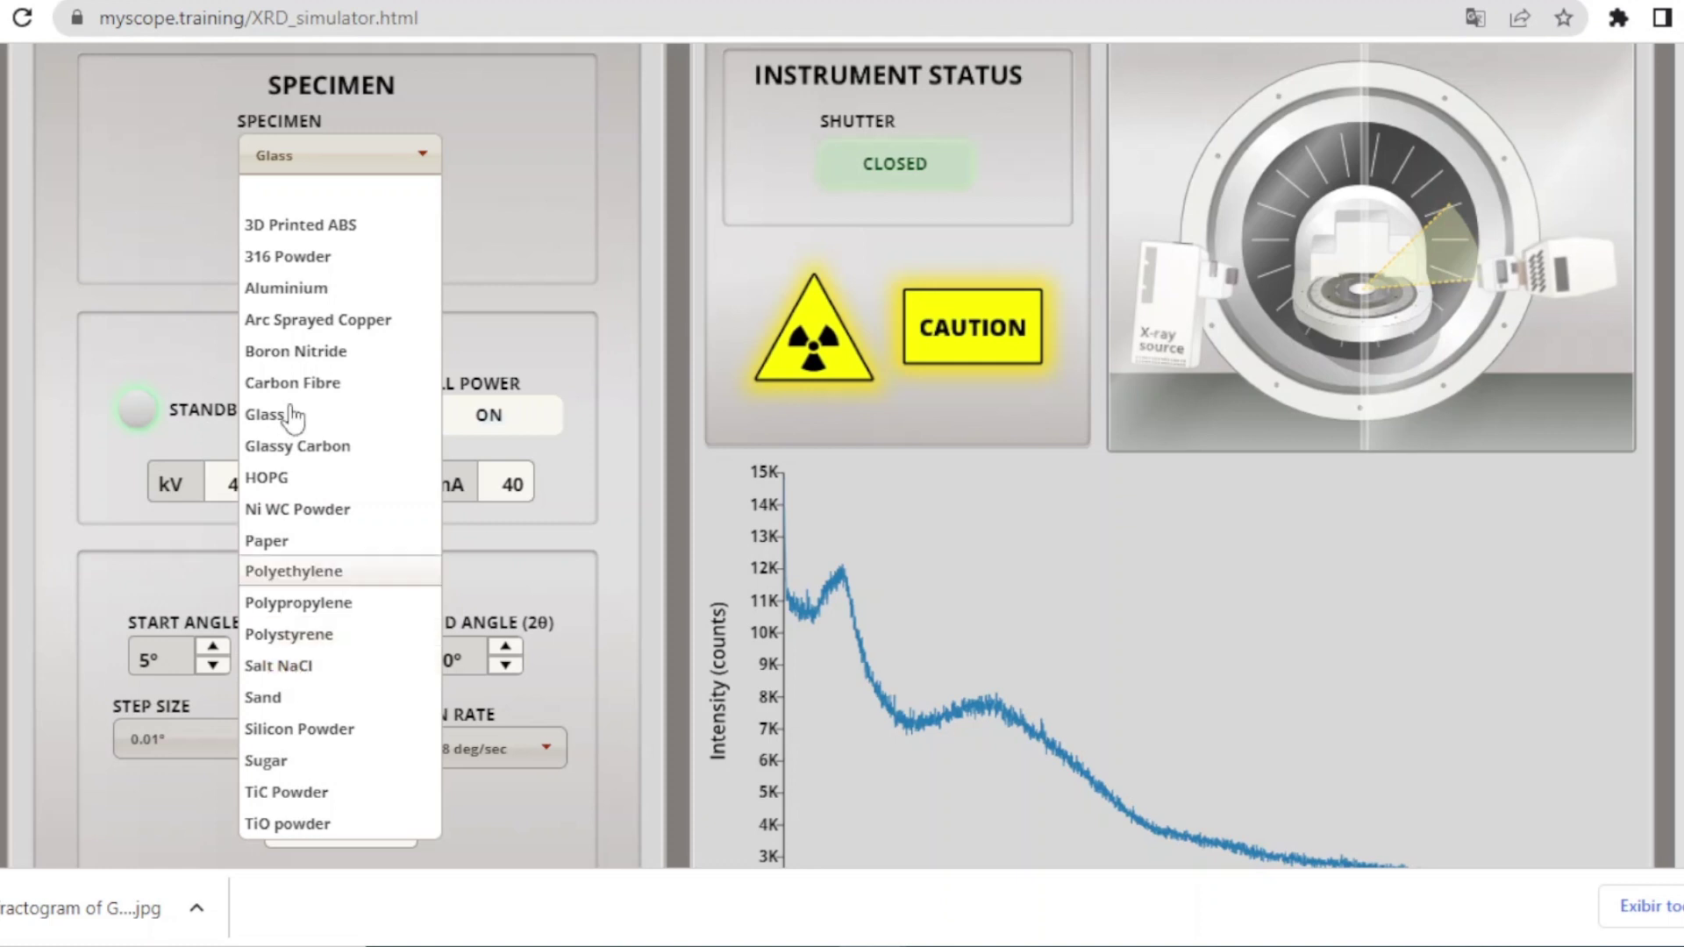
pyautogui.scroll(1, 365, 286)
pyautogui.scroll(-2, 289, 386)
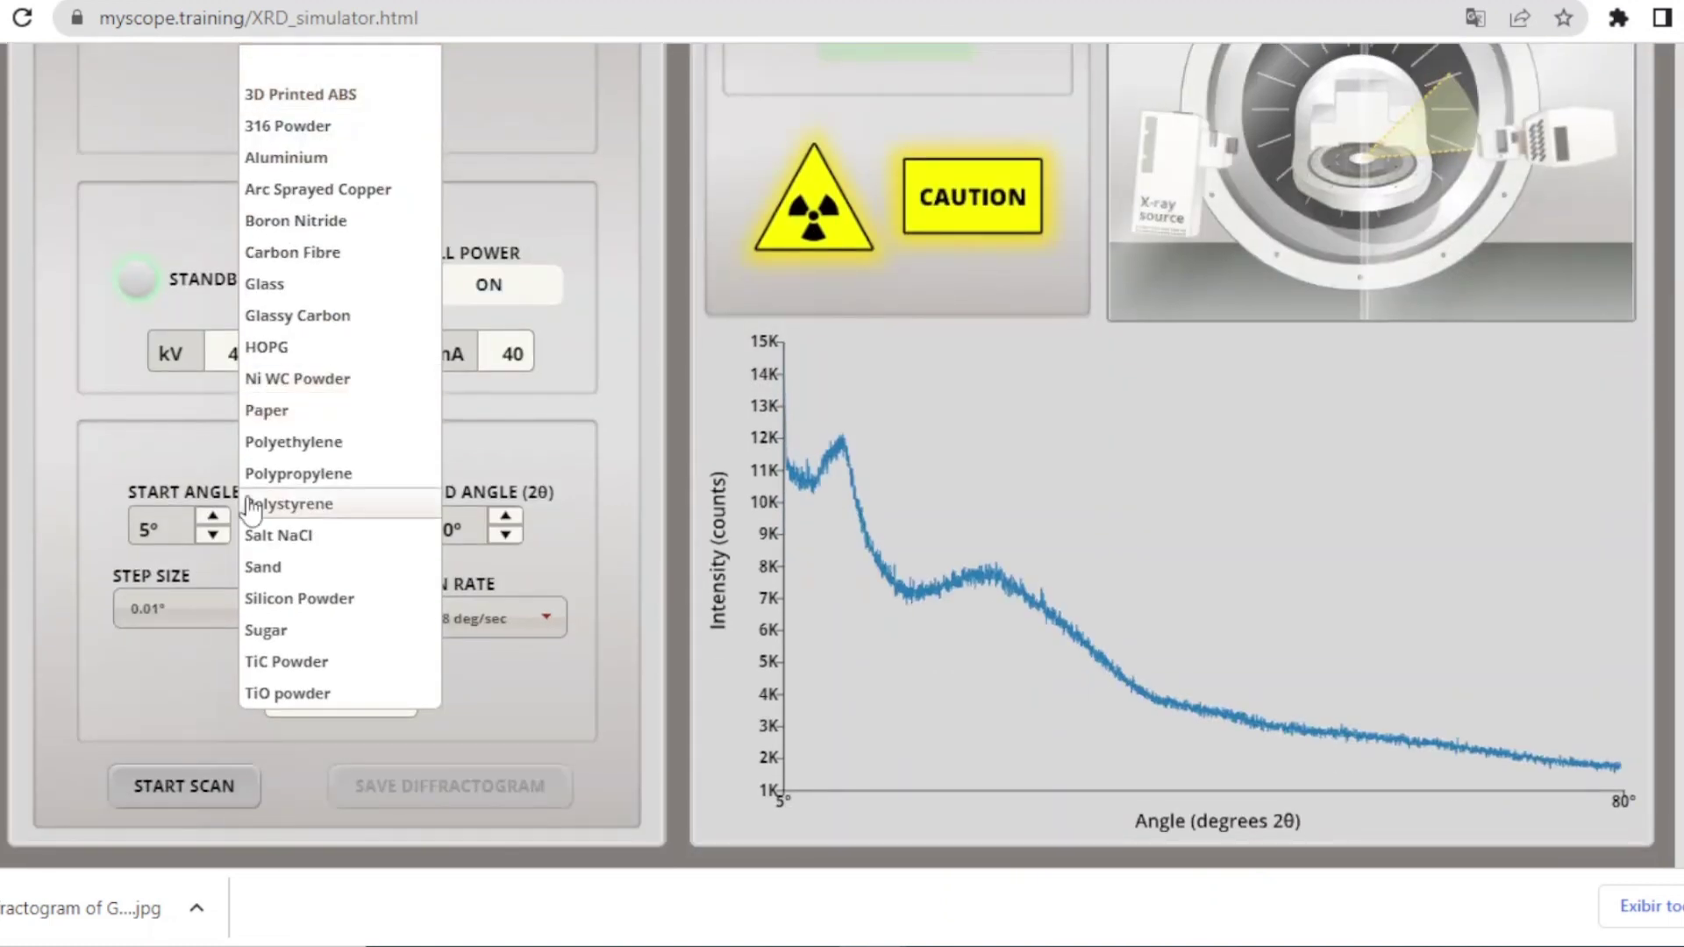
pyautogui.click(288, 537)
# - Open the instrument doors, insert the salt specimen on the stage, and close the doors
pyautogui.scroll(3, 303, 557)
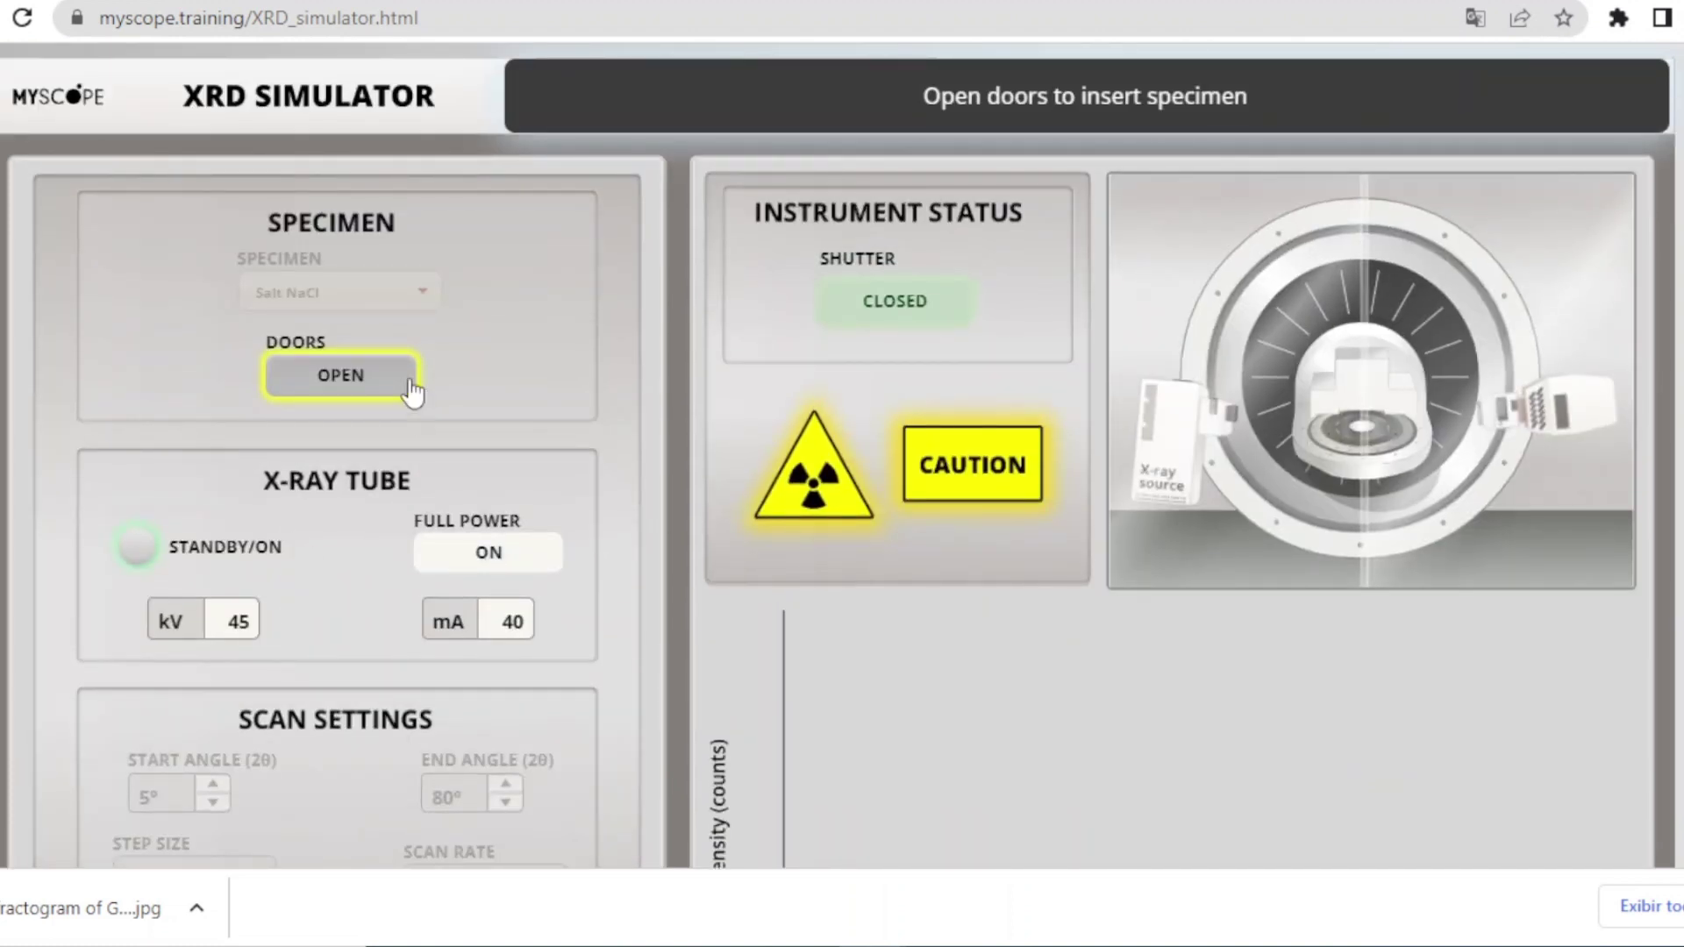
pyautogui.click(361, 393)
pyautogui.click(1336, 535)
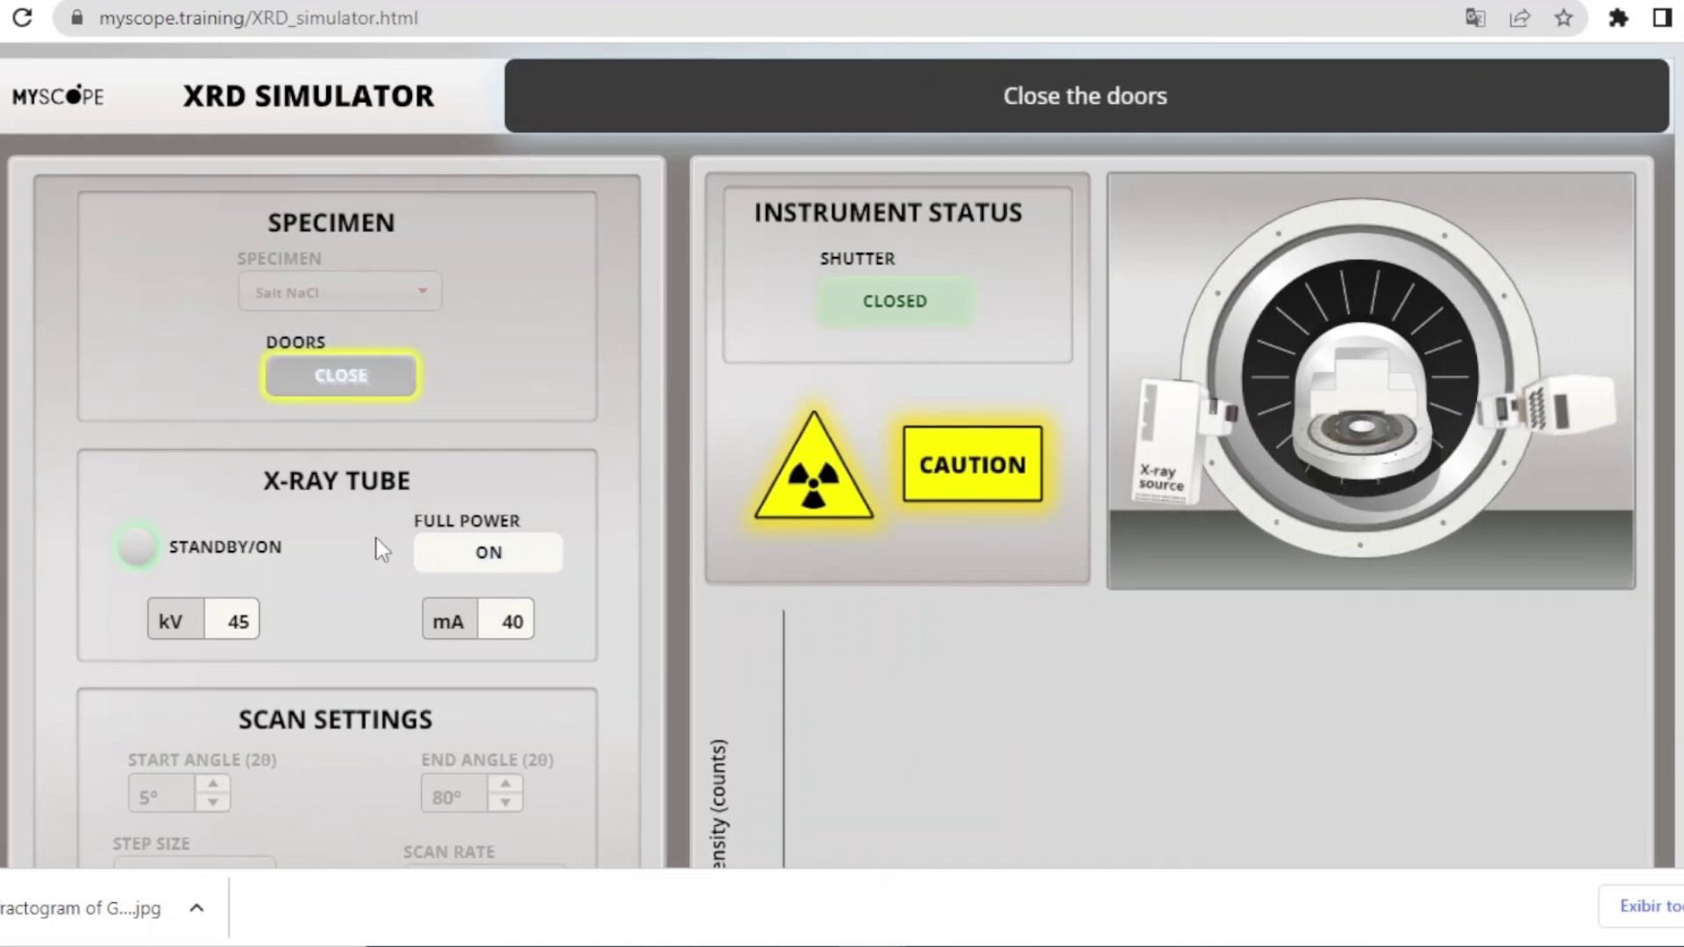
pyautogui.click(364, 377)
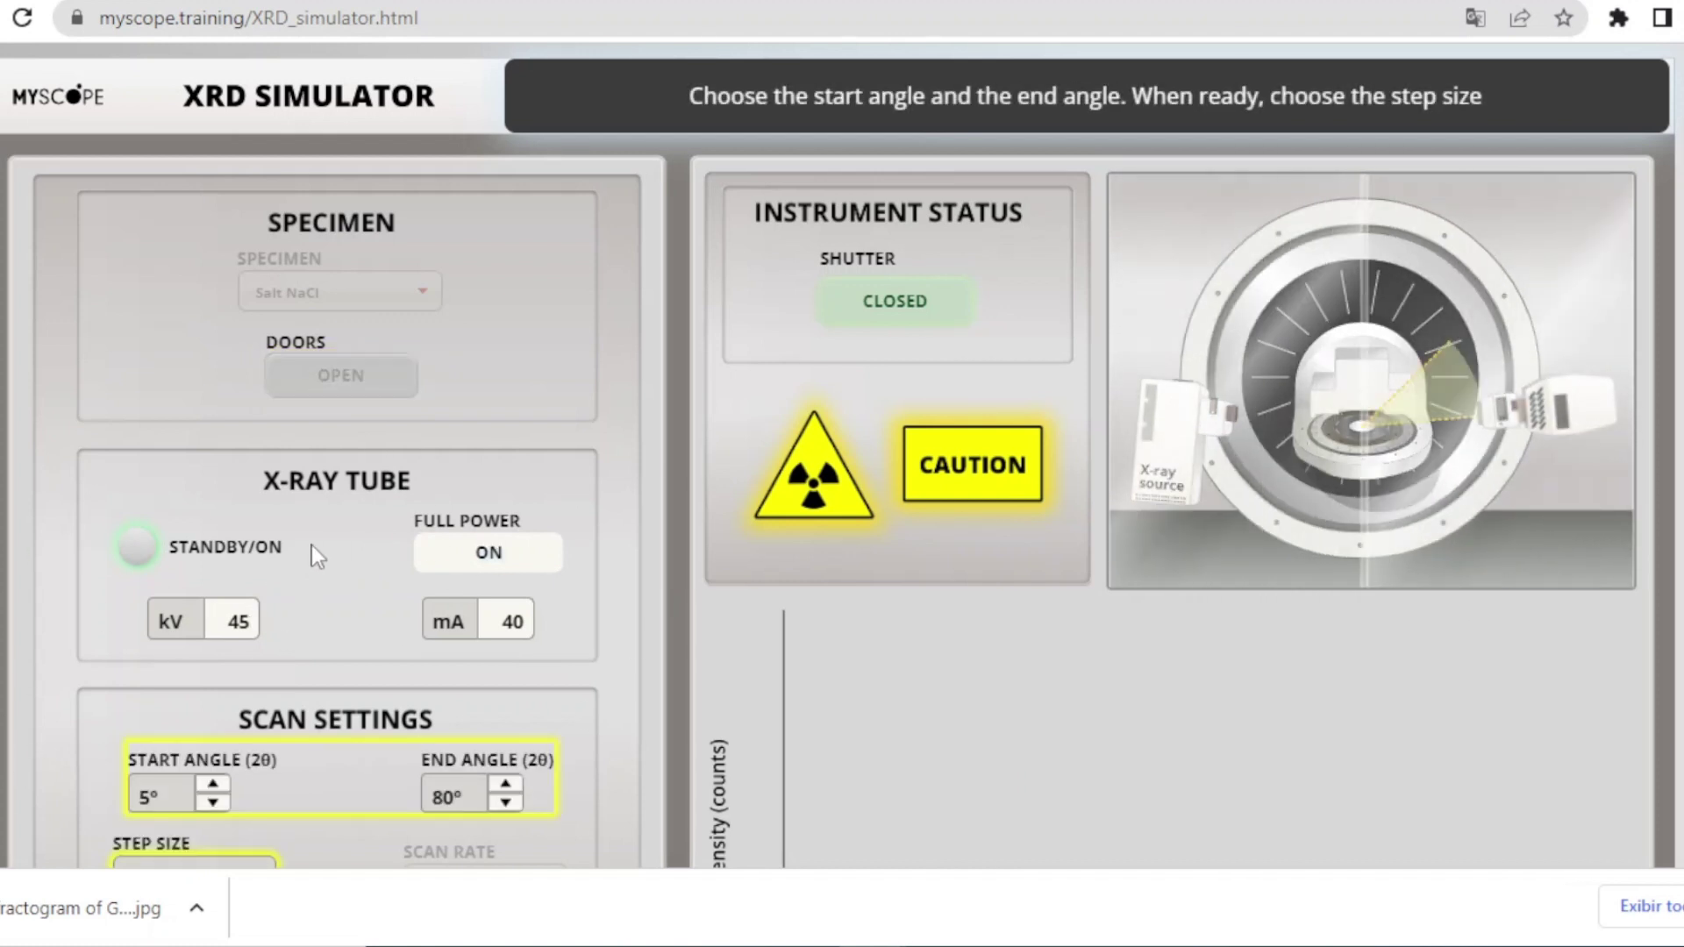
# - Set the salt scan's step size to 0.01° and its scan rate to 0.04 deg/sec
pyautogui.scroll(-3, 281, 509)
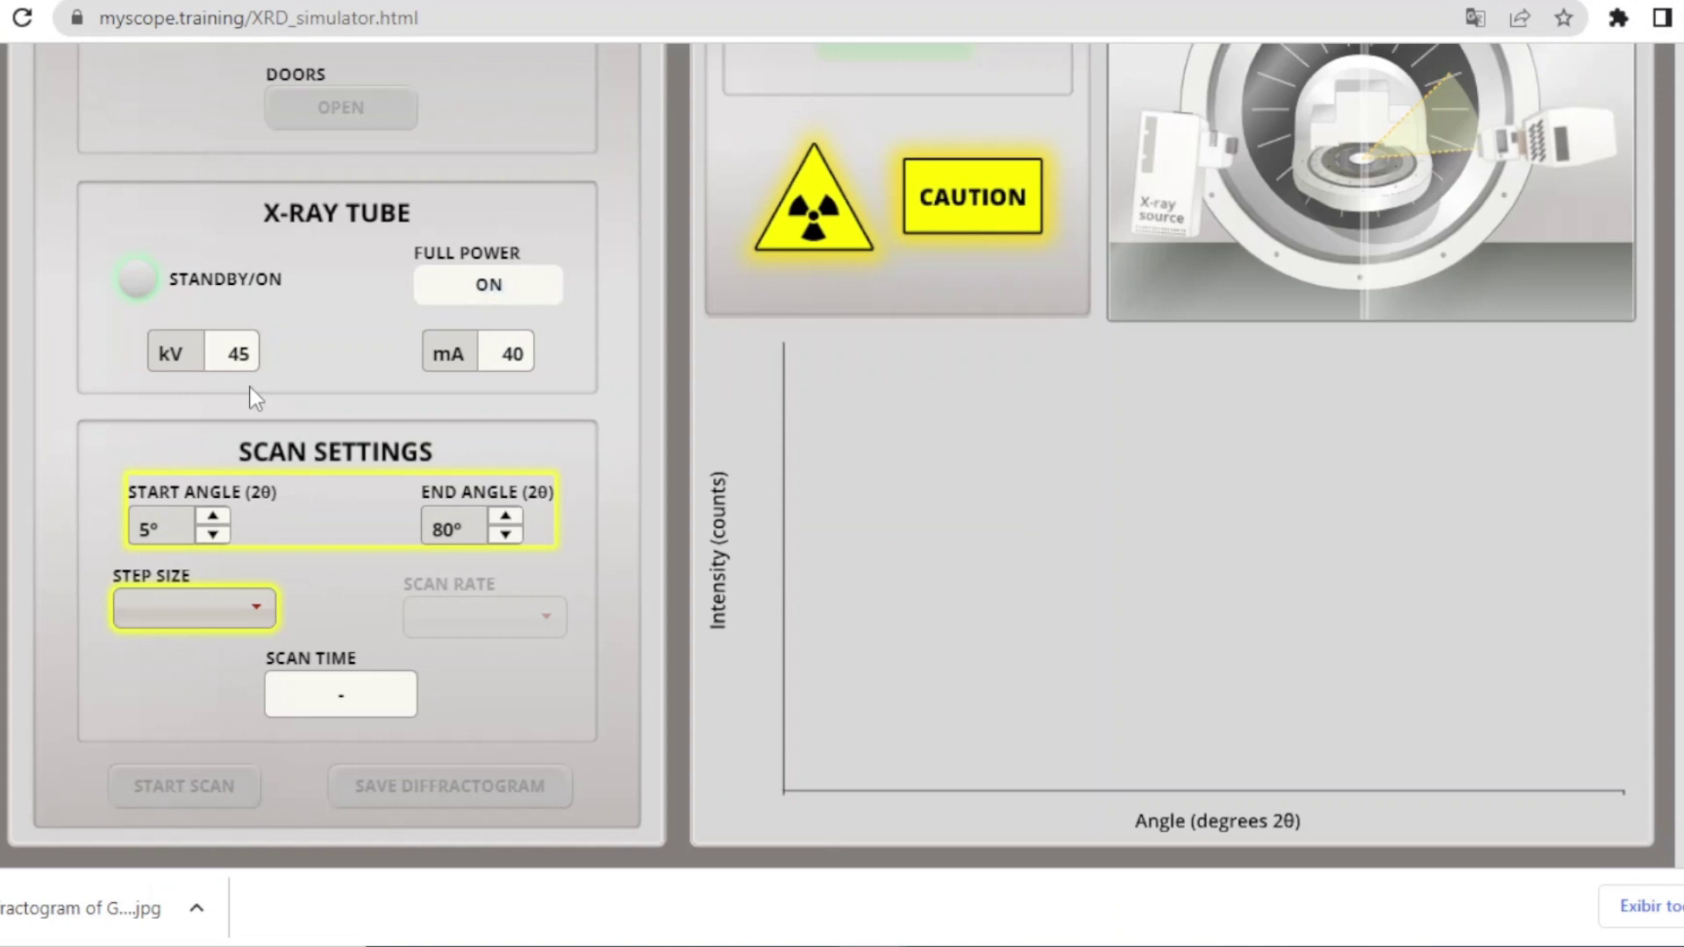
pyautogui.click(257, 609)
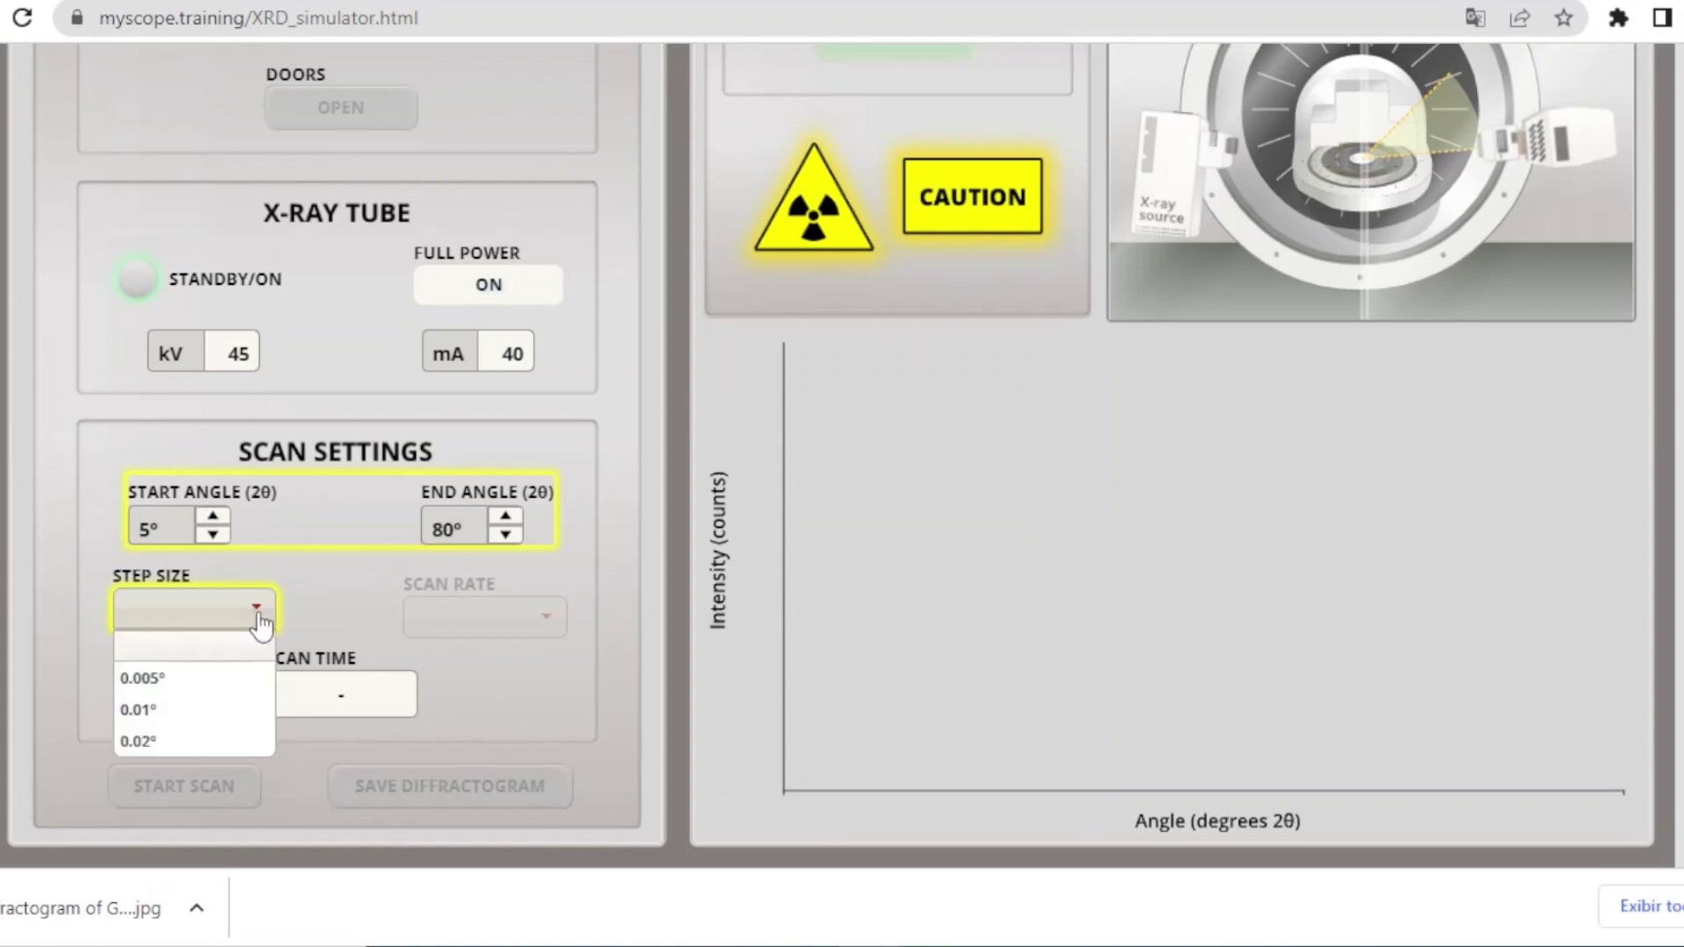
pyautogui.click(168, 708)
pyautogui.click(545, 618)
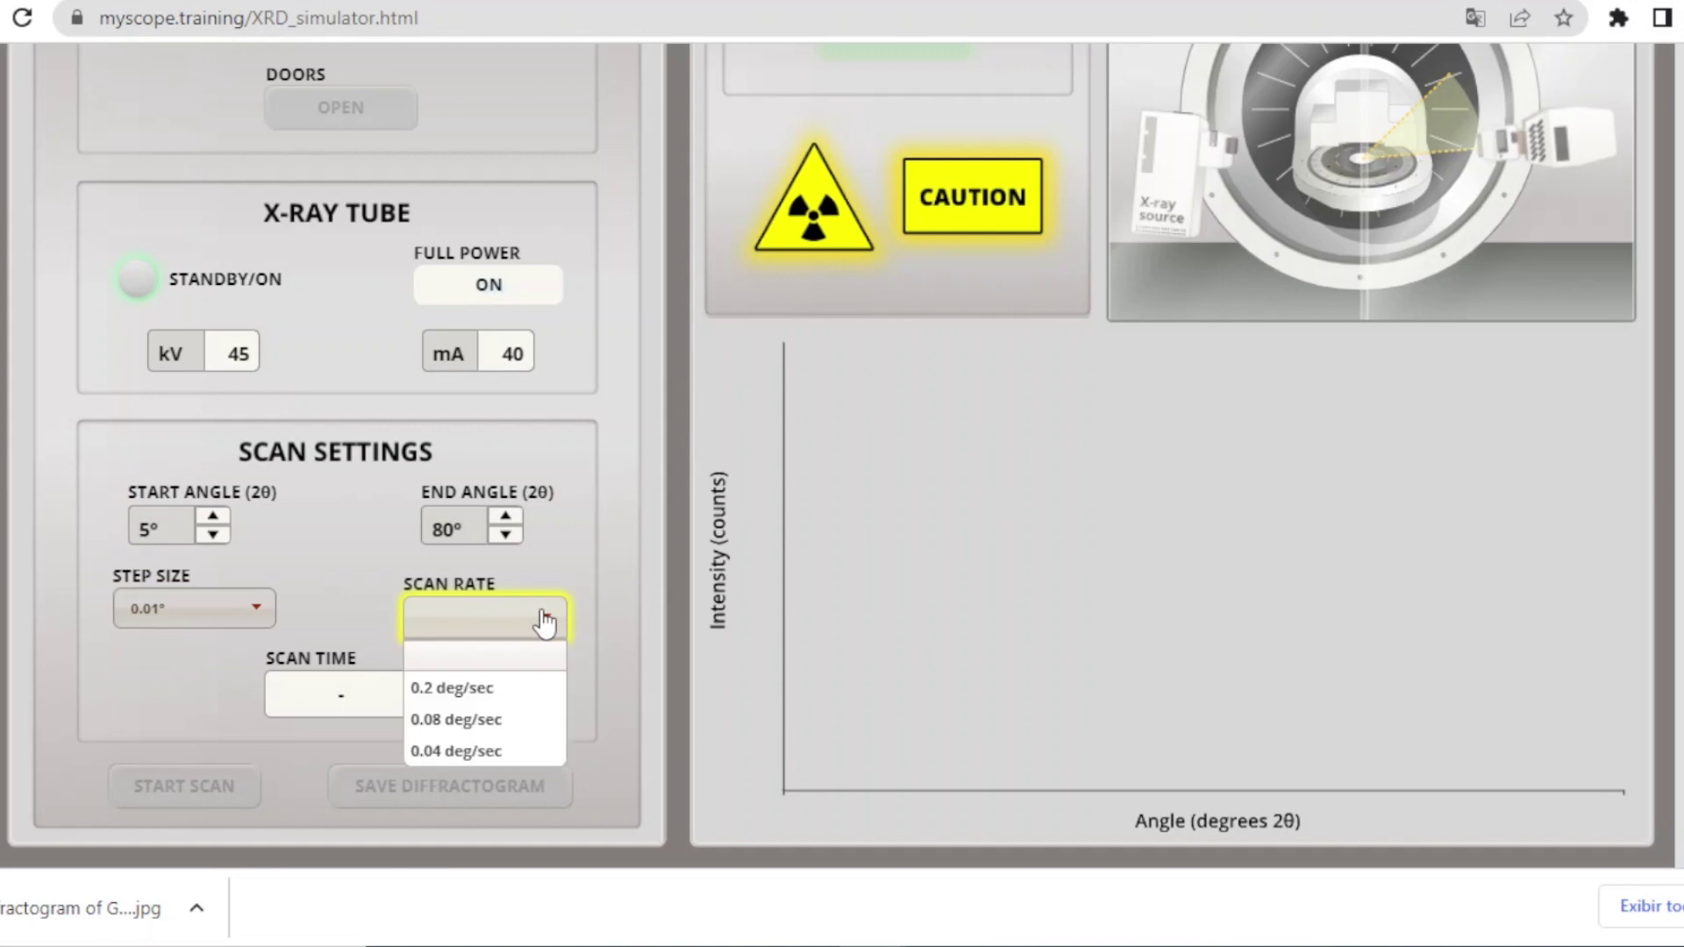
pyautogui.click(459, 751)
# - Run the scan of the salt specimen and view its diffractogram
pyautogui.click(223, 789)
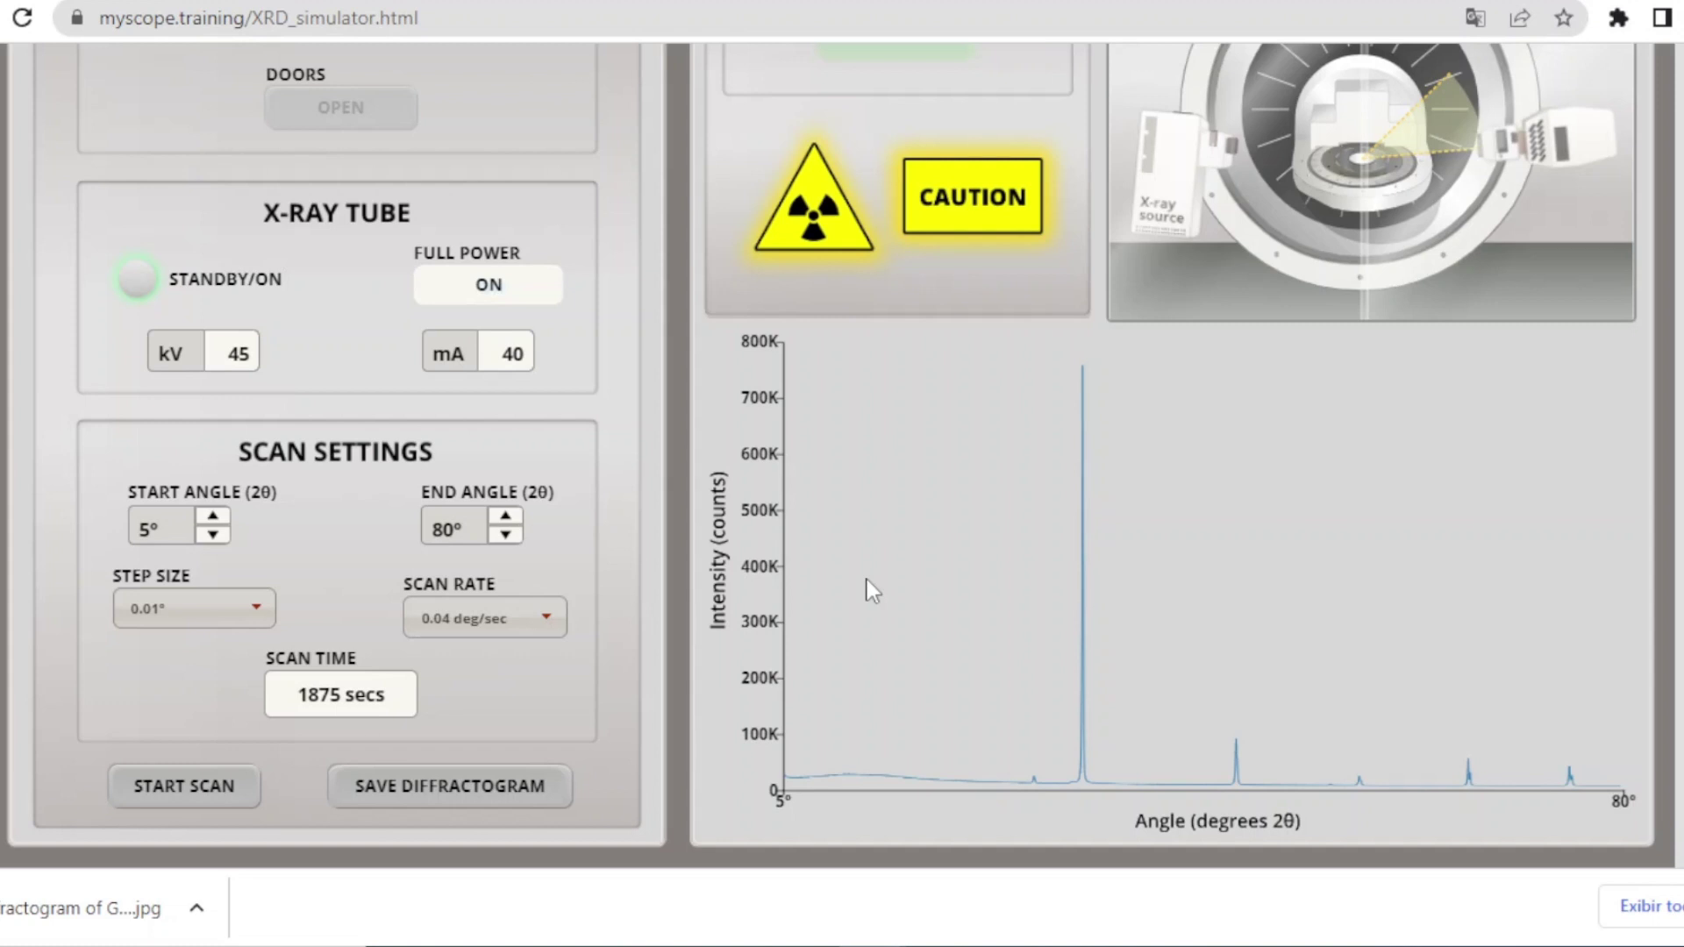
pyautogui.scroll(3, 656, 619)
pyautogui.scroll(-3, 656, 647)
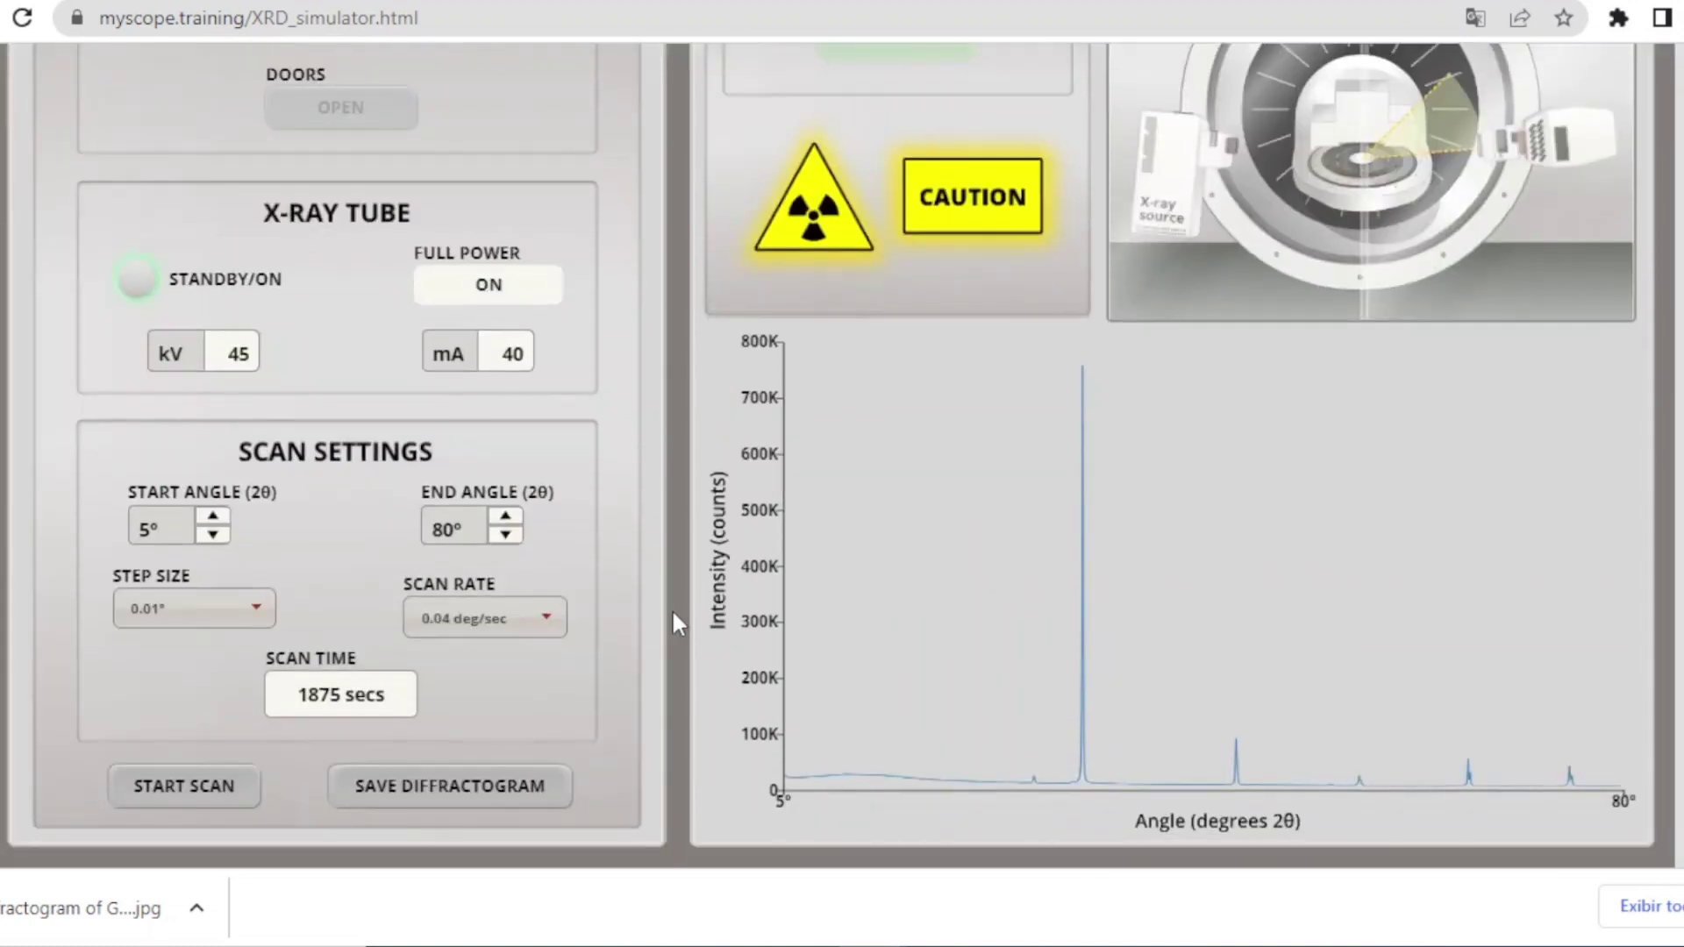